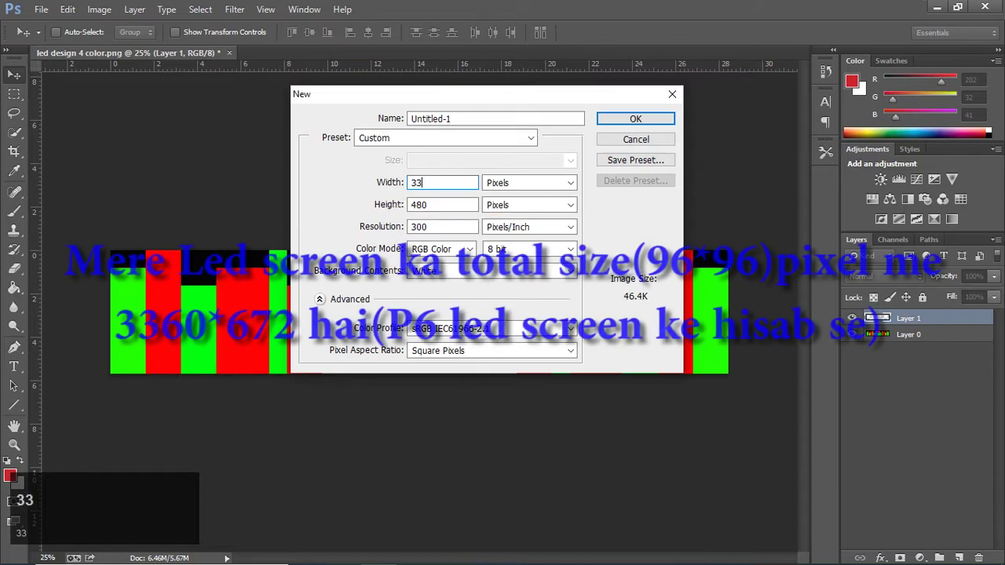
- Create a 3360 × 672 pixel document and convert its background into a regular layer, hidden from view
text(60)
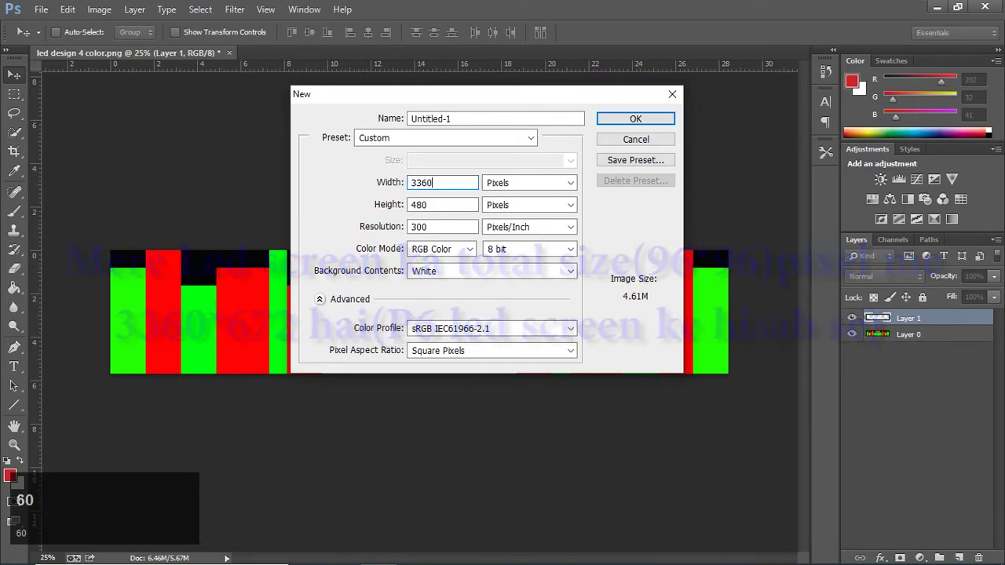
click(384, 206)
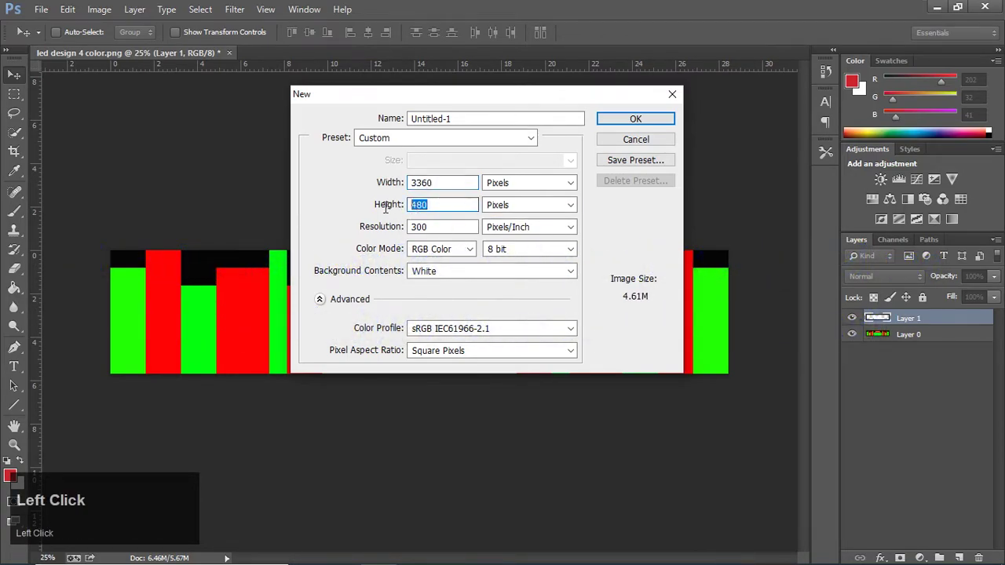
text(672)
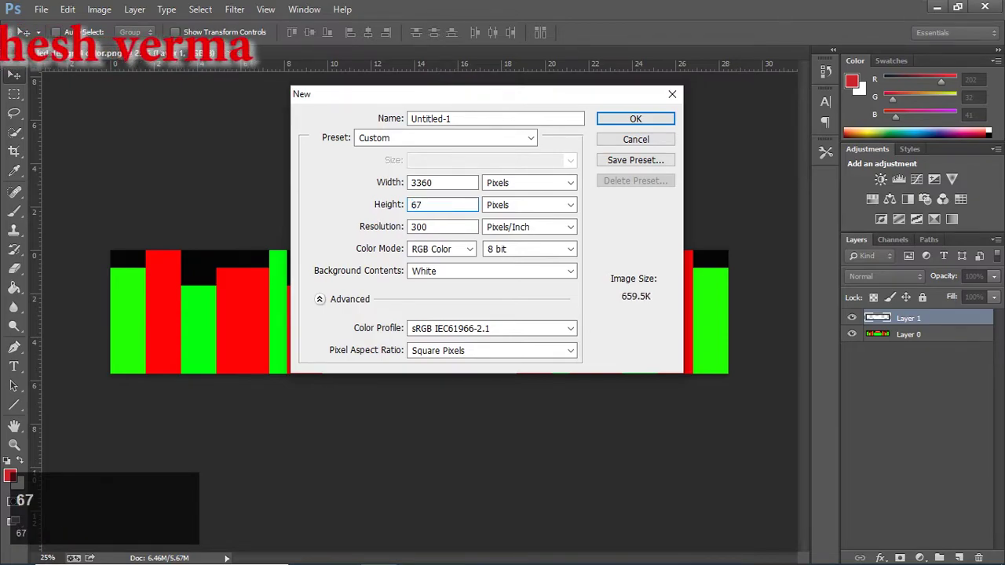
click(388, 206)
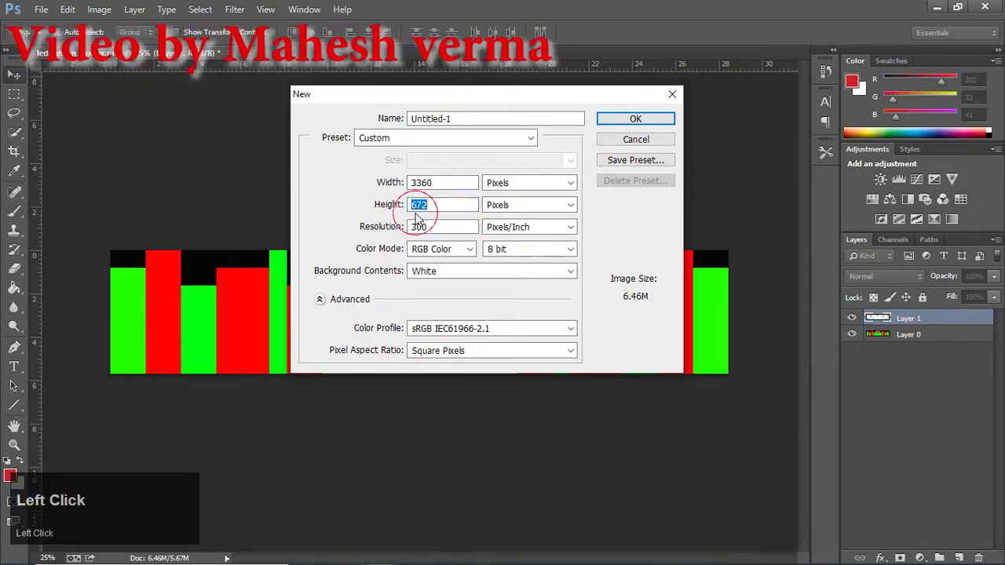
key(Right)
click(633, 119)
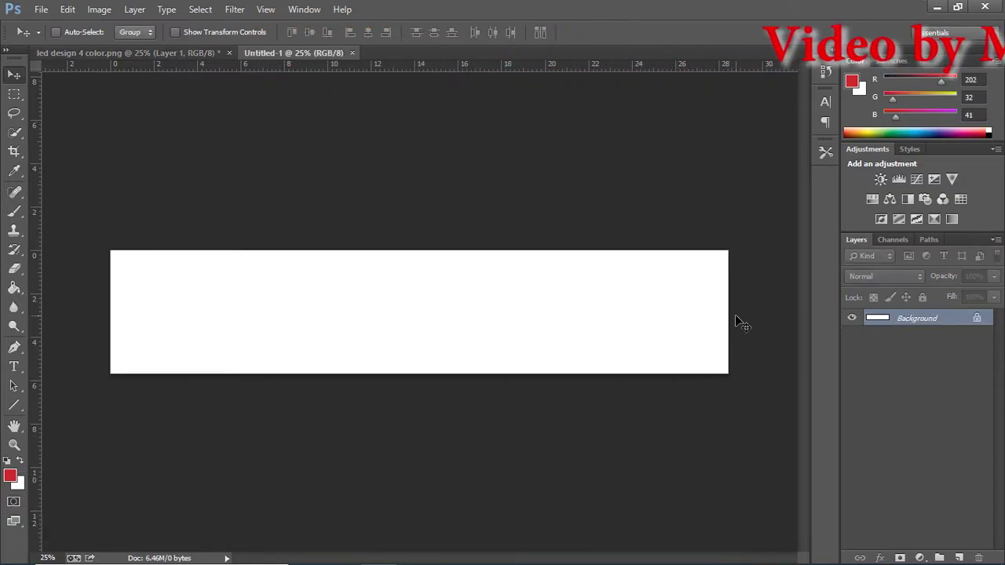
double_click(975, 324)
click(625, 173)
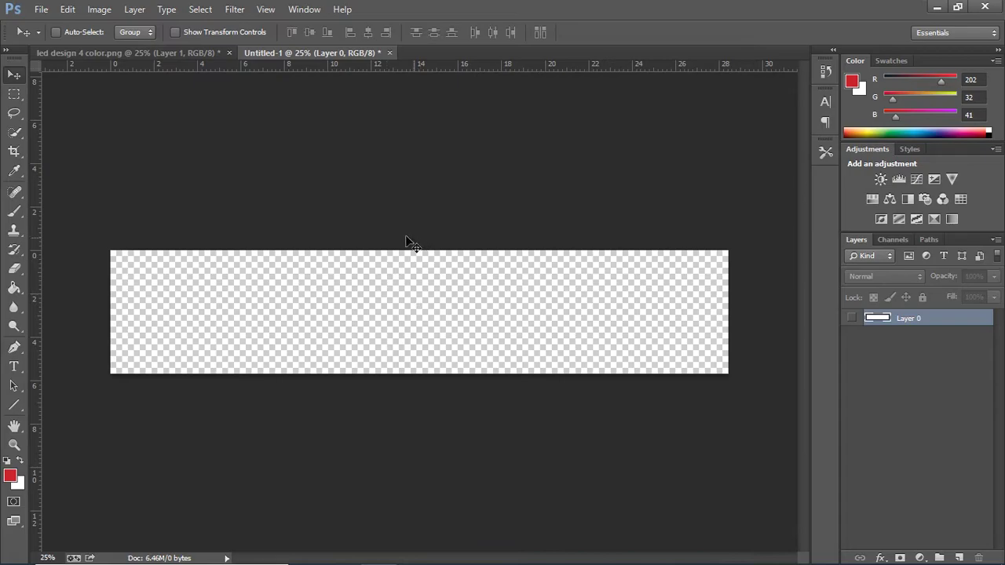
- Open the settings for another new document, then switch to Calculator and place it as a small window beside them
click(42, 10)
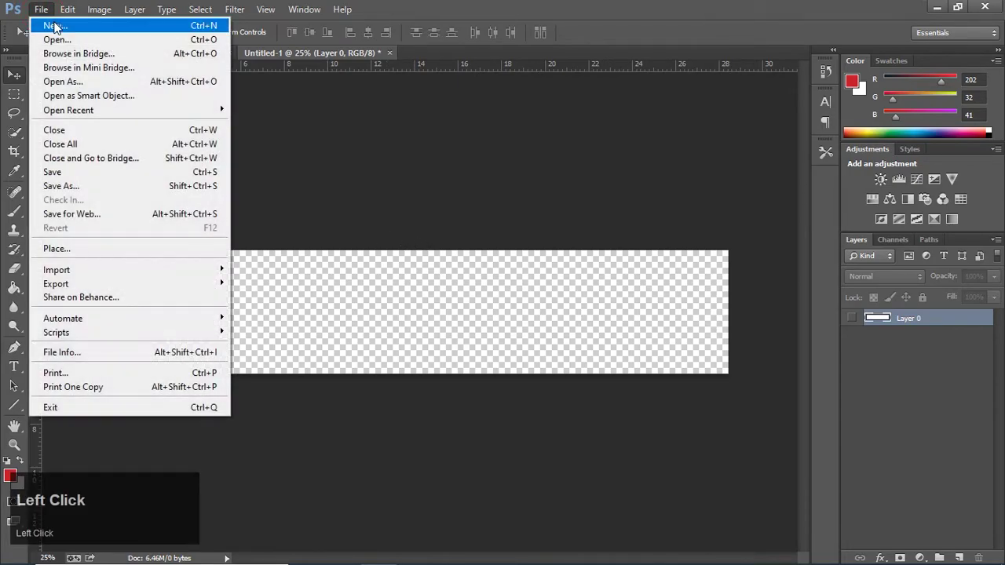
click(54, 26)
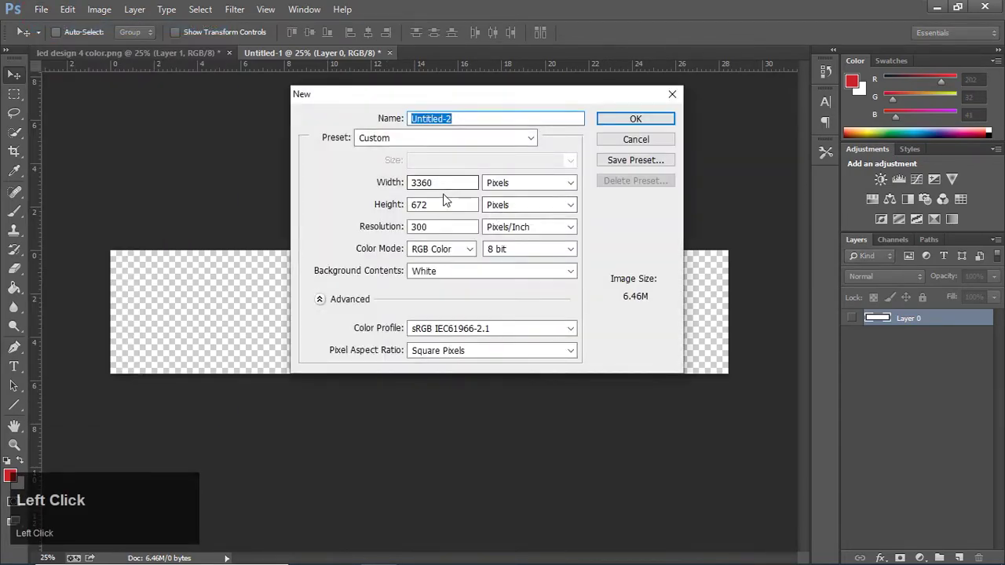
drag(442, 184, 387, 187)
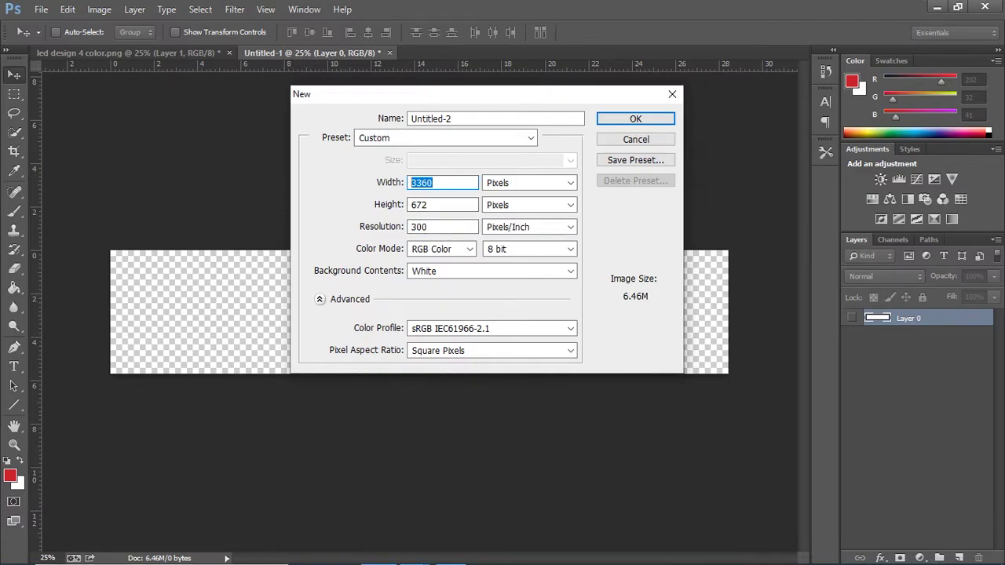
click(384, 555)
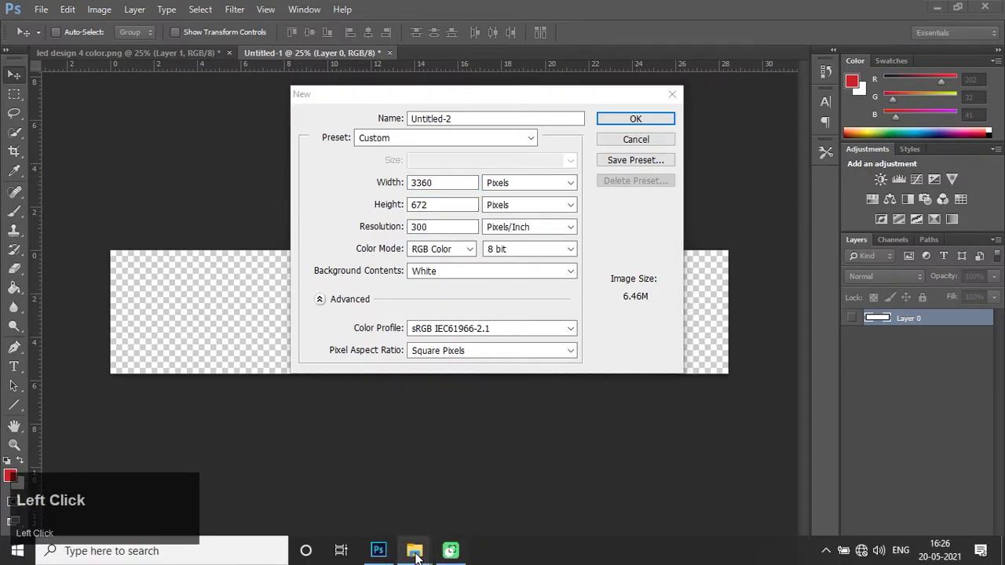
click(202, 550)
text(cu)
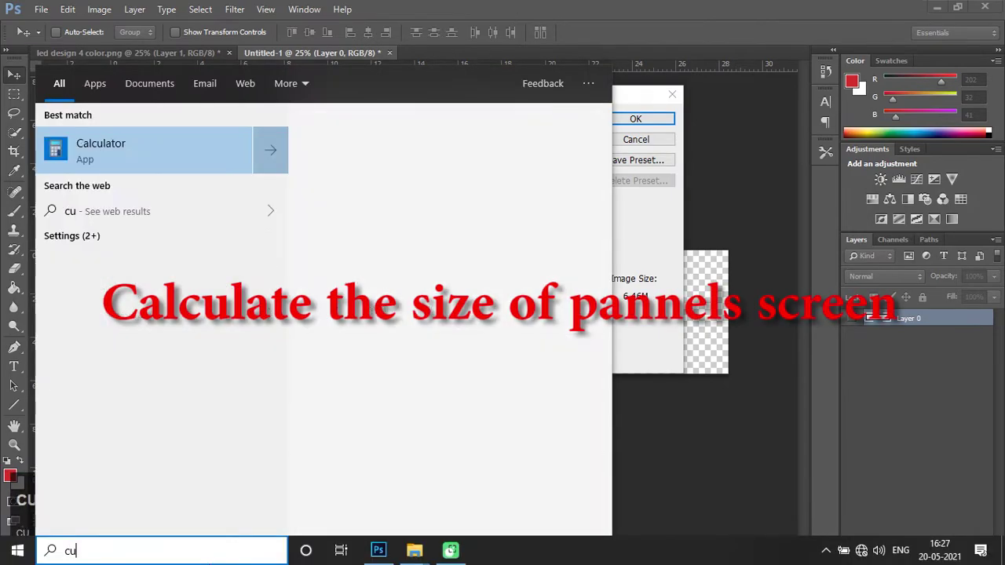
click(84, 130)
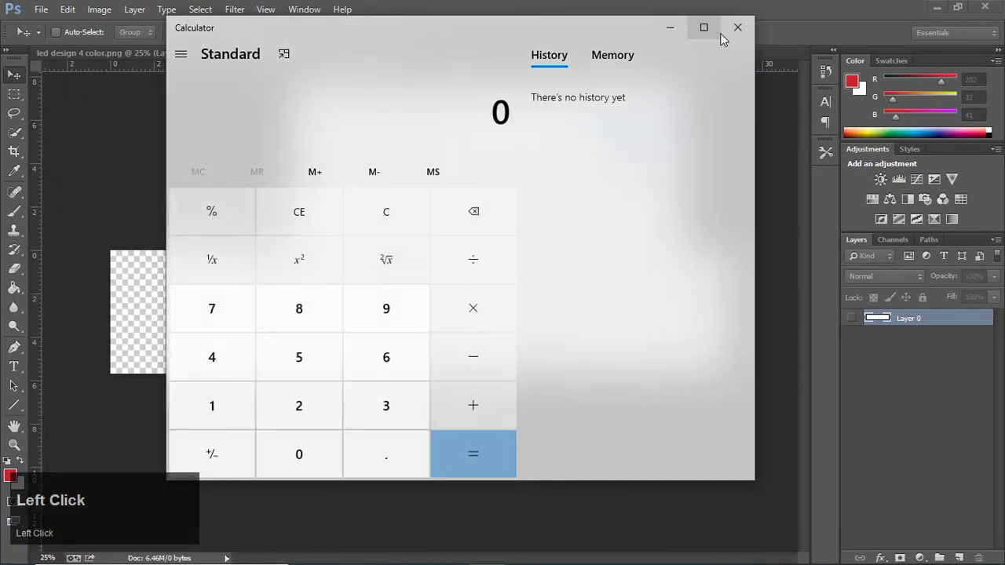
drag(752, 18, 401, 275)
drag(255, 124, 130, 81)
- Calculate 2 × 96 to get the pixel width of a column two panels wide
click(127, 377)
click(231, 305)
click(186, 308)
click(185, 343)
click(241, 424)
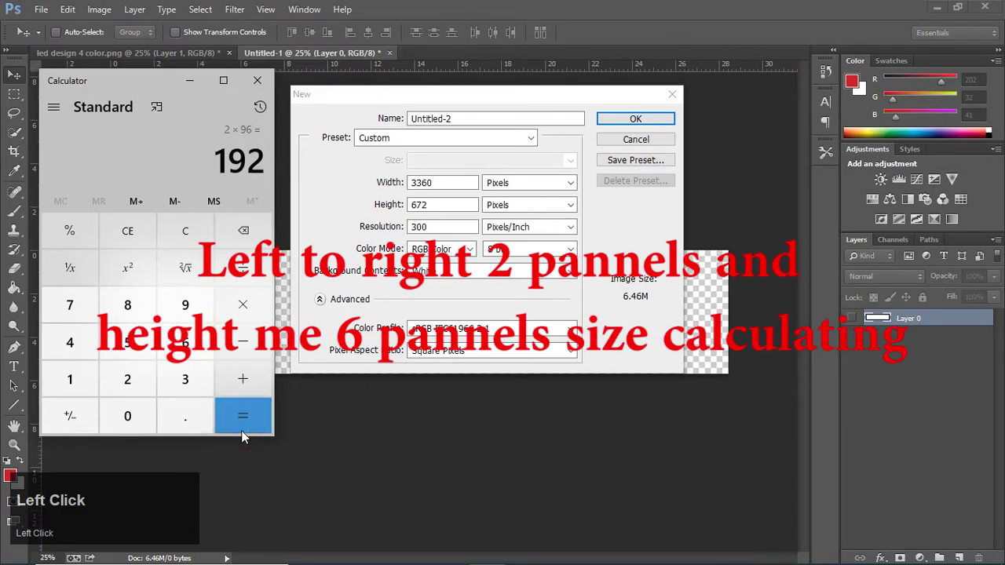
- Clear the calculation and compute 6 × 96 for the pixel height of six stacked panels
click(189, 235)
click(185, 345)
click(243, 306)
click(184, 308)
click(185, 344)
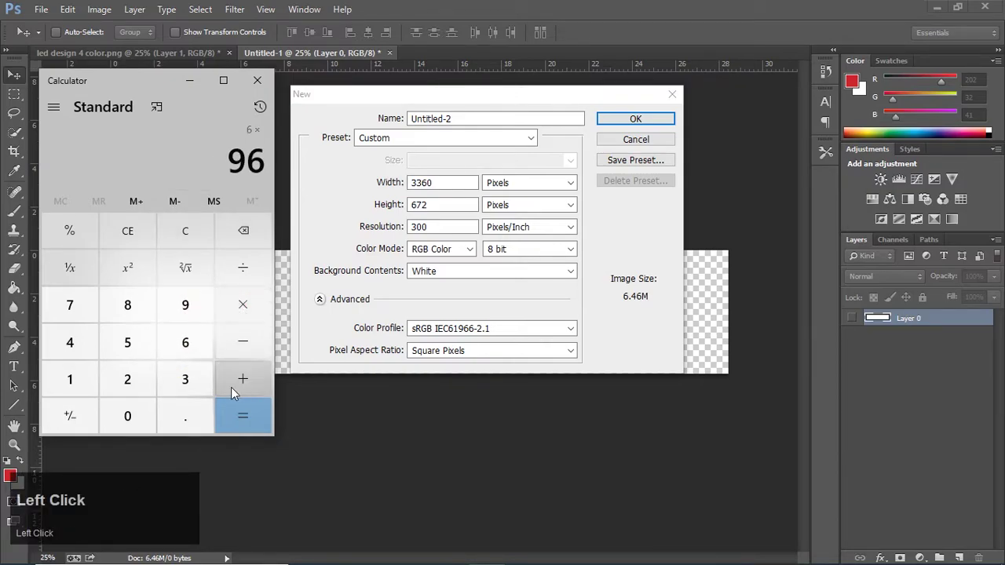
click(241, 406)
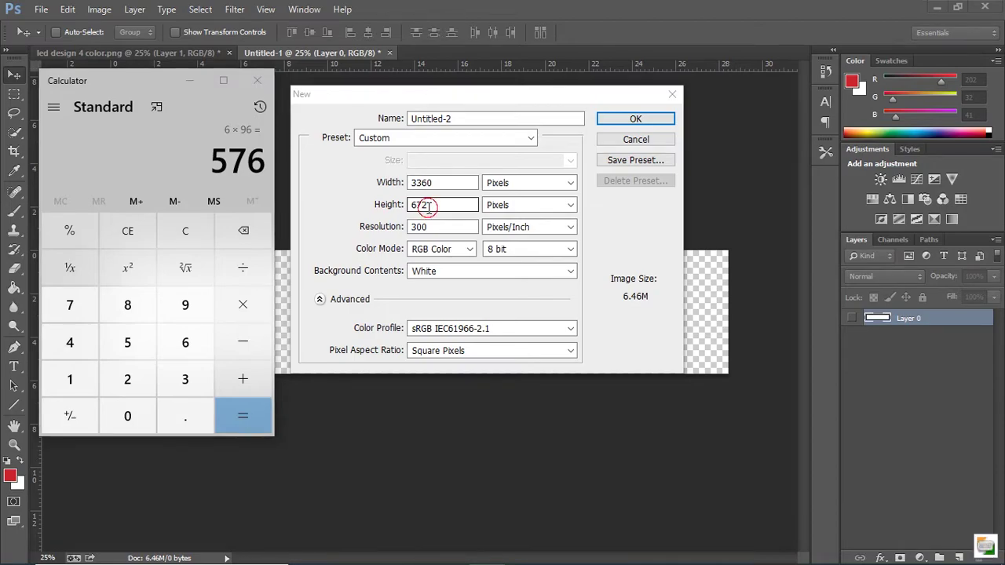
- Return to Photoshop and set the new document's height to 576 pixels and its width to 192 pixels
click(408, 214)
click(430, 204)
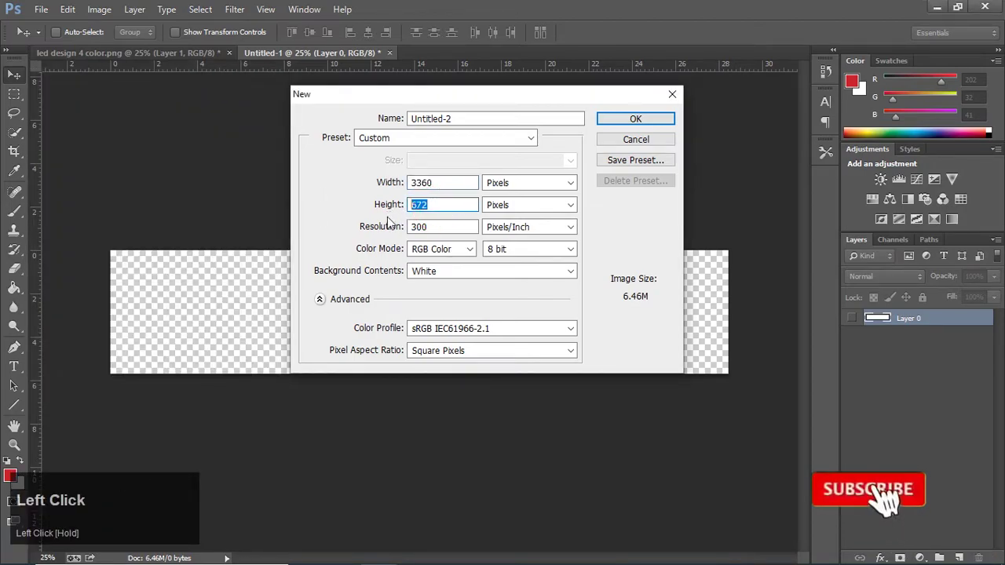
text(57)
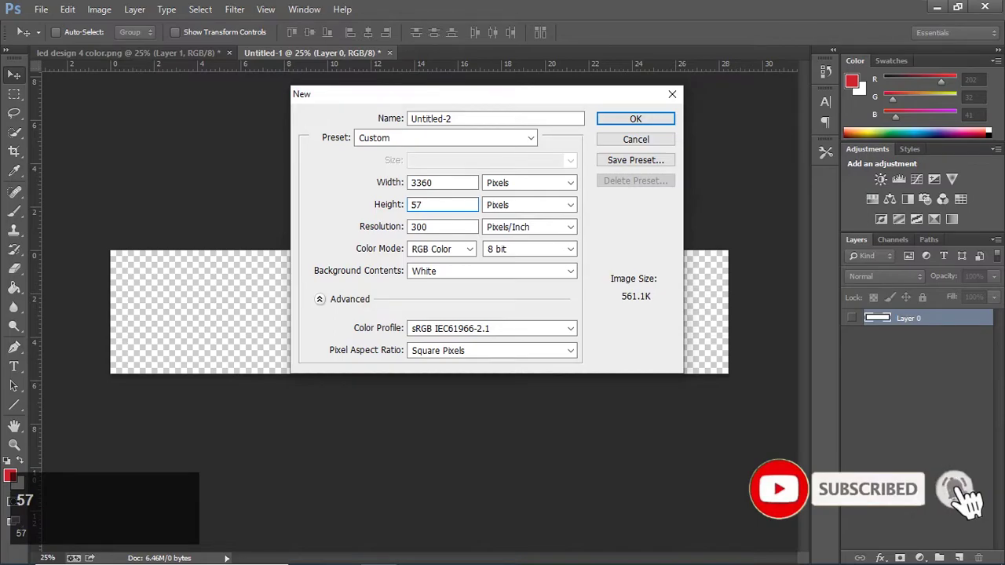
text(6)
drag(441, 181, 406, 181)
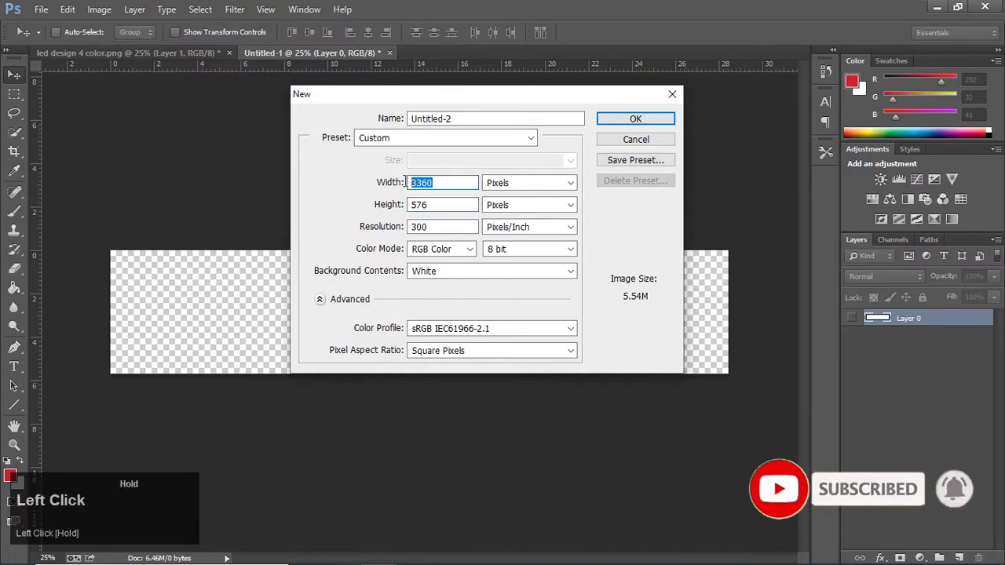
text(18)
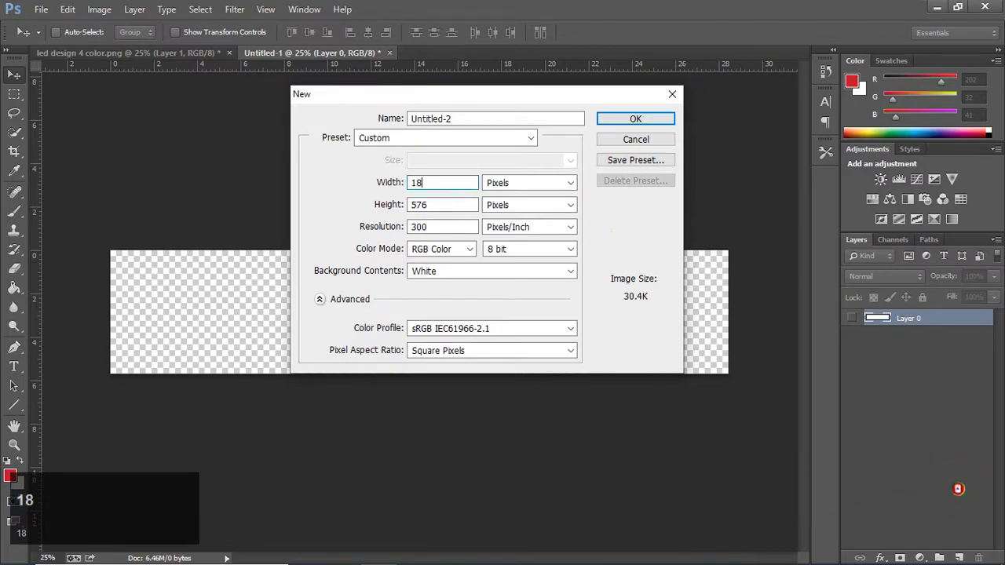
key(BackSpace)
text(92)
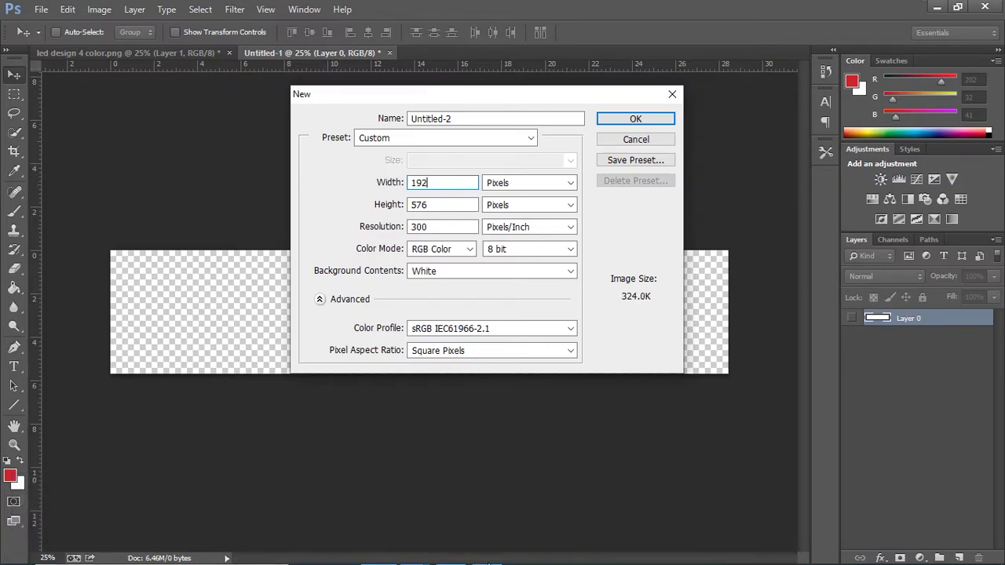
- Switch to Calculator to recheck the panel width as 2 × 96, then put Calculator away
click(220, 562)
click(186, 241)
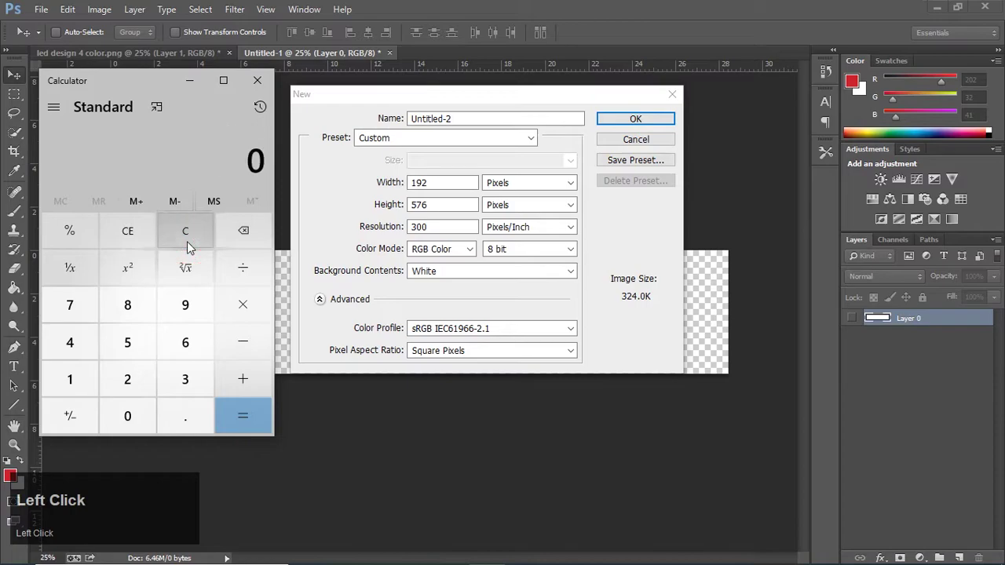
click(147, 379)
click(240, 304)
click(185, 306)
click(186, 342)
click(243, 416)
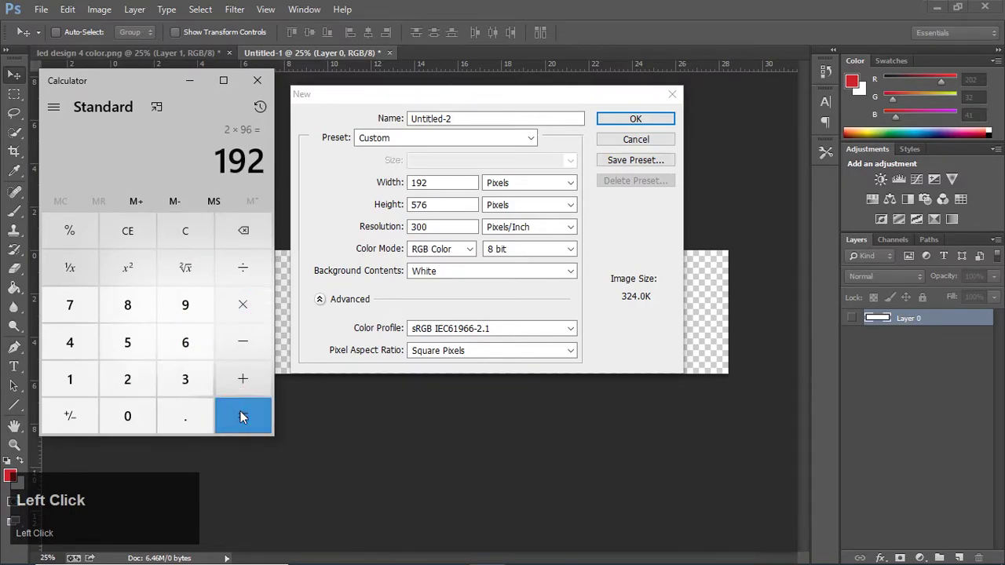
click(200, 88)
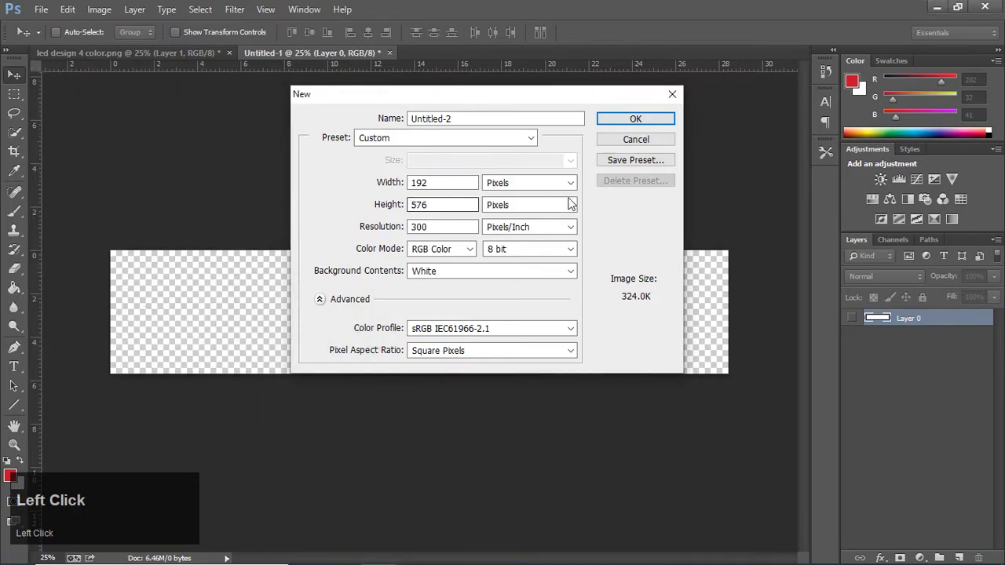
- Create the 192 × 576 pixel document, convert its background into a regular layer and fill it with the red foreground colour
click(616, 119)
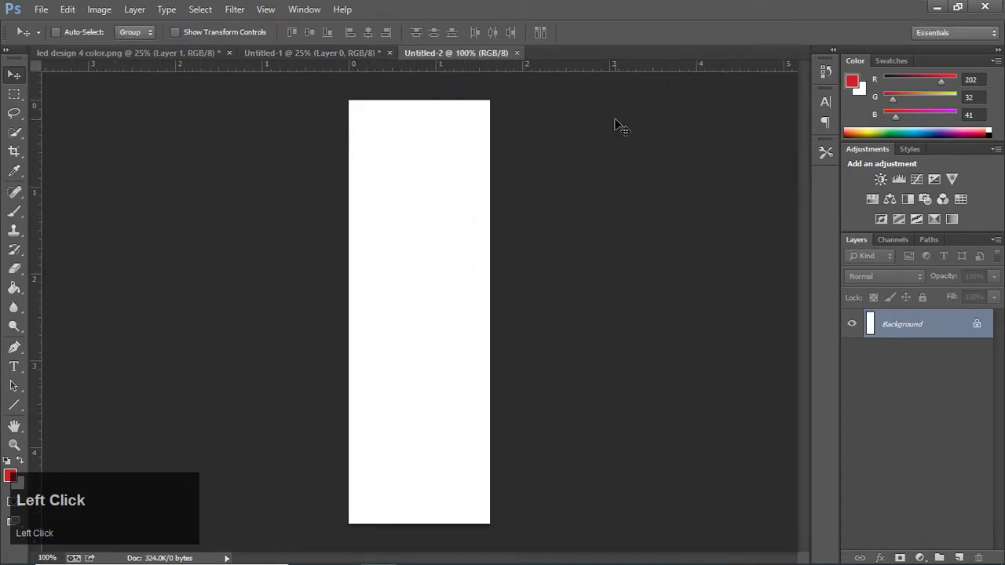
double_click(978, 324)
click(636, 176)
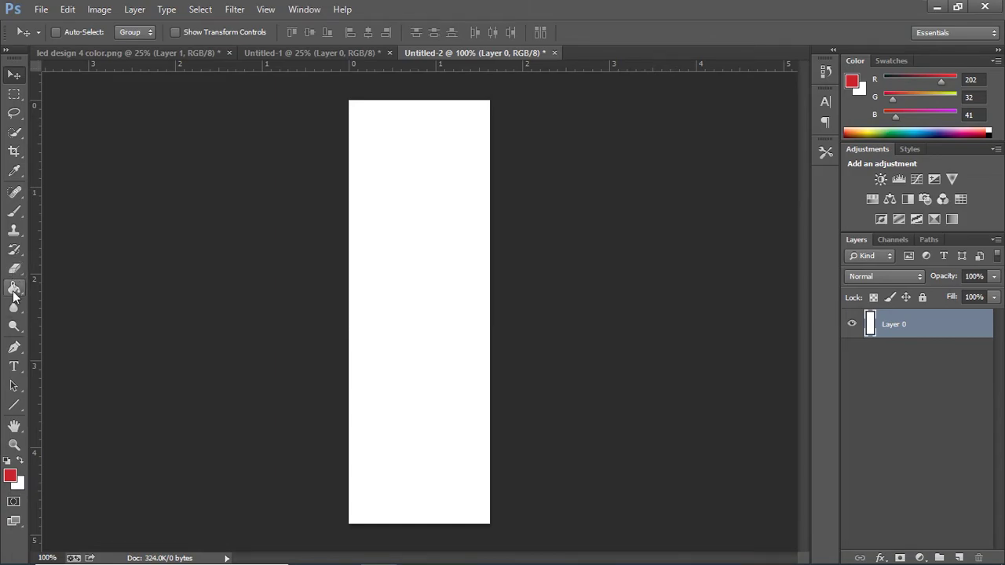
click(14, 289)
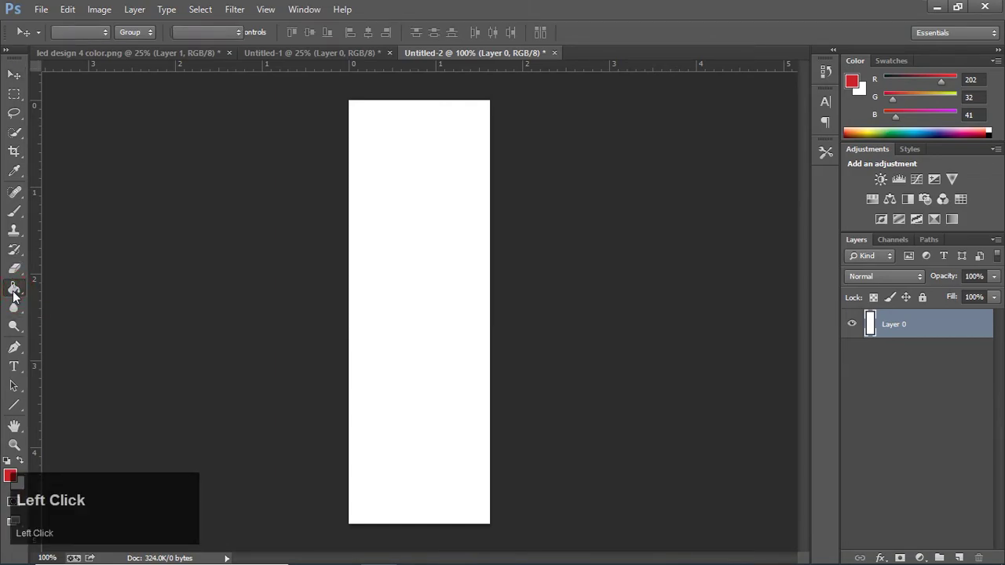
click(377, 302)
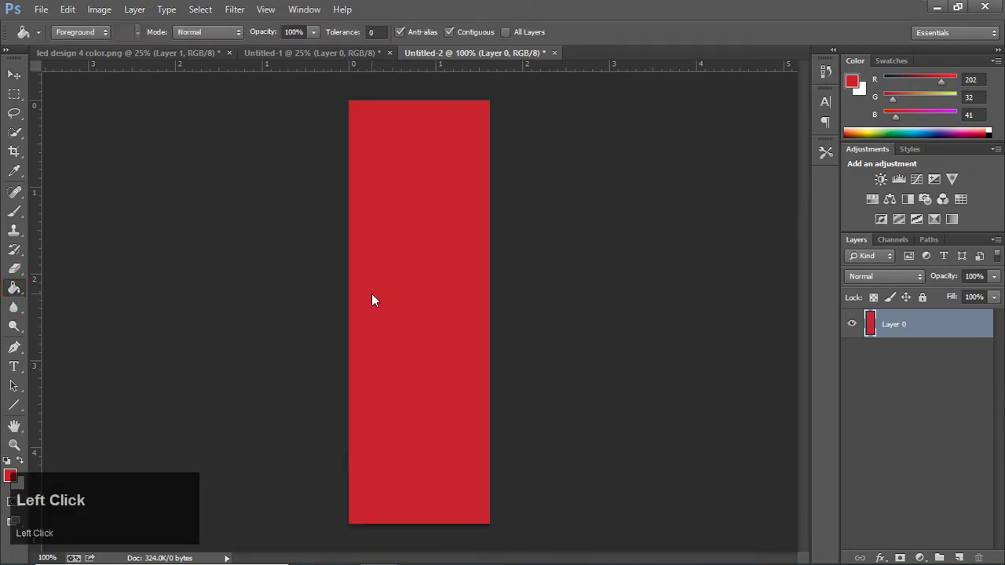
- Copy the red panel into the Untitled-1 document and align it with the canvas's lower-left corner
click(13, 75)
drag(435, 126, 207, 71)
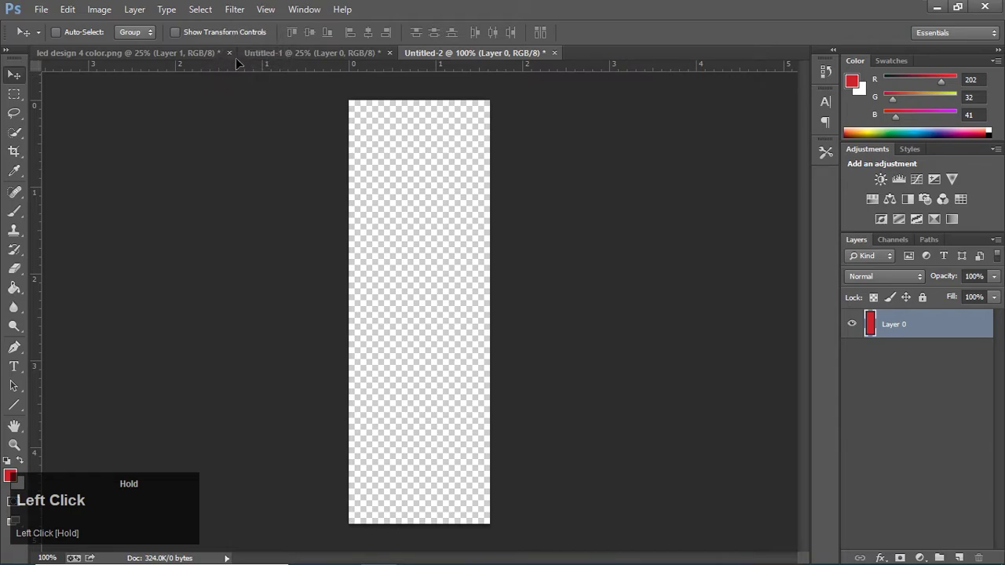
drag(264, 54, 139, 287)
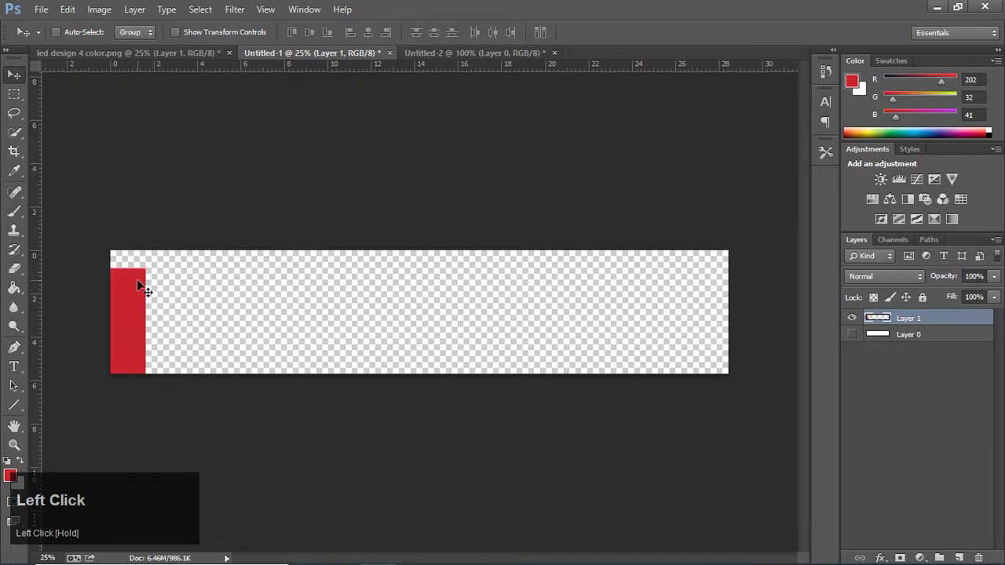
key(Right)
key(Left)
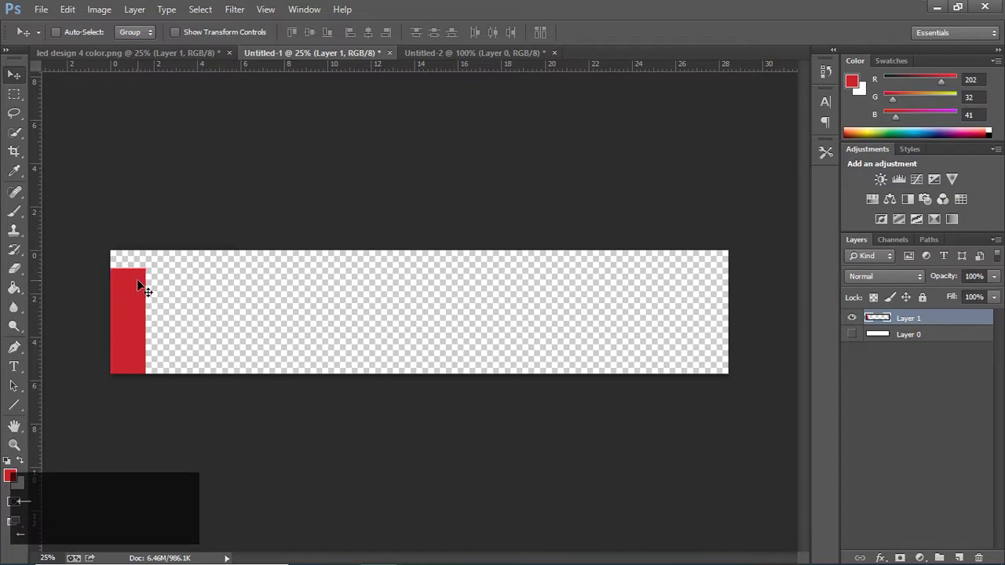
key(Down)
- Rename the red panel's layer as "L1 192*576"
double_click(907, 321)
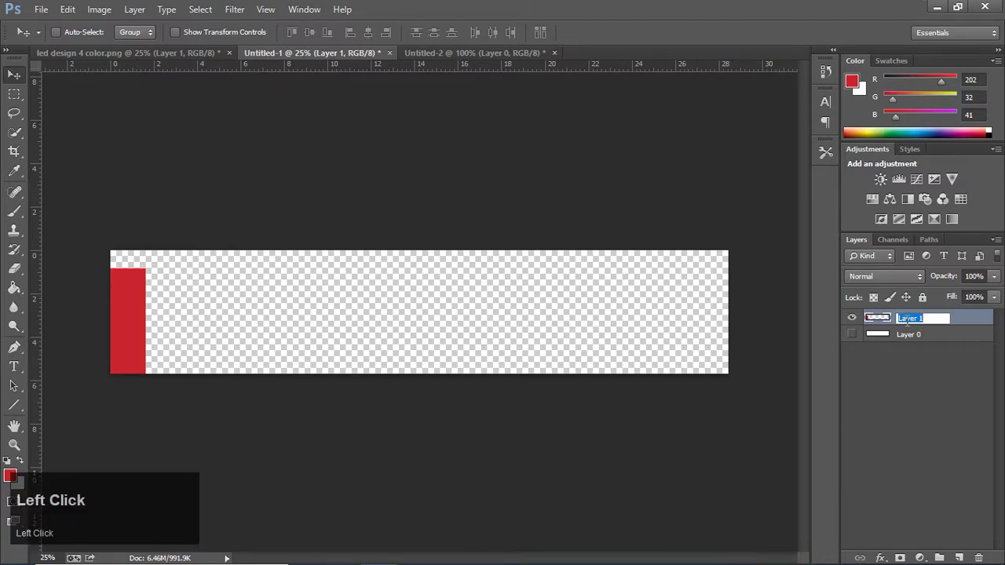
text(L1)
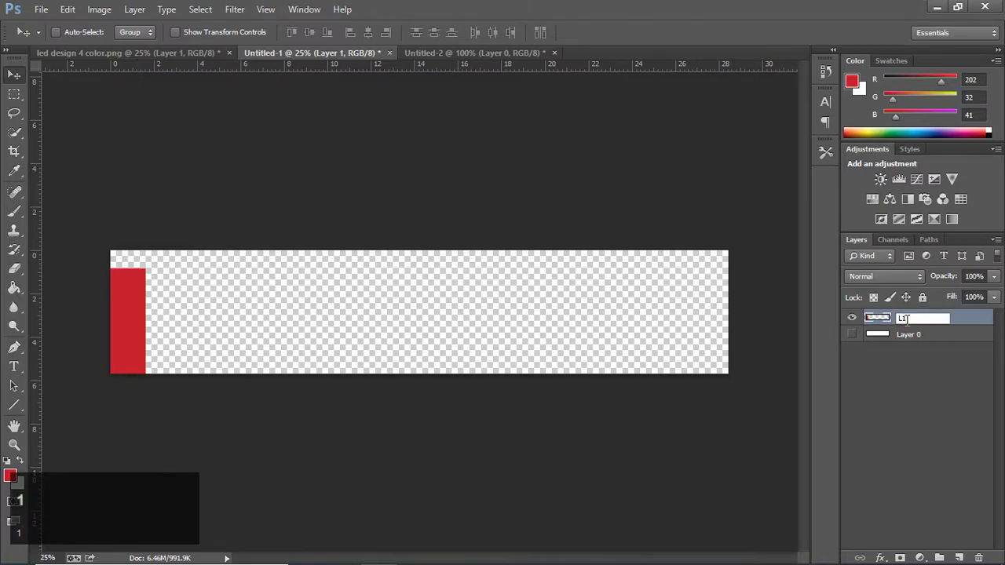
text( 192*576)
key(Return)
- Duplicate the L1 red panel layer as "R1 192*576" and move the copy to the canvas's lower-right corner
right_click(941, 318)
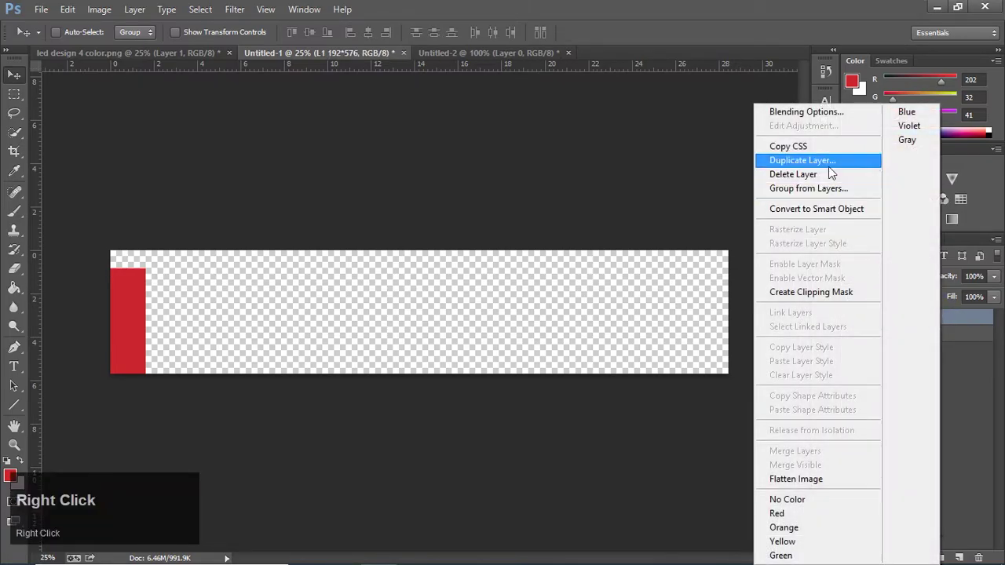
click(828, 165)
click(493, 184)
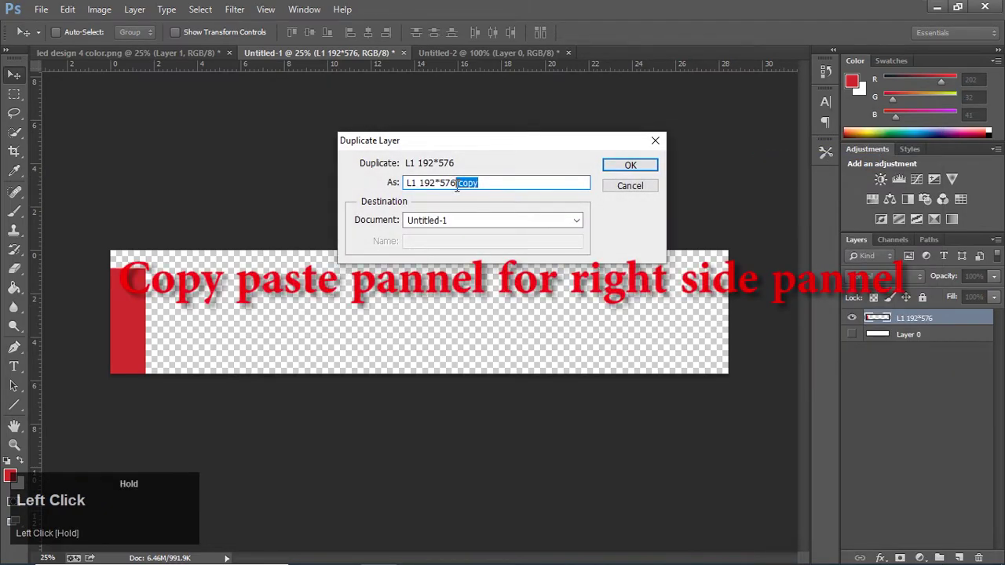
key(BackSpace)
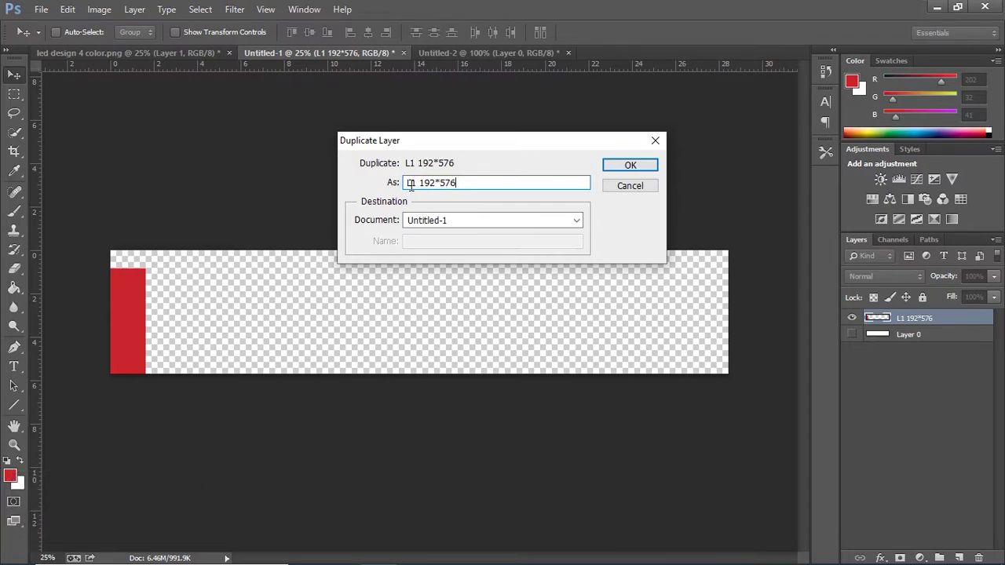
drag(412, 185, 401, 183)
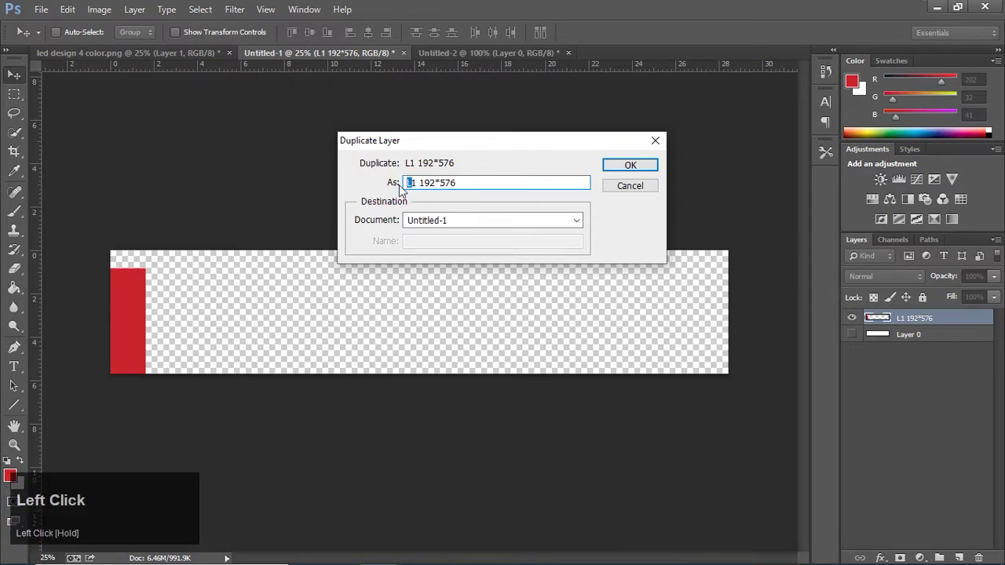
text(R)
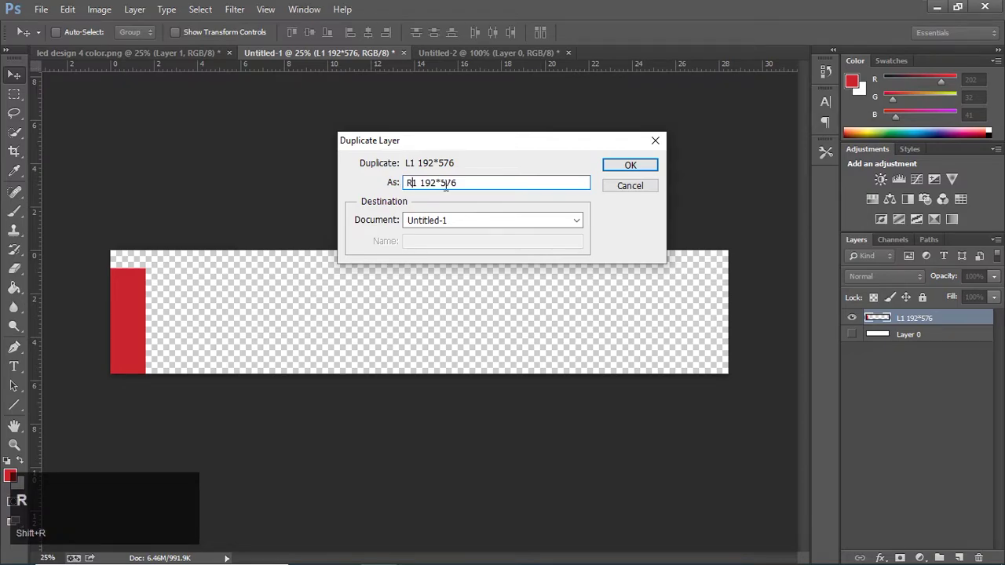
click(496, 179)
click(624, 166)
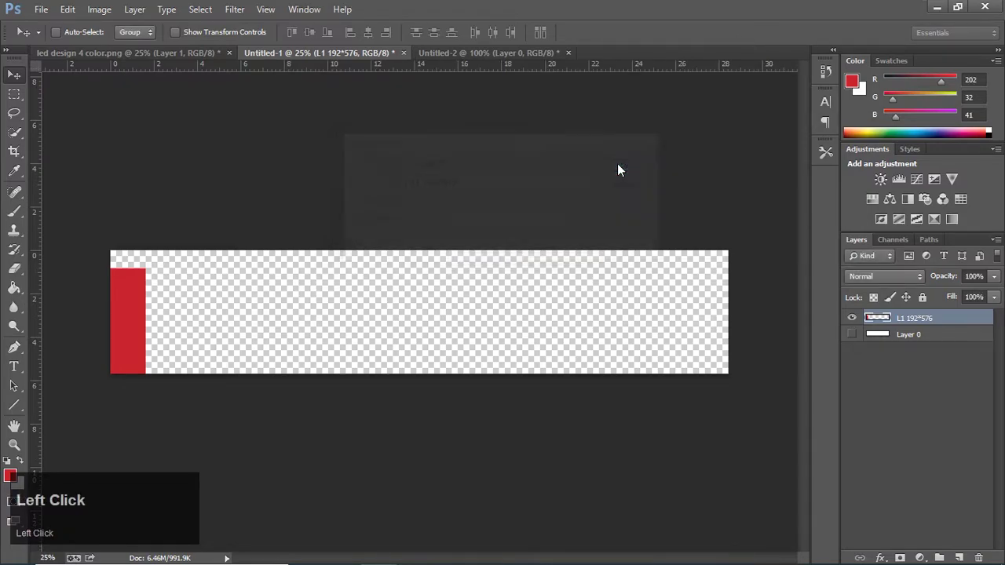
drag(130, 312, 708, 307)
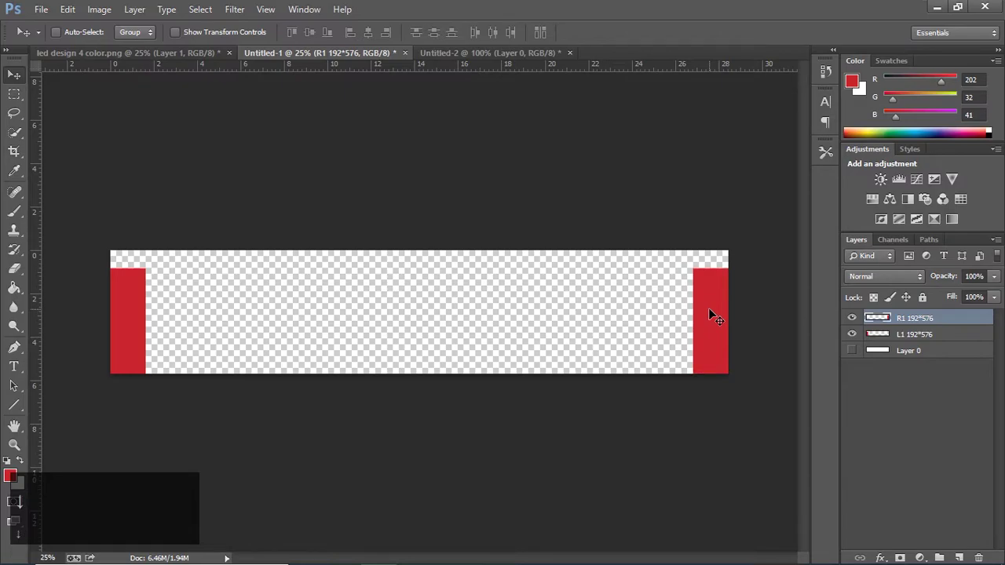
- Close the Untitled-2 document without saving it and start a new document
click(571, 51)
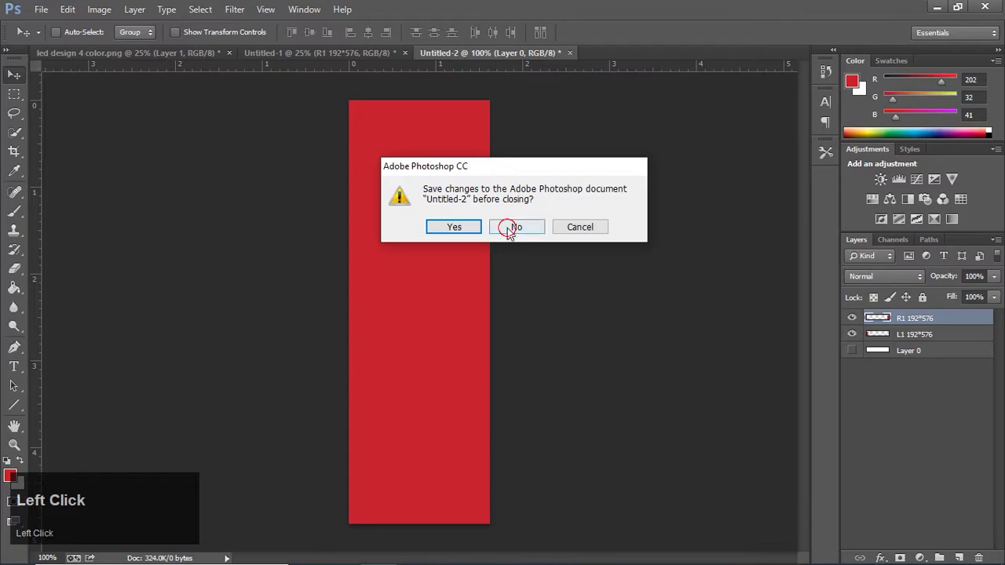
click(508, 228)
click(41, 9)
click(49, 30)
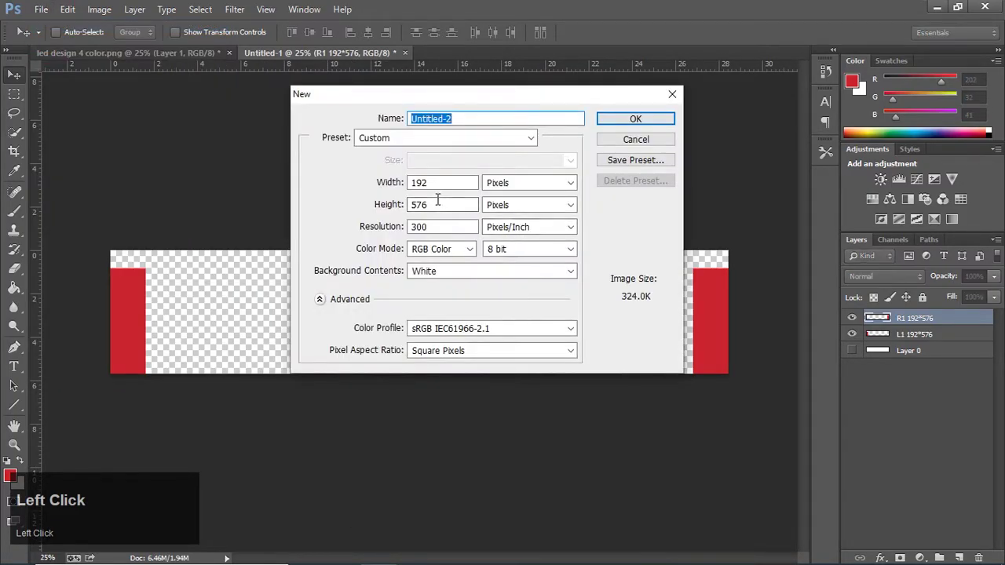
- Switch to Calculator and work out the second panel's height as 7 × 96
click(471, 551)
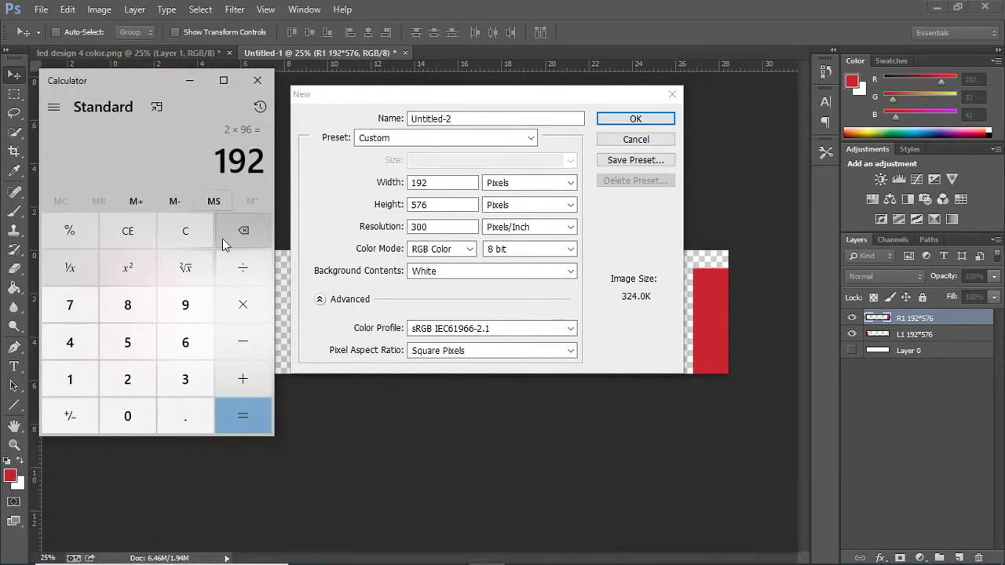
click(187, 230)
click(75, 313)
click(250, 317)
click(195, 321)
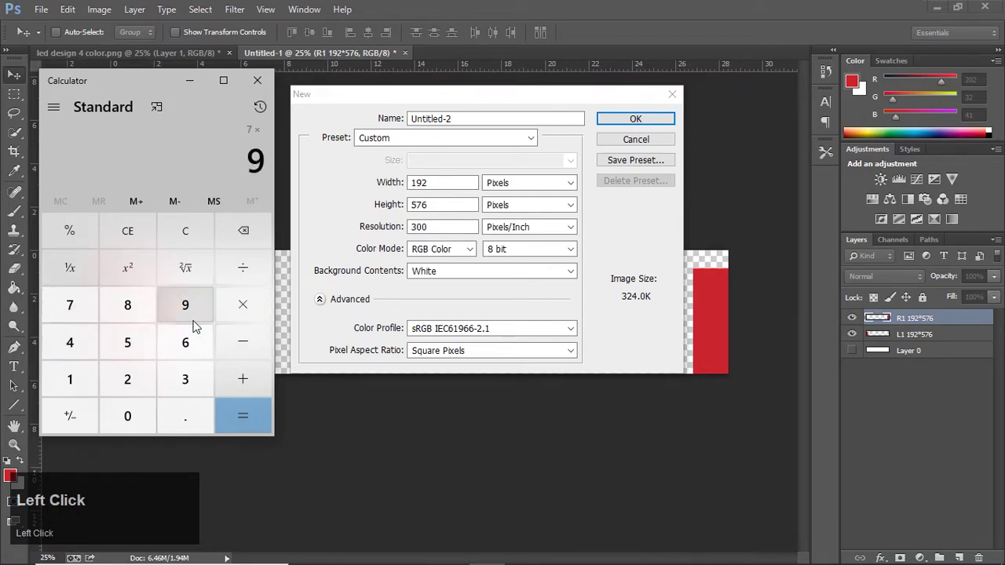
click(192, 343)
click(238, 413)
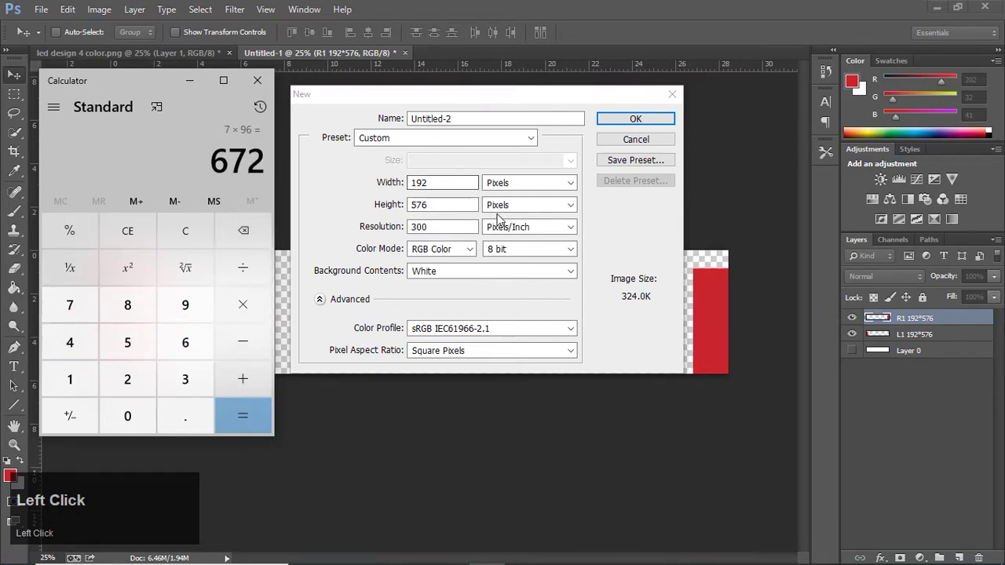
- Create the new document at 192 × 672 pixels and convert its background into a regular layer
click(451, 211)
drag(451, 211, 399, 211)
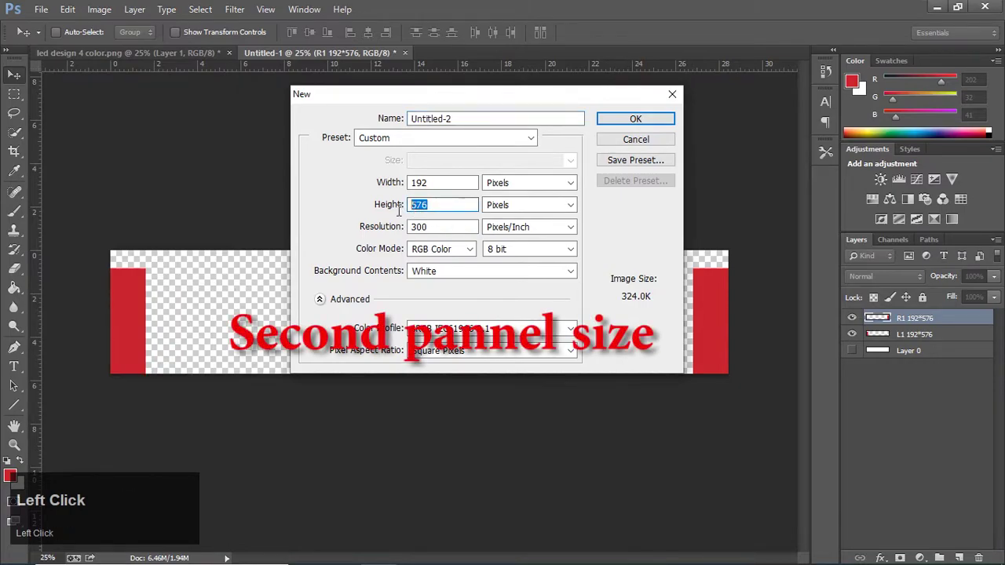
text(672)
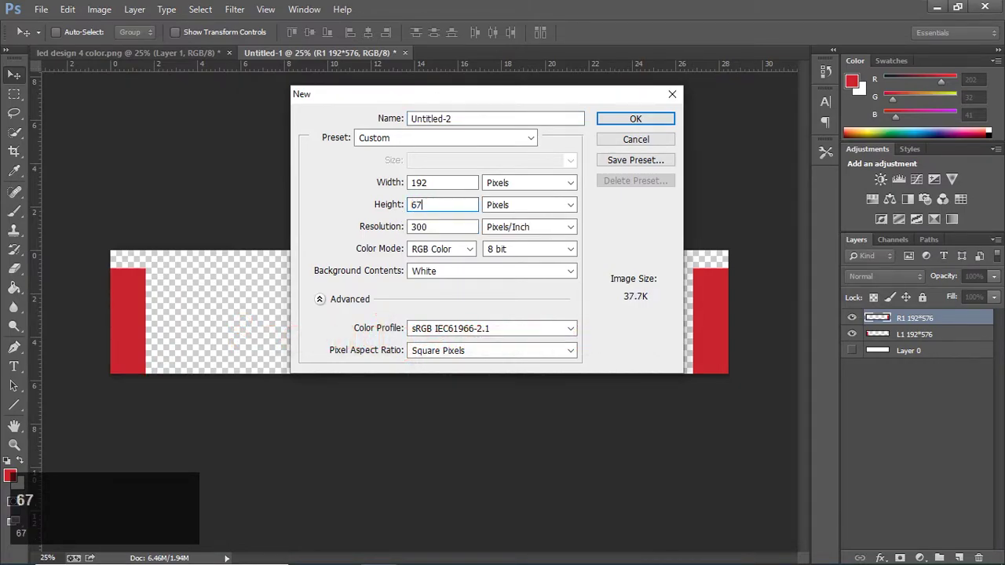
click(663, 120)
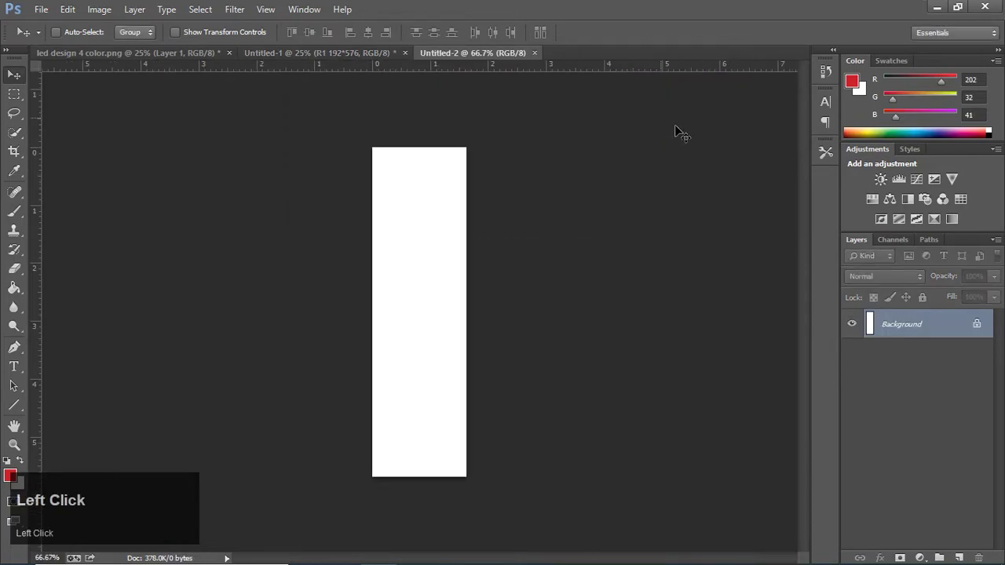
double_click(974, 324)
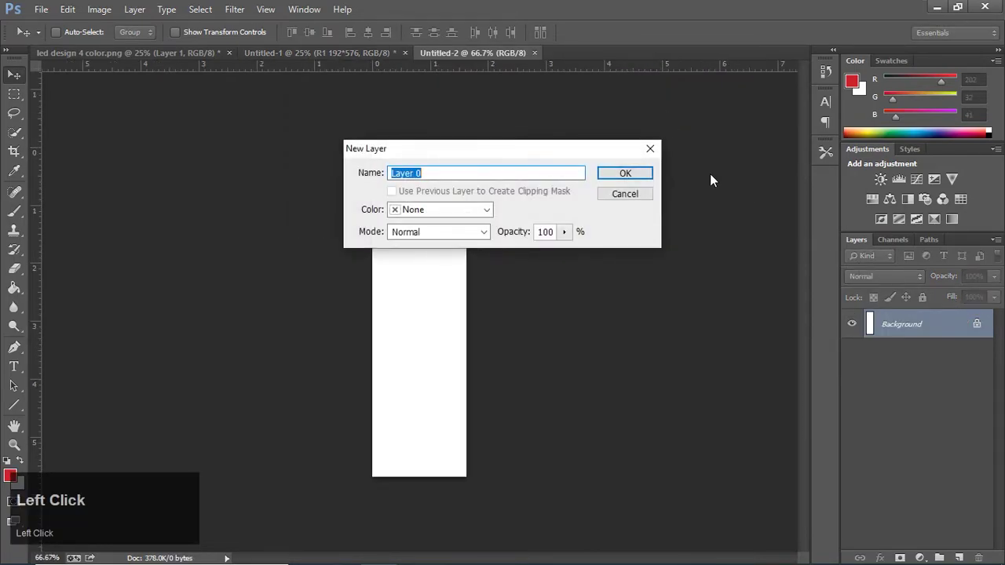
click(638, 174)
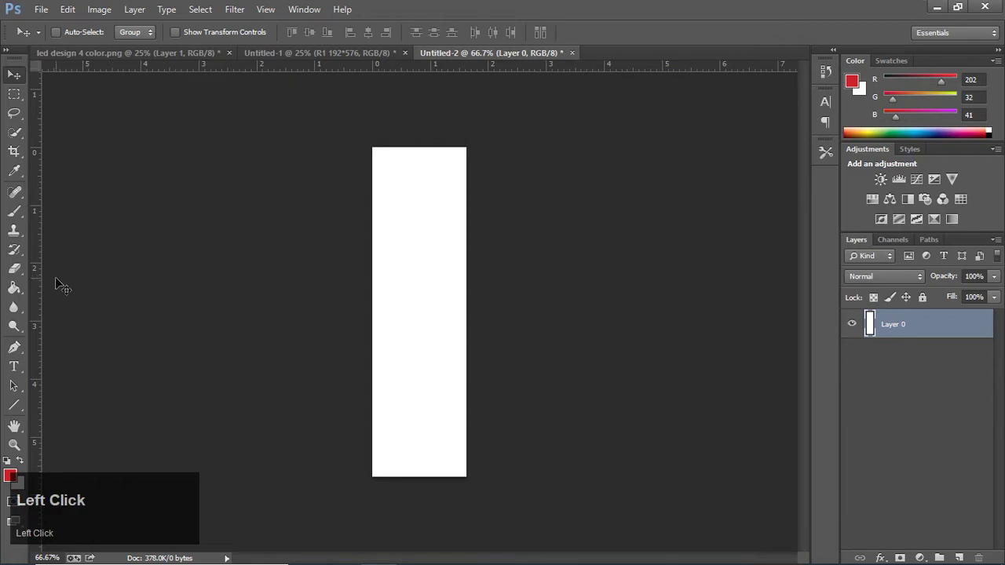
- Set the foreground colour to green #2cca20 and fill the 192 × 672 panel with it
click(9, 475)
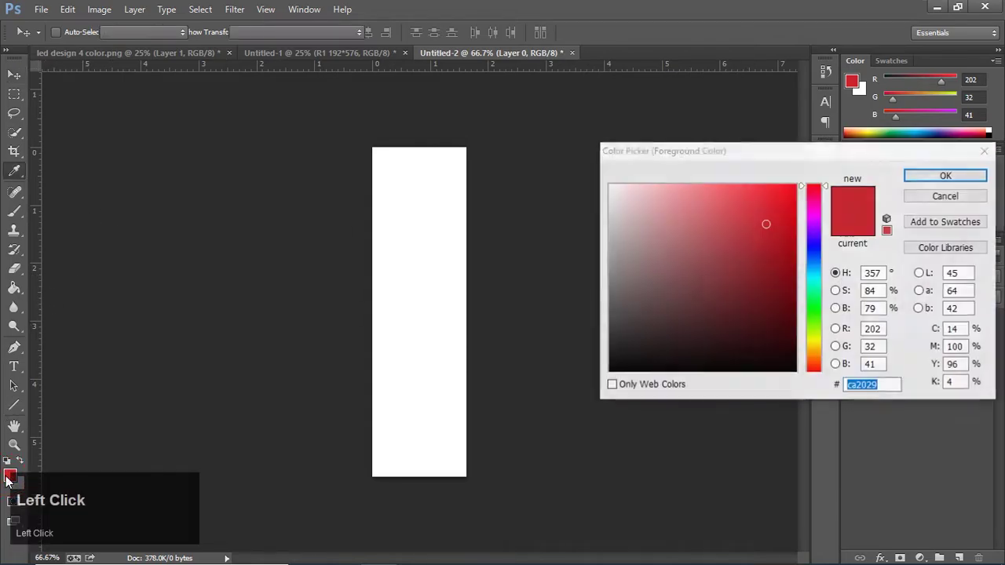
click(816, 314)
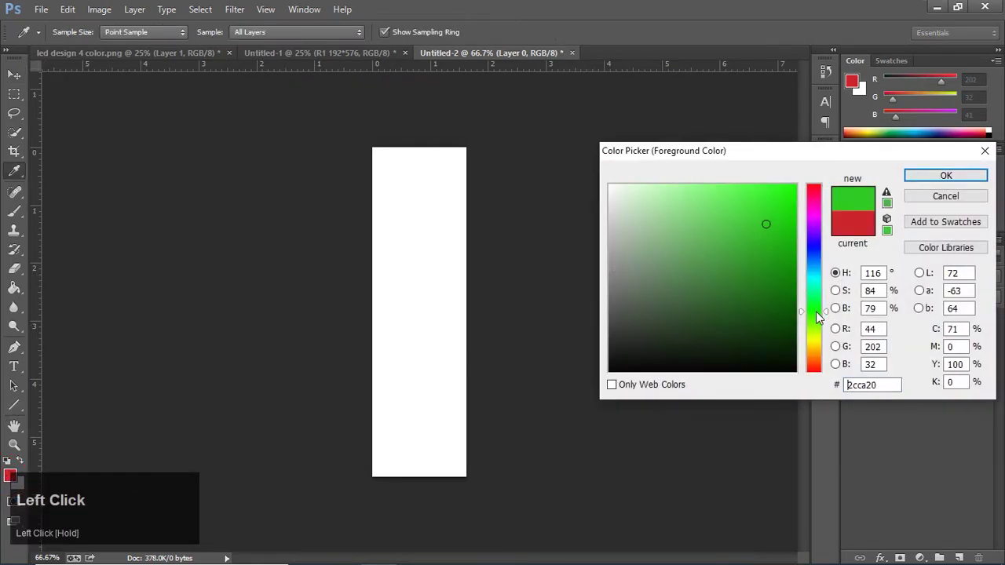
click(918, 174)
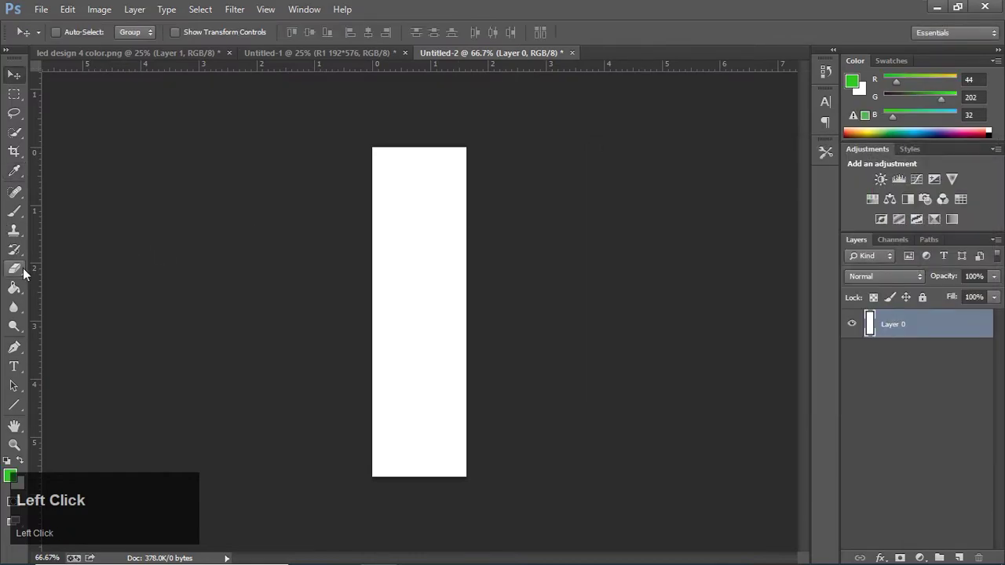
click(14, 287)
click(426, 236)
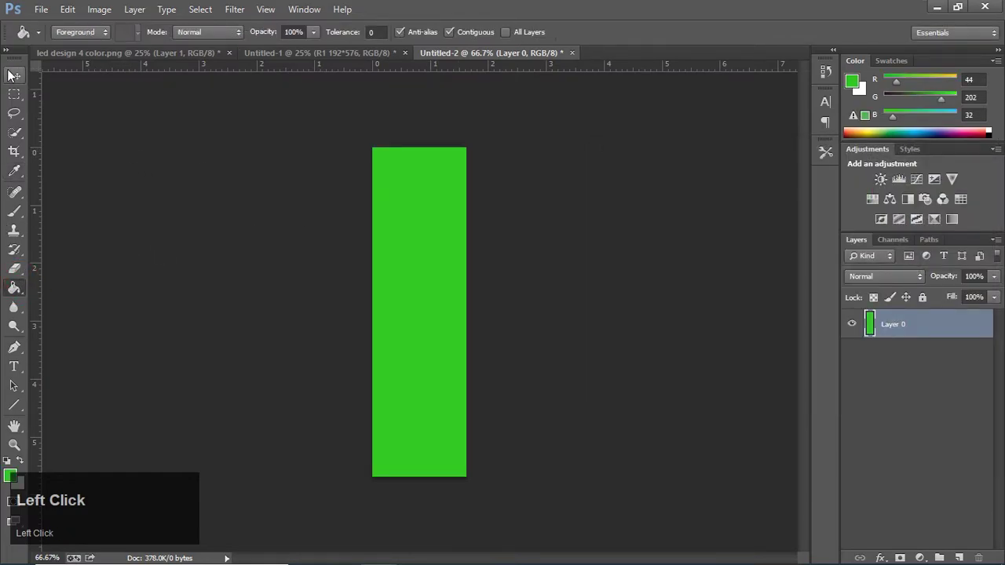
- Copy the green panel into the Untitled-1 document and align it flush against the left red panel at full canvas height
click(14, 75)
drag(409, 208, 147, 280)
key(Right)
key(Left)
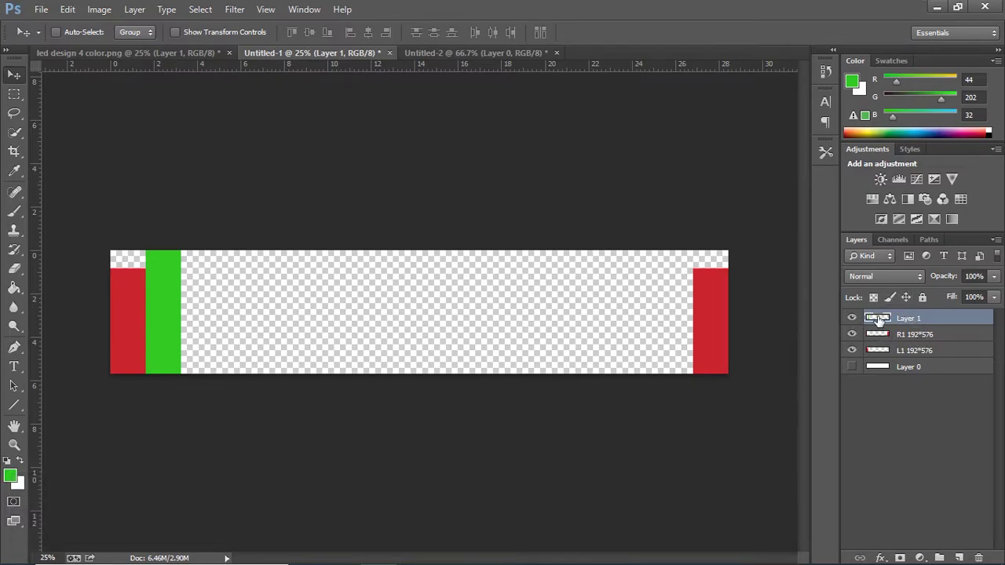
- Rename the green panel's layer as "L 2 192*672"
double_click(907, 319)
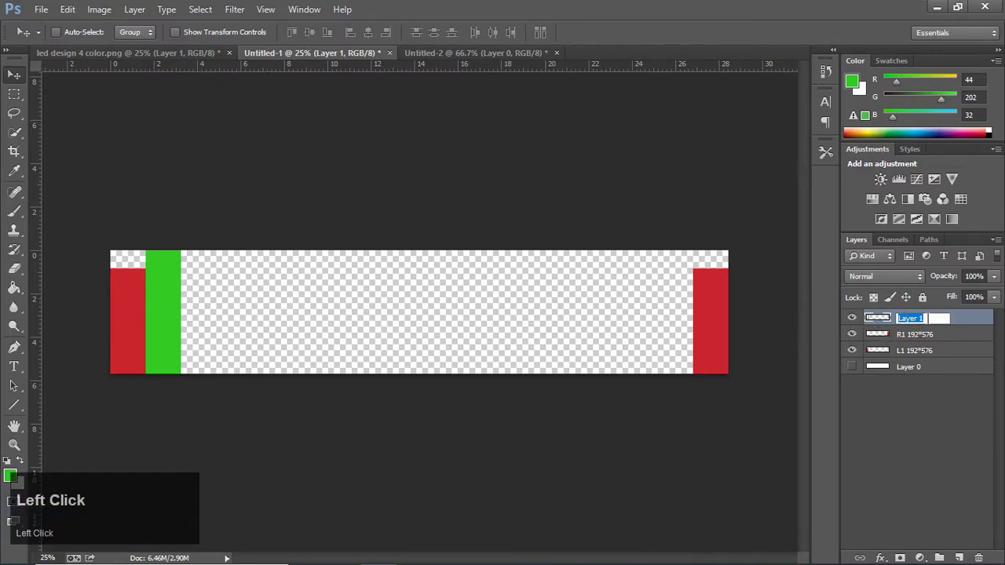
text(L )
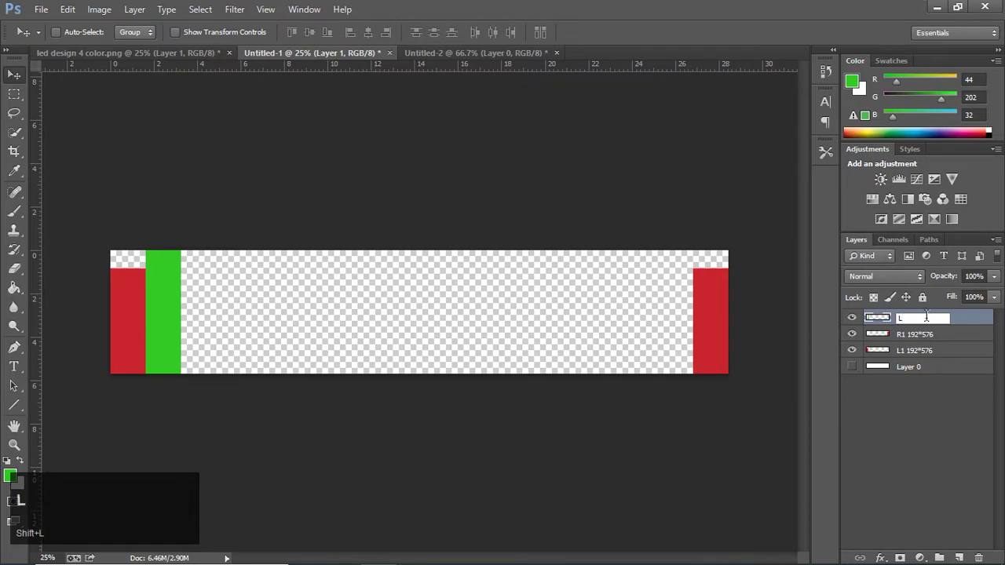
text(2 19)
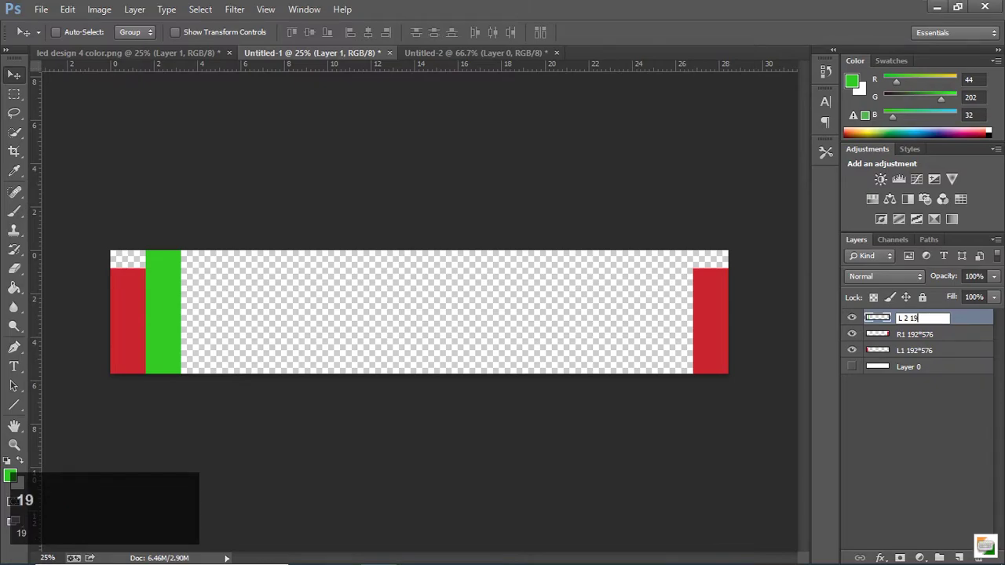
text(2*)
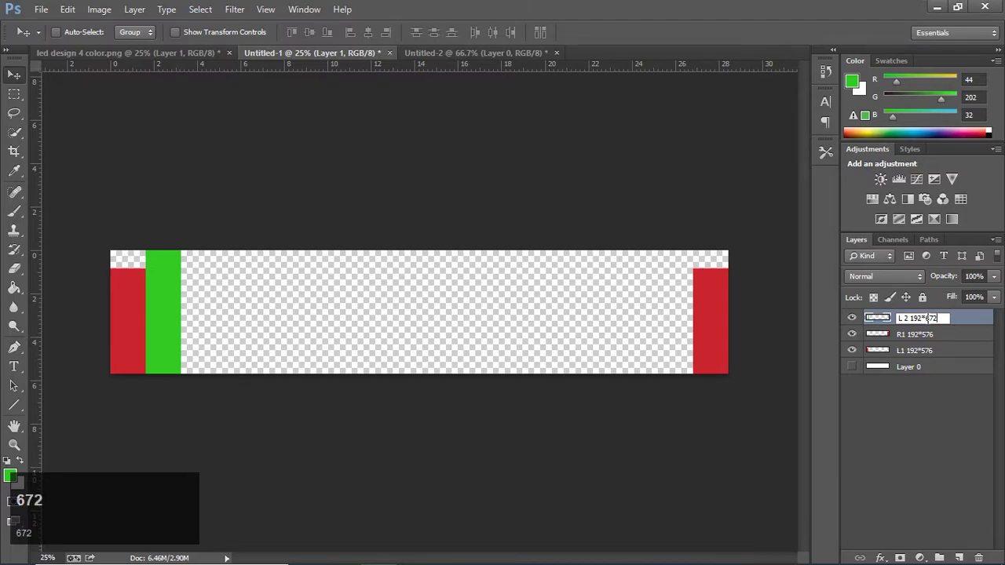
key(Return)
- Duplicate the green panel layer as "R 2 192*672" and move the copy flush against the inner edge of the right red panel
right_click(926, 318)
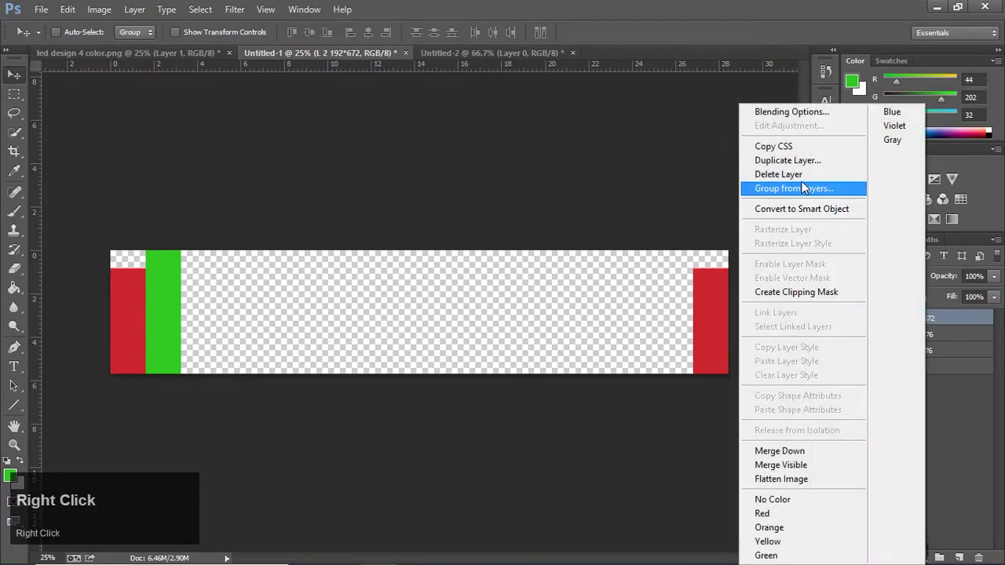
click(787, 160)
drag(503, 183, 461, 192)
key(BackSpace)
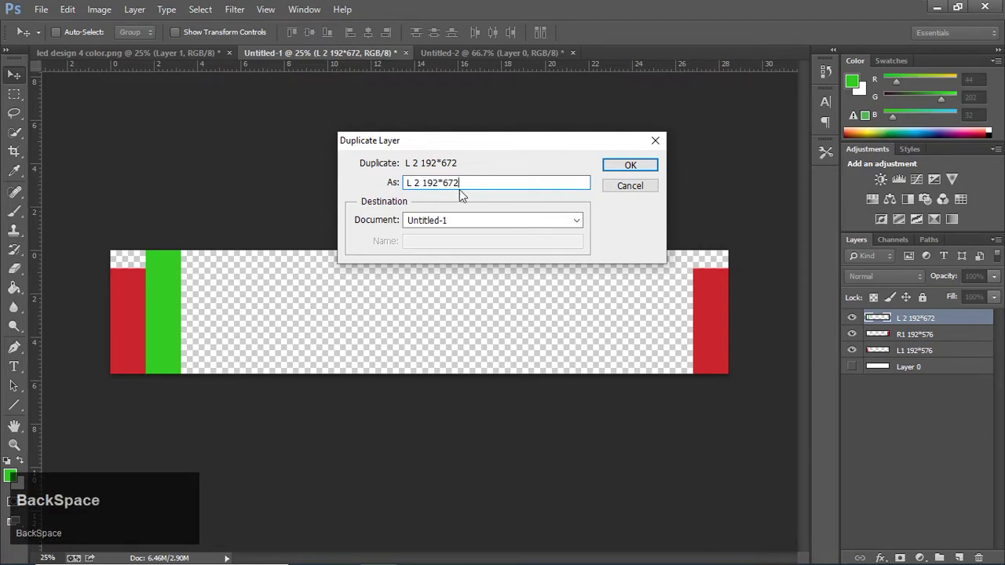
key(Left)
key(Left)
key(Left)
key(Left)
key(Left)
key(Left)
key(Left)
key(Left)
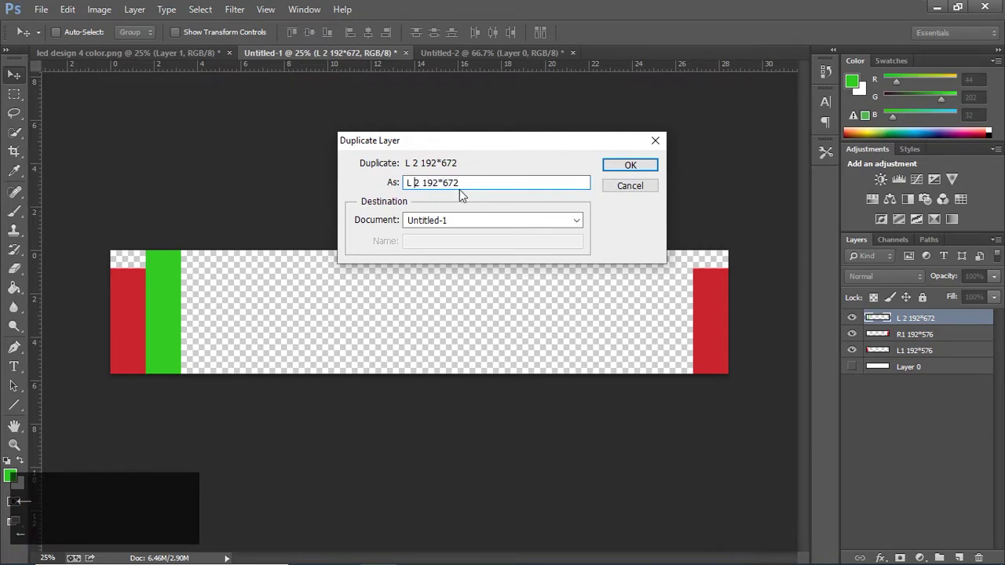
key(BackSpace)
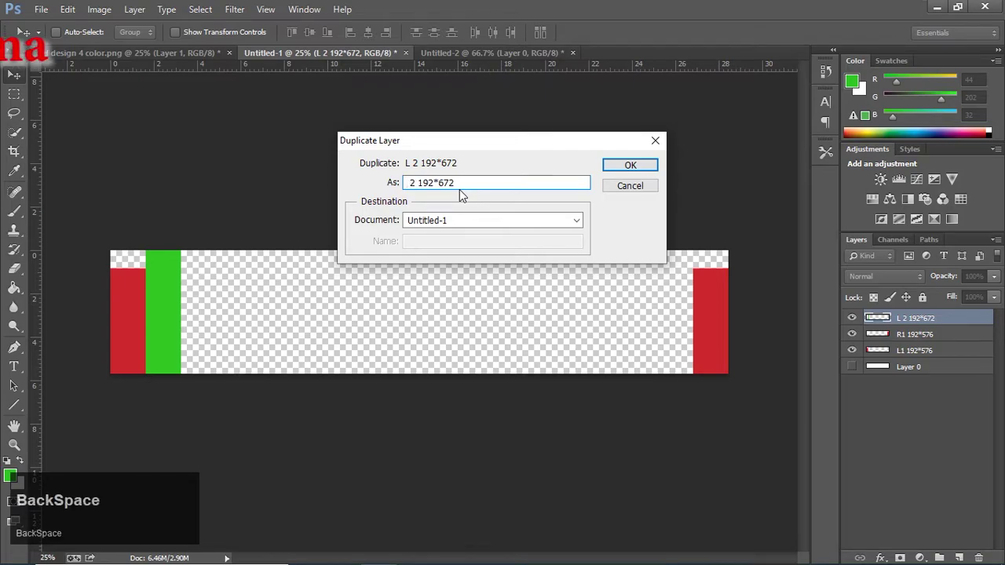
text(R)
click(613, 166)
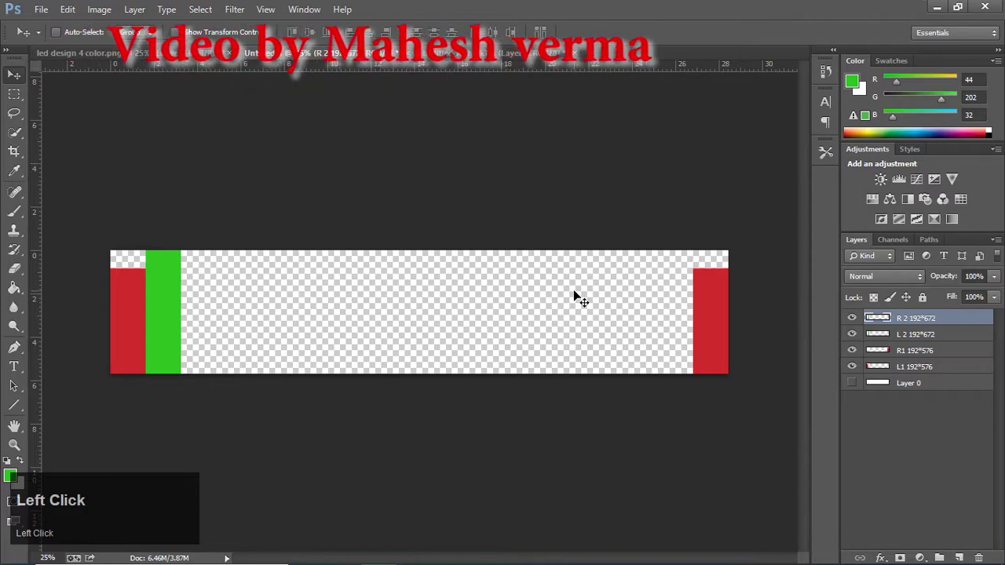
drag(172, 326, 679, 322)
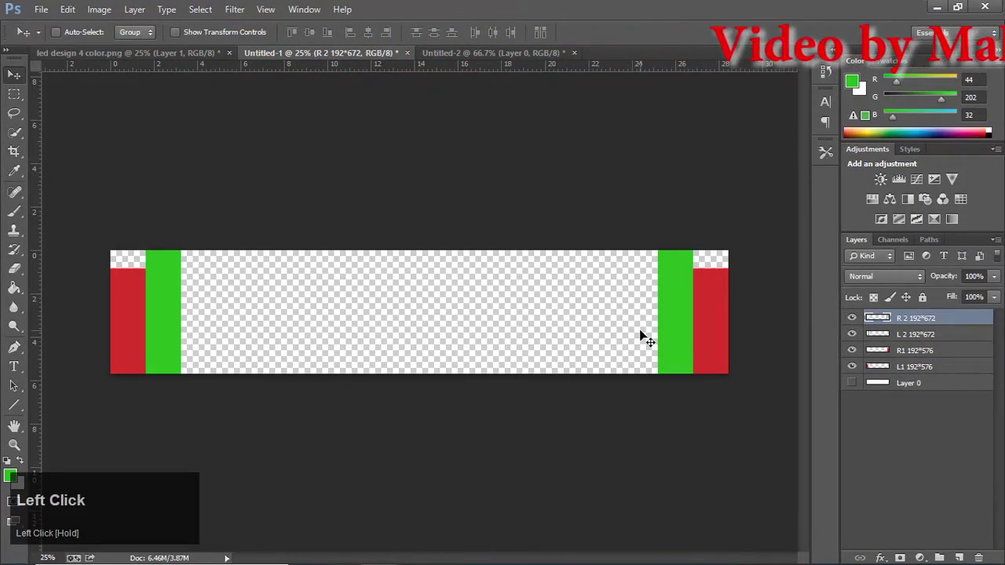
- Open the Image Size settings of the Untitled-2 panel document, then switch to Calculator
click(539, 52)
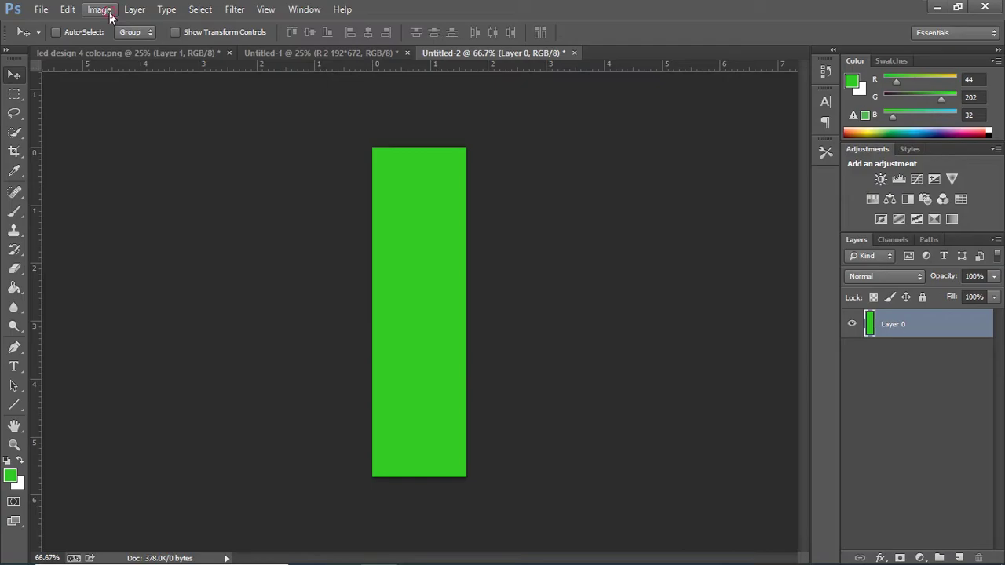
click(109, 12)
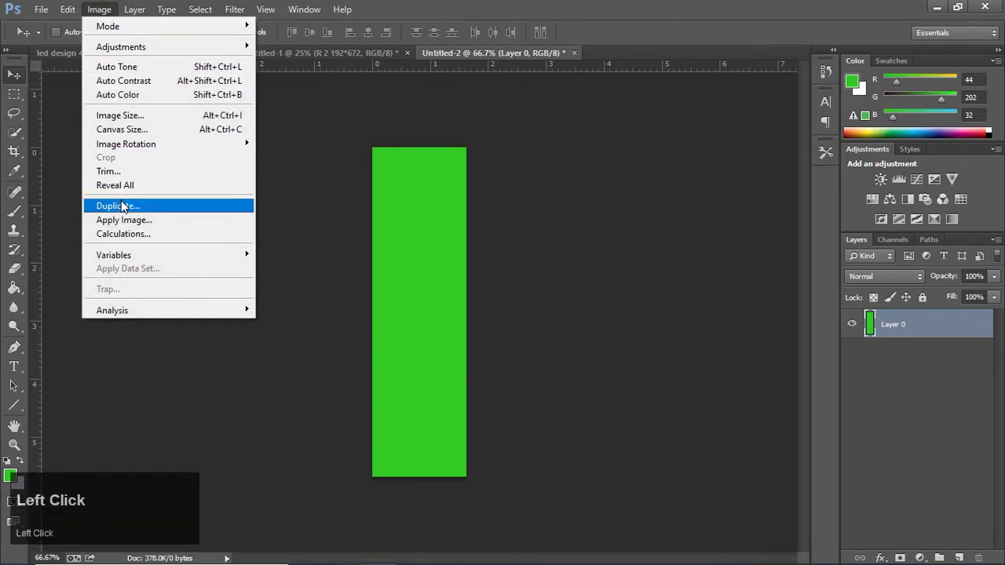
click(126, 120)
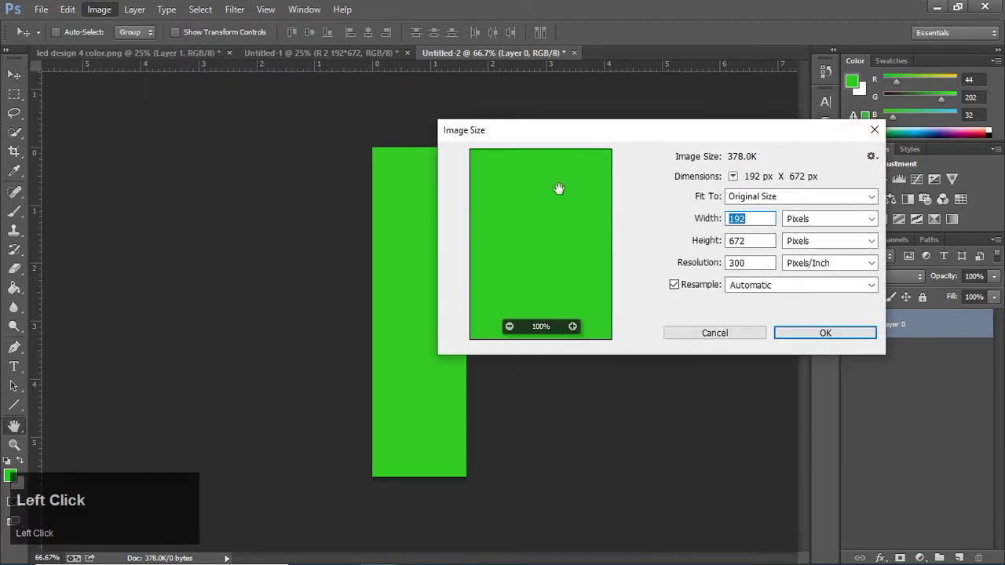
click(678, 231)
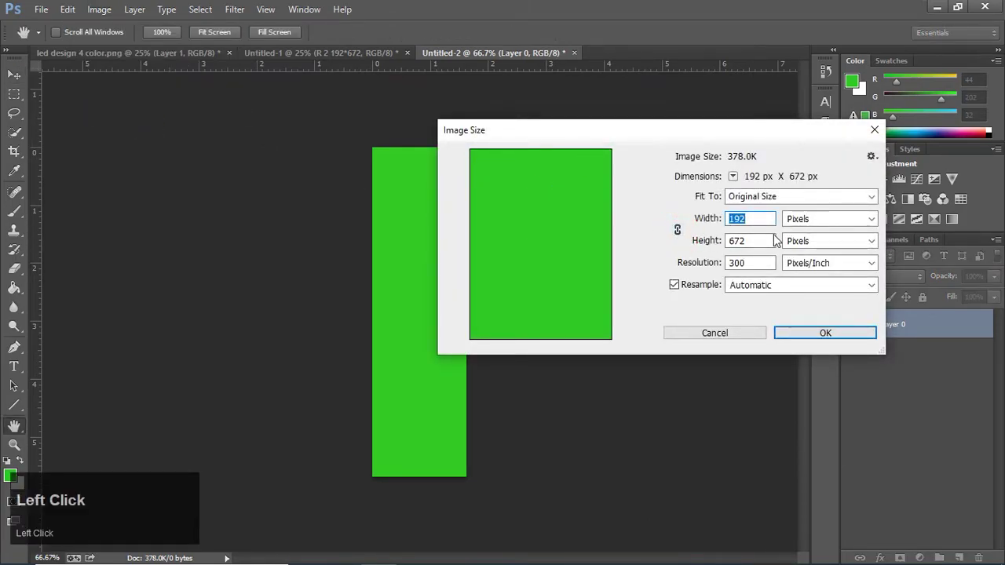
double_click(756, 240)
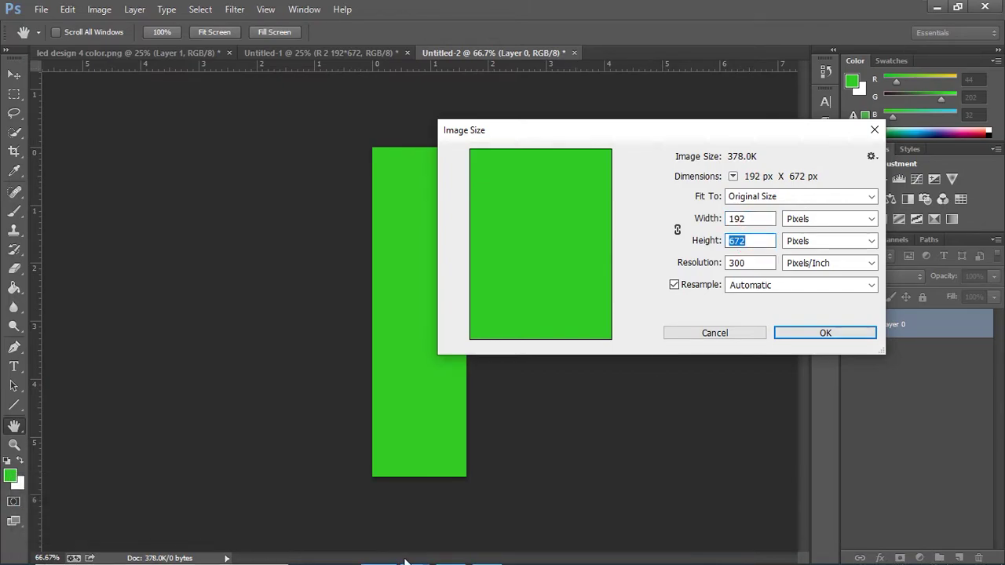
click(488, 551)
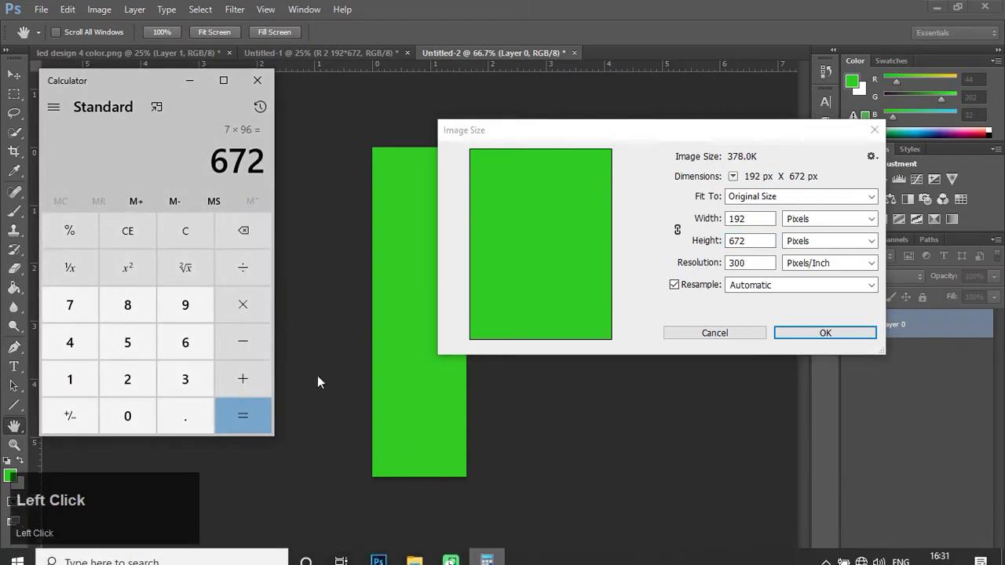
click(186, 231)
click(122, 346)
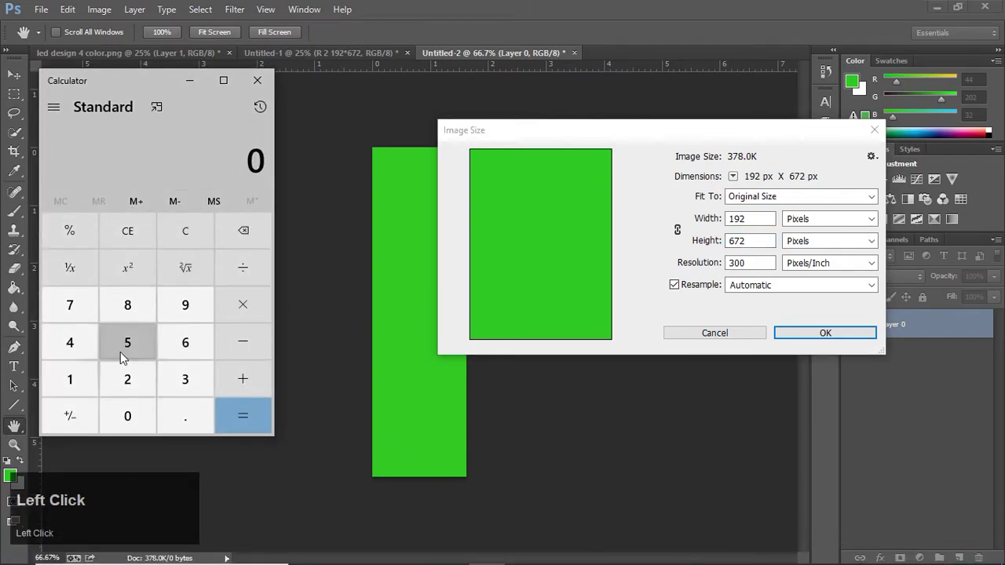
click(232, 318)
click(187, 312)
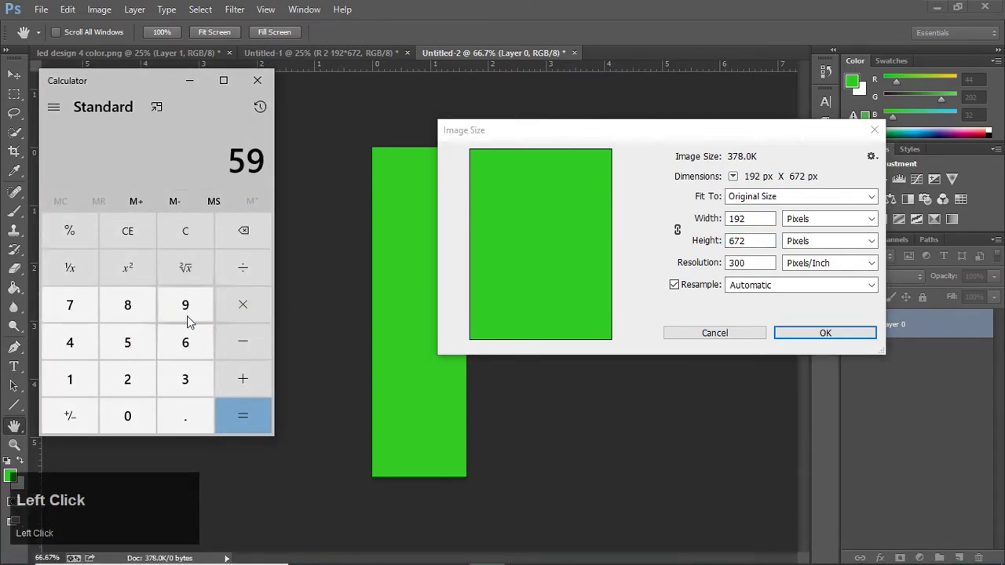
click(195, 245)
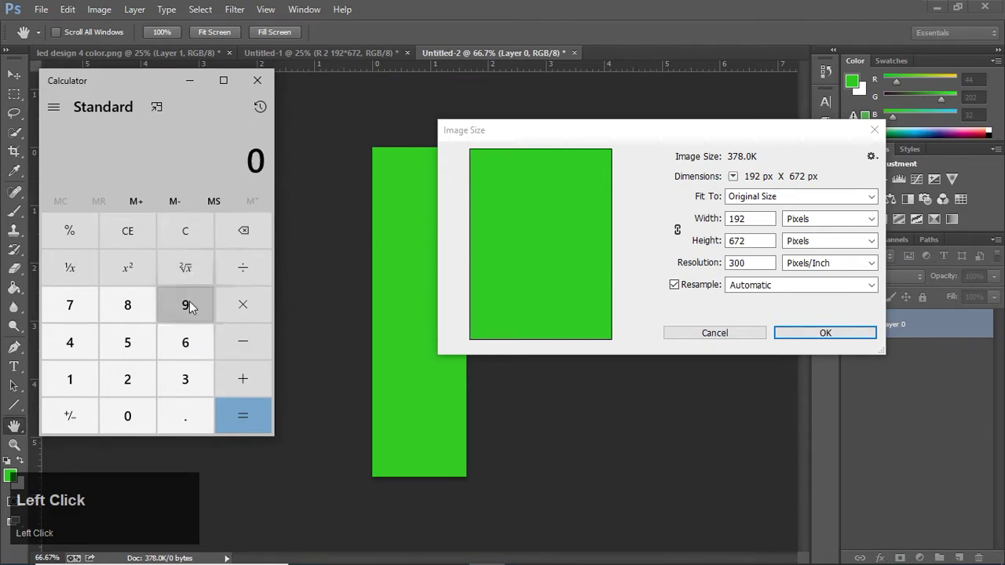
- Calculate the height of five 96-pixel panels as 5 × 96
click(119, 345)
click(236, 309)
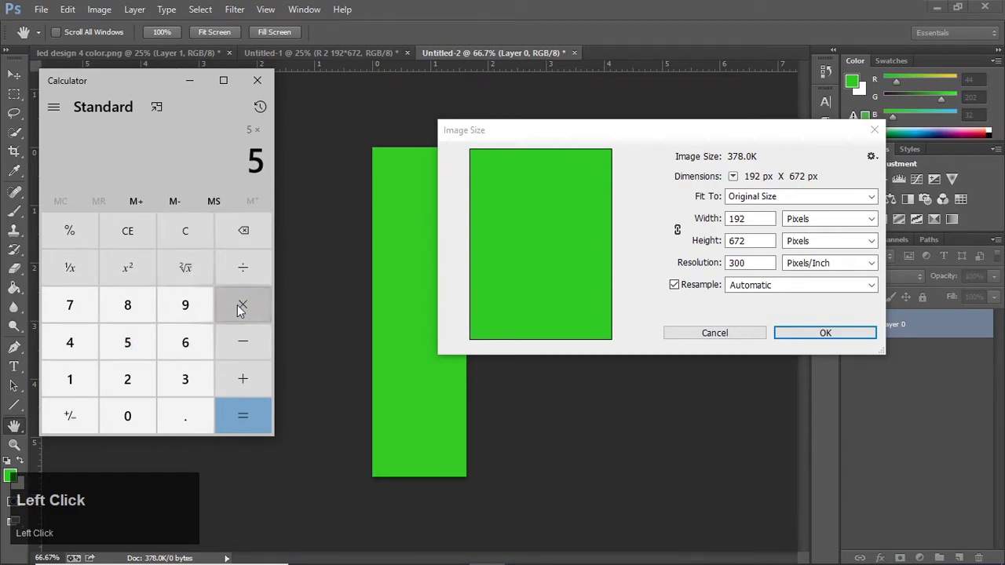
click(192, 308)
click(191, 335)
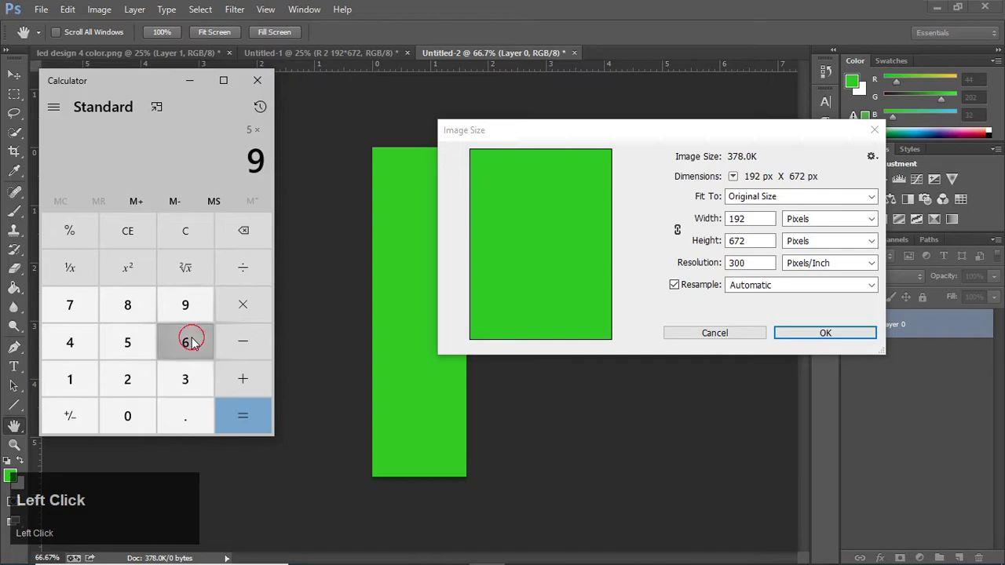
click(241, 413)
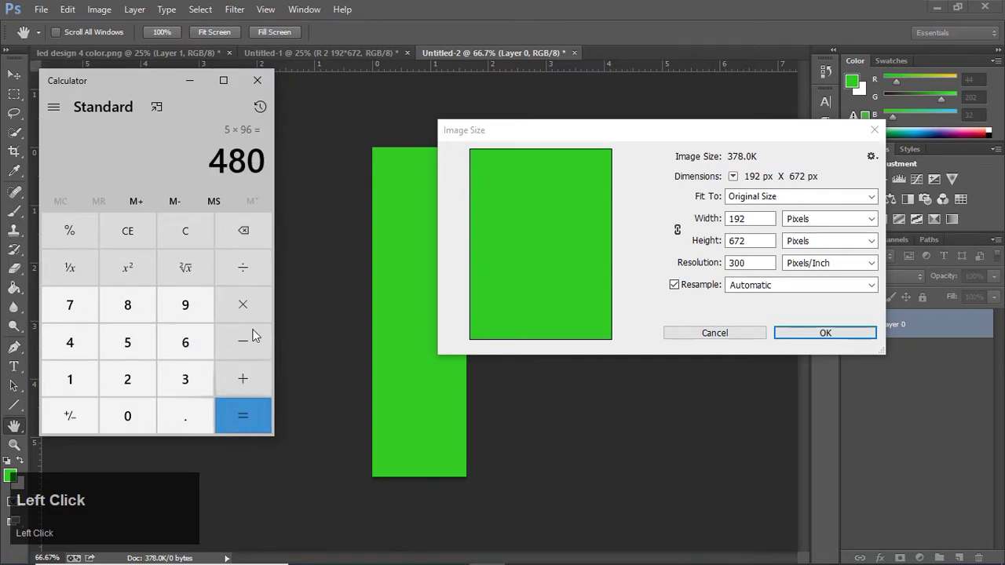
- Set the green panel document's height to 480 pixels, keeping its width at 192 pixels, and apply the resize
click(752, 244)
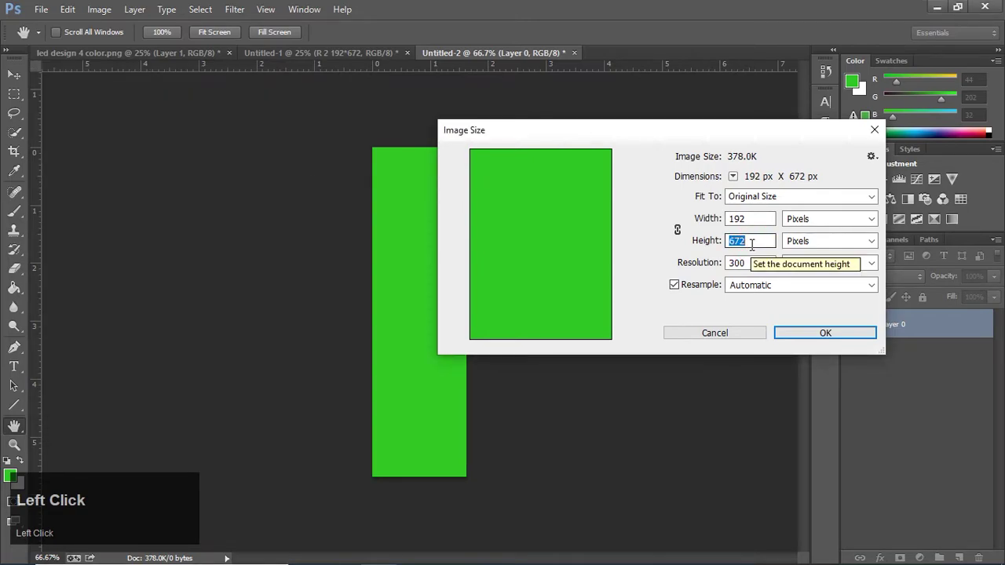
text(480)
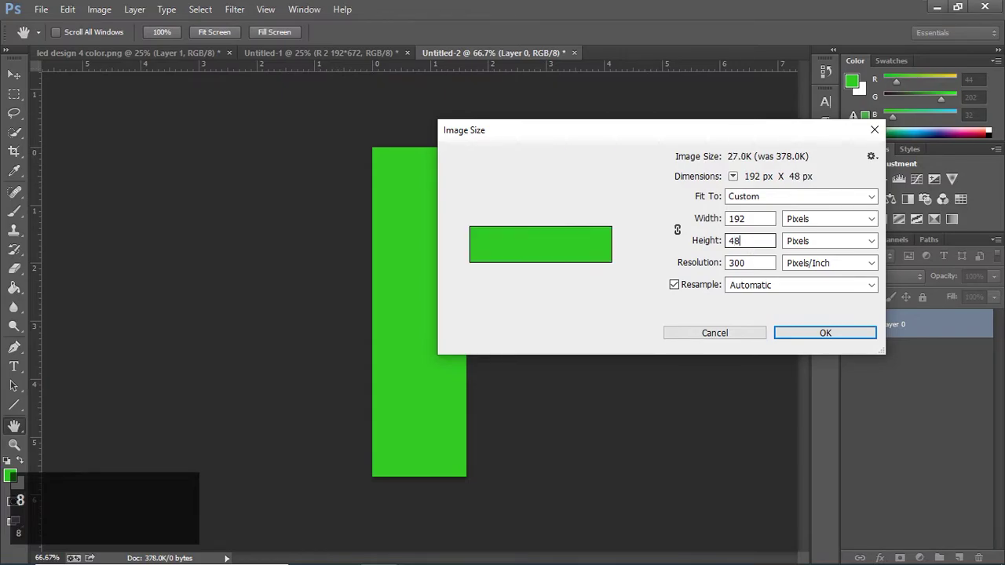
click(804, 338)
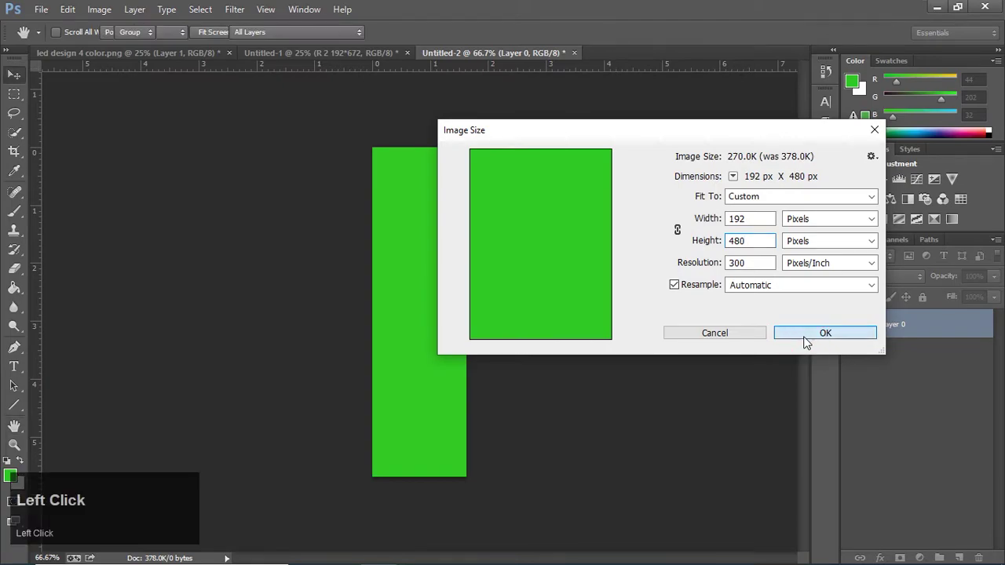
- Set the foreground colour to magenta (RGB 202, 32, 188) and fill the 192 × 480 panel with it
click(10, 474)
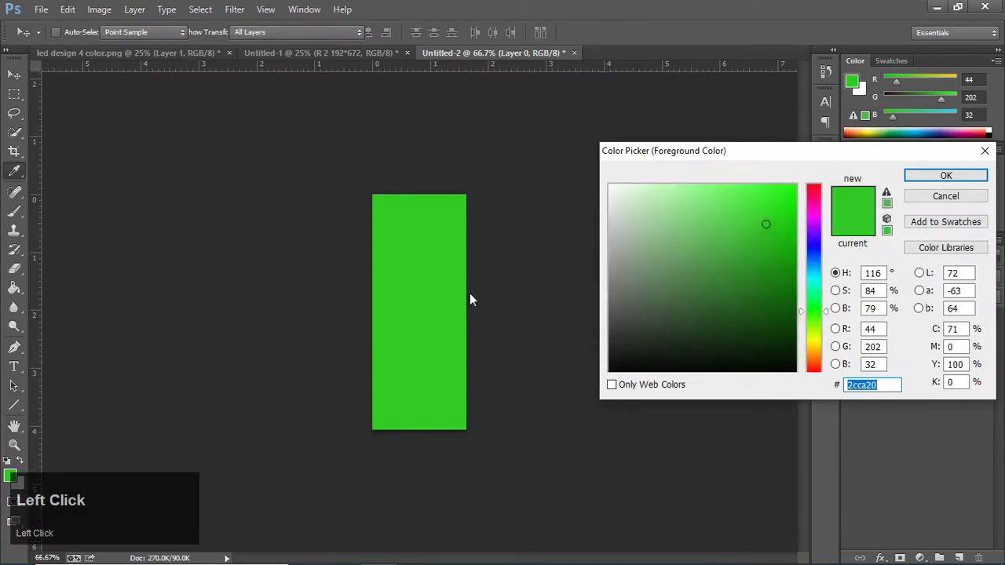
click(814, 220)
click(945, 175)
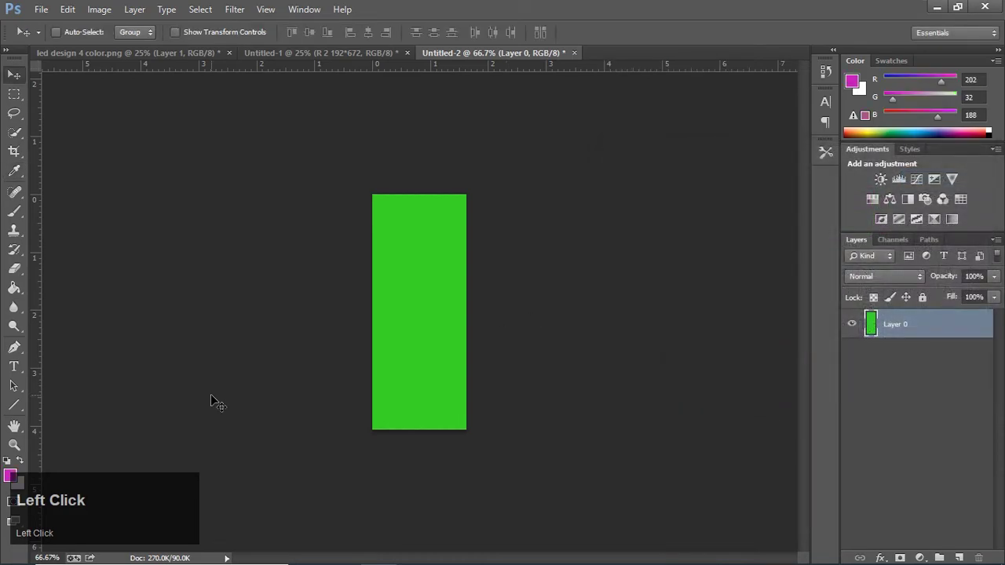
click(14, 288)
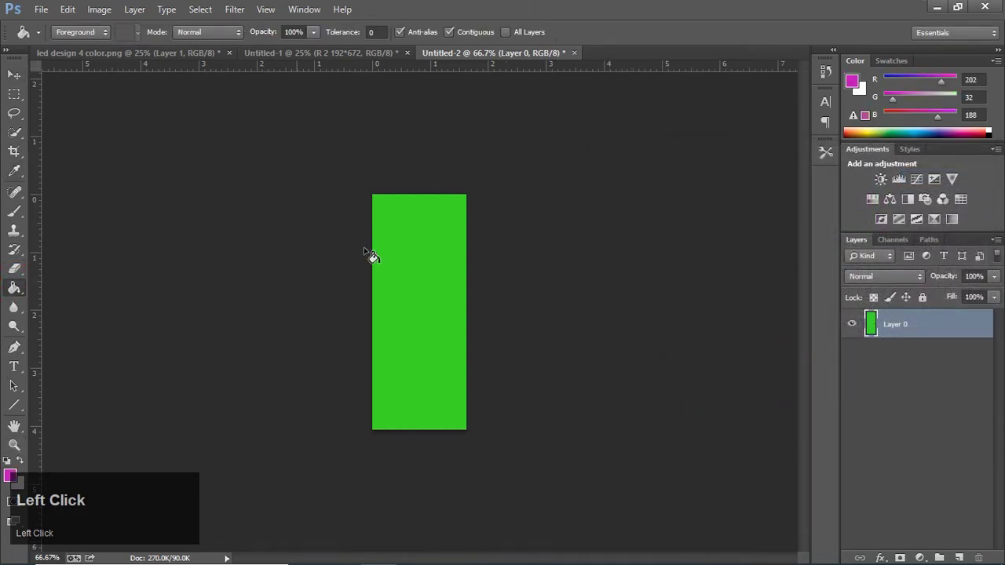
click(110, 131)
- Copy the magenta panel into the Untitled-1 document and align it flush against the left green panel at the canvas's bottom edge
click(15, 74)
mouse_move(414, 227)
mouse_down()
mouse_move(310, 125)
mouse_move(302, 68)
mouse_move(411, 277)
mouse_move(393, 288)
mouse_move(206, 306)
mouse_move(197, 320)
mouse_up()
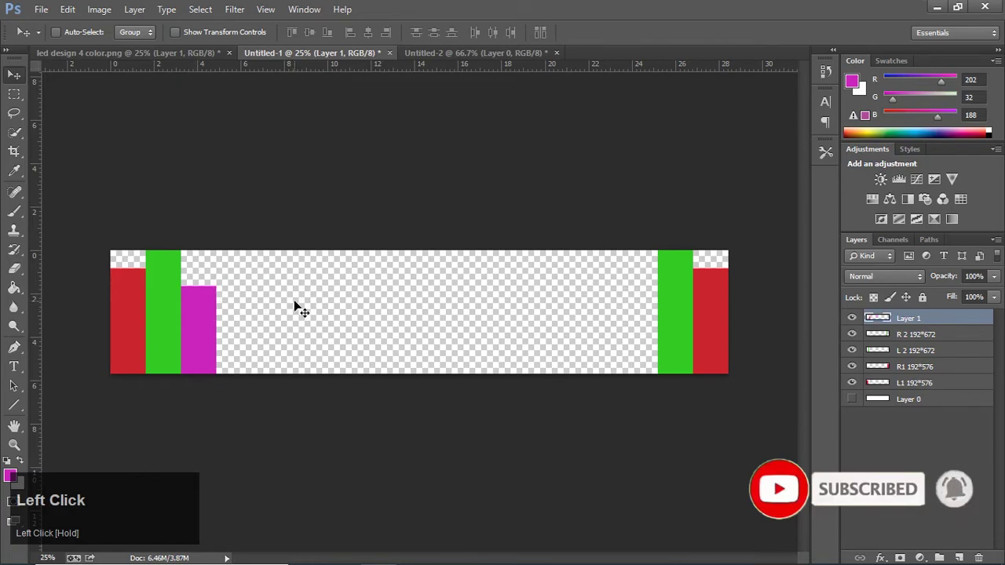
key(Right)
key(Left)
key(Down)
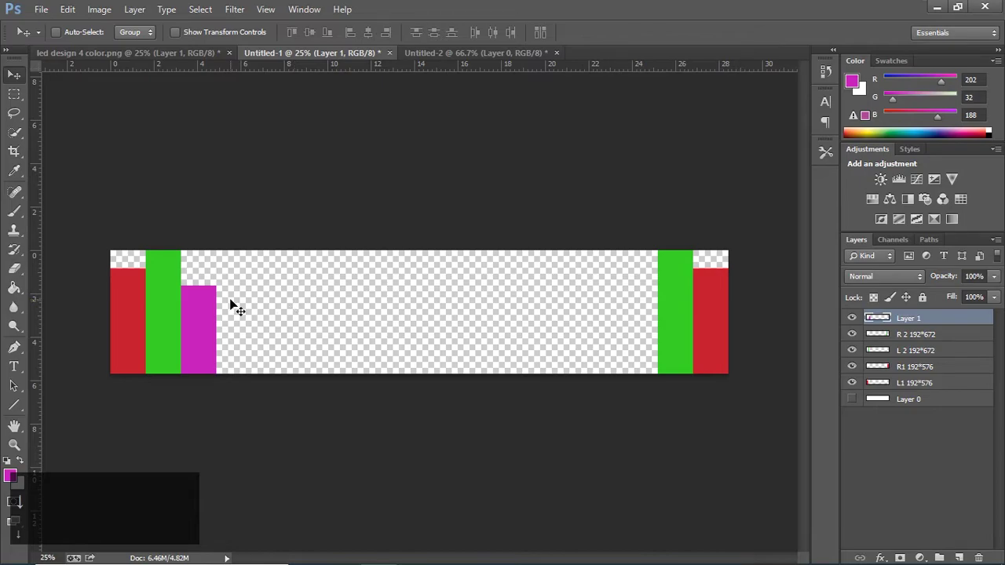
- Rename the magenta panel's layer as "L3 192*480"
double_click(910, 318)
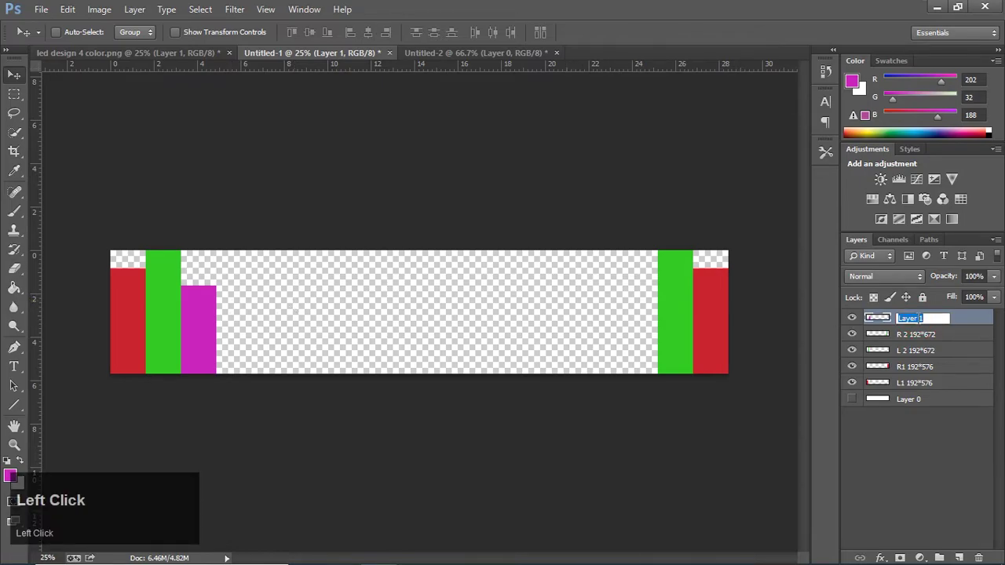
text(L)
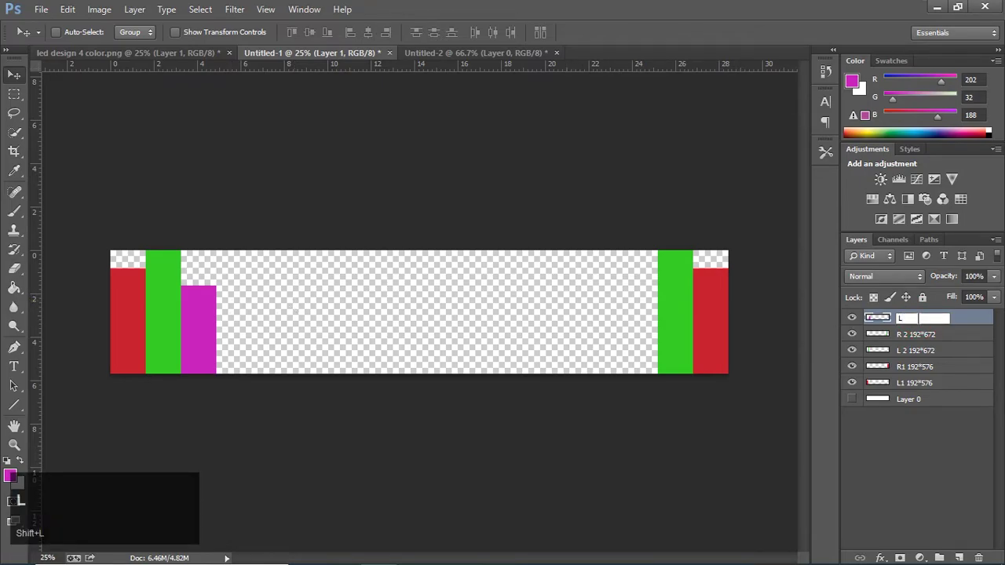
text(3 192)
key(shift)
text(*576)
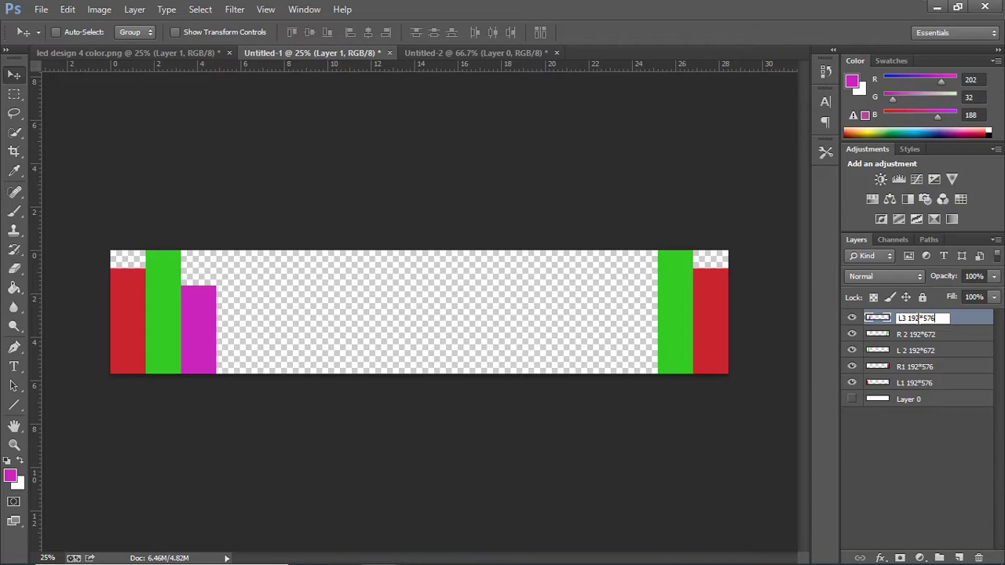
key(BackSpace)
key(BackSpace)
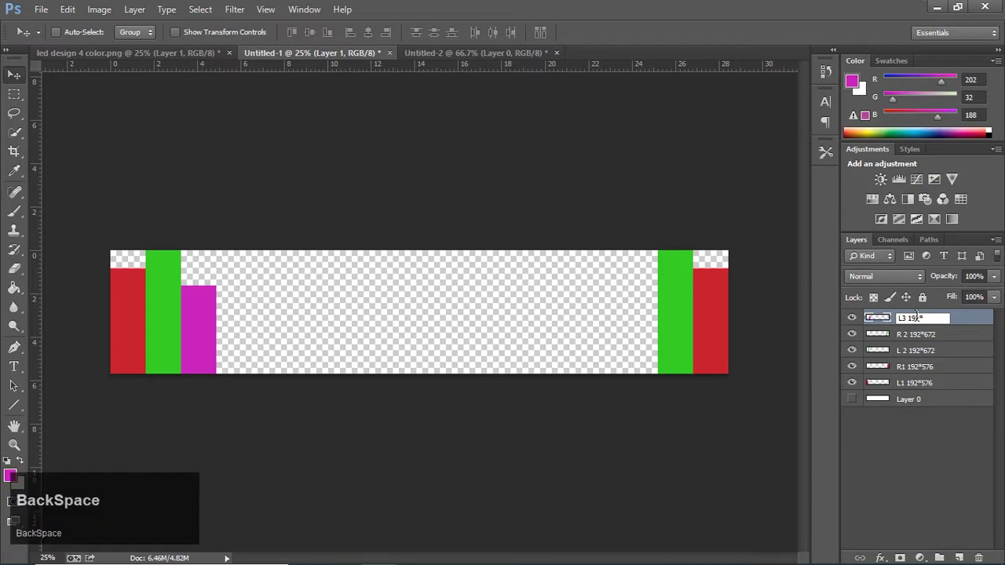
text(480)
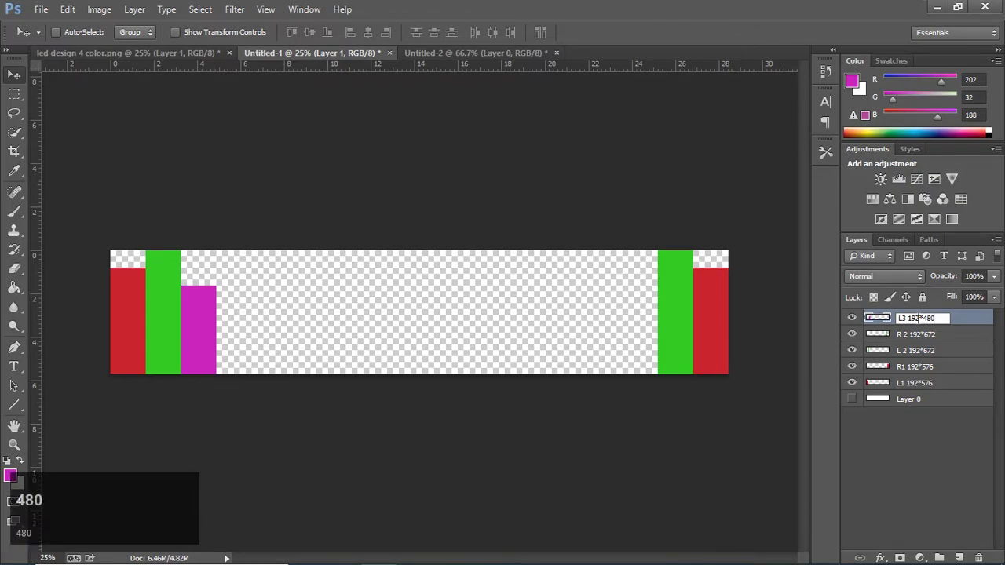
key(Return)
- Duplicate the magenta panel layer as "R3 192*480" and move the copy flush against the inner edge of the right green panel
right_click(912, 320)
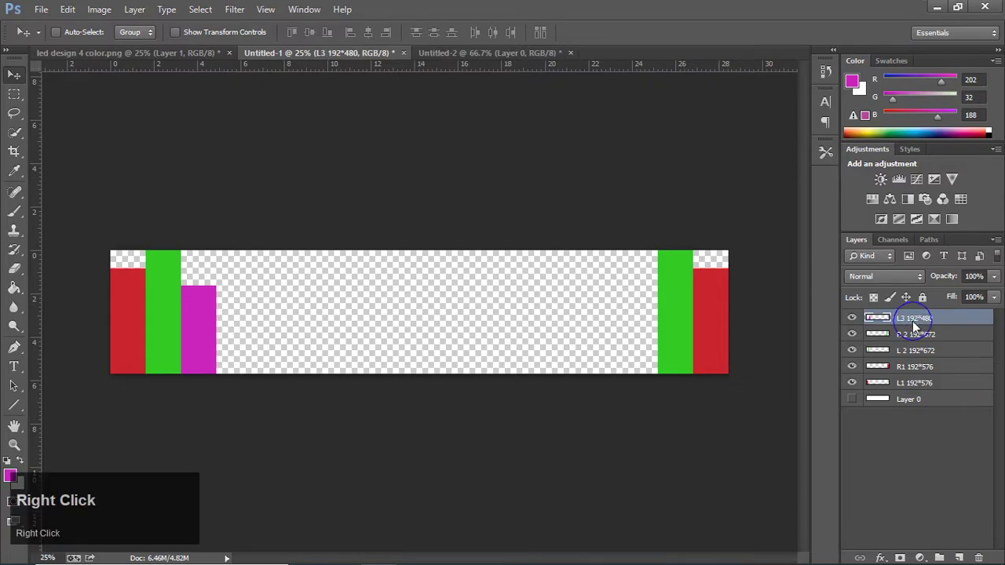
click(782, 163)
drag(478, 184, 458, 189)
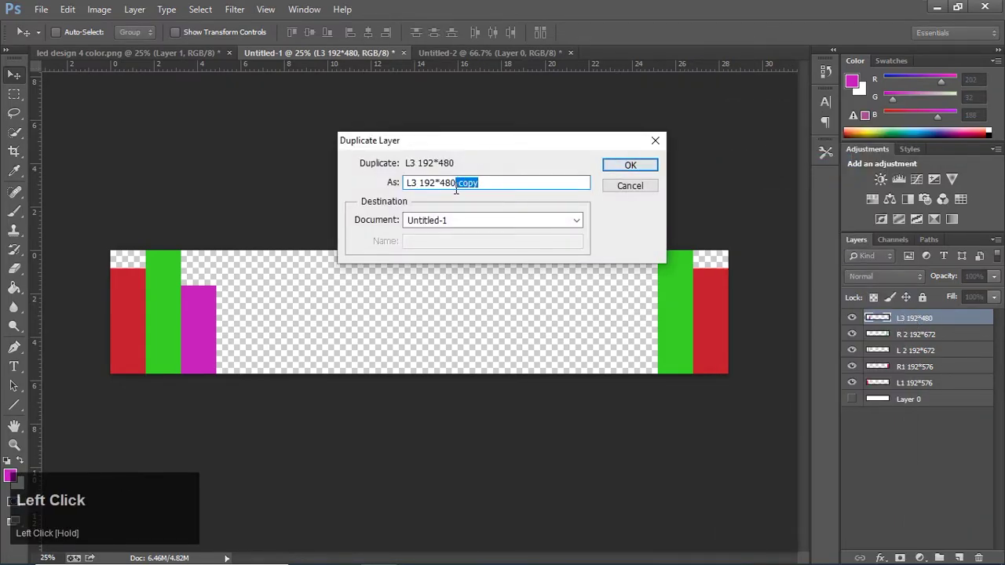
key(BackSpace)
drag(415, 184, 396, 182)
text(R)
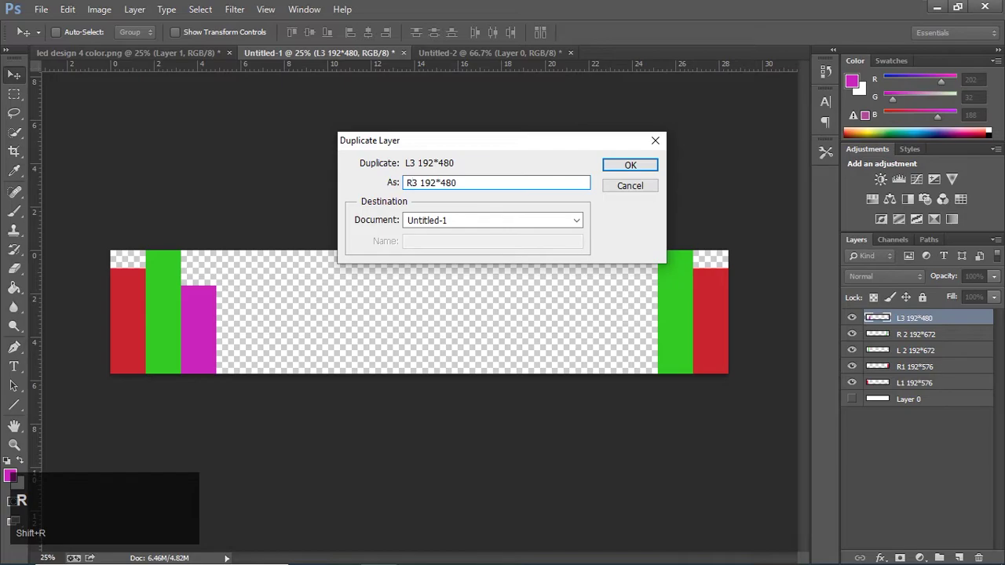
click(633, 165)
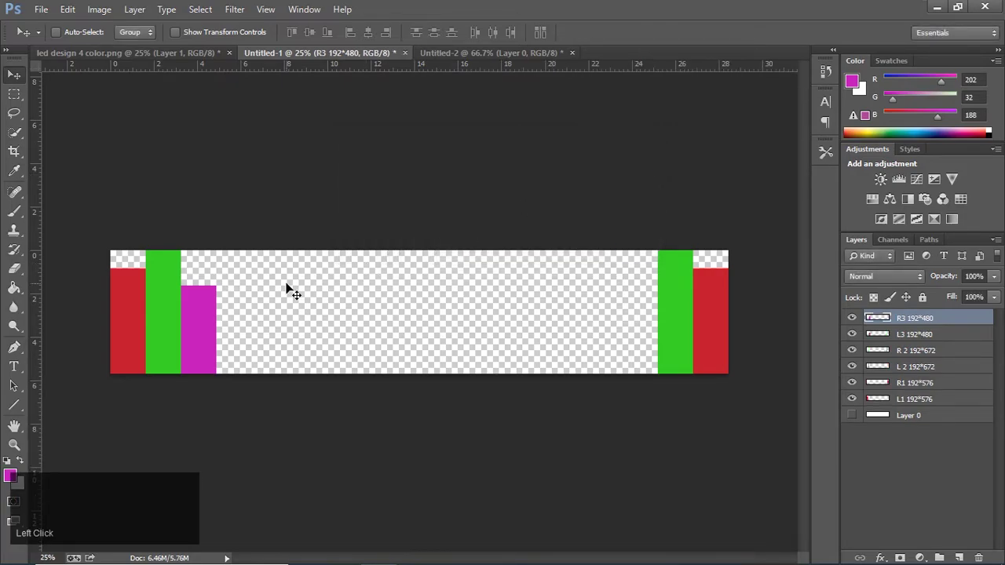
drag(217, 321, 656, 314)
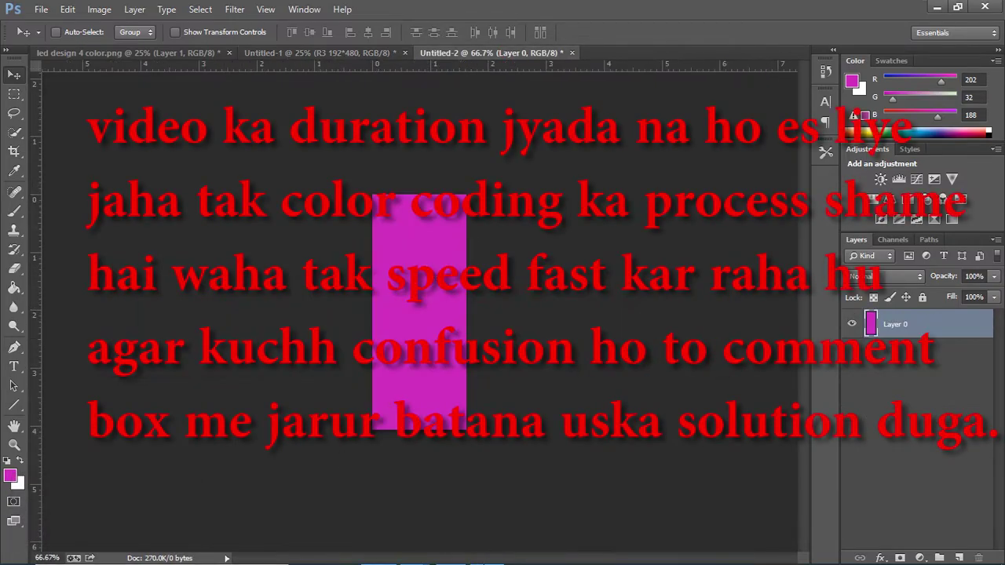
- Calculate the width of three 96-pixel panels as 3 × 96 in Calculator
click(146, 230)
click(185, 379)
click(242, 304)
click(184, 307)
click(185, 343)
click(237, 409)
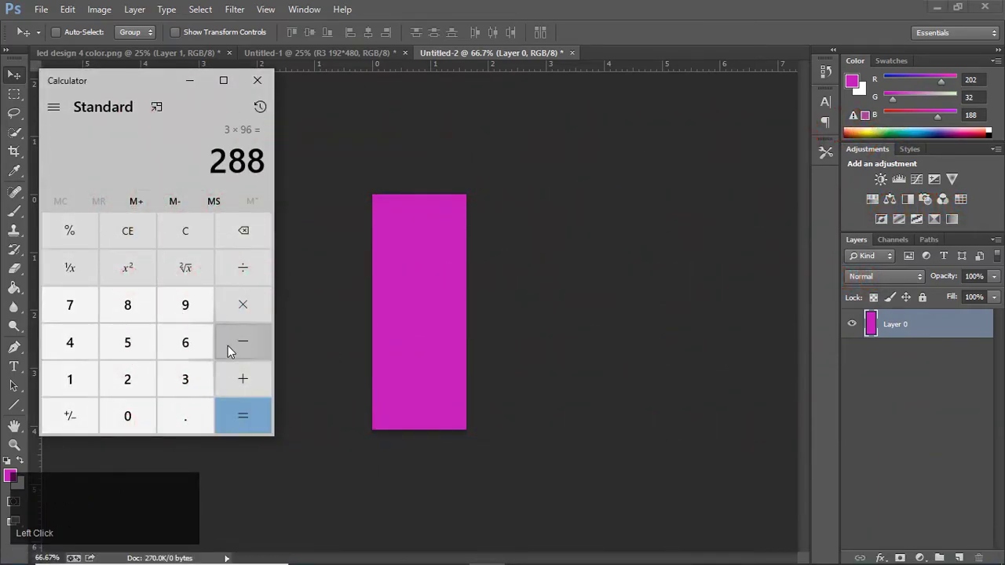
- Check the led design 4 color.png reference, then resize the magenta Untitled-2 panel to 288 × 576 pixels
click(180, 51)
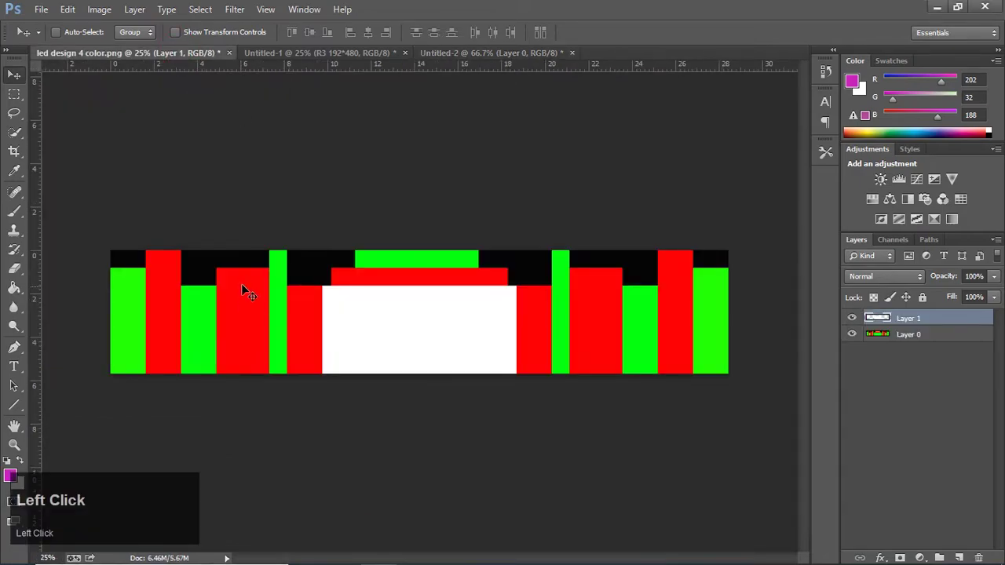
click(303, 60)
click(98, 9)
click(126, 110)
text(288)
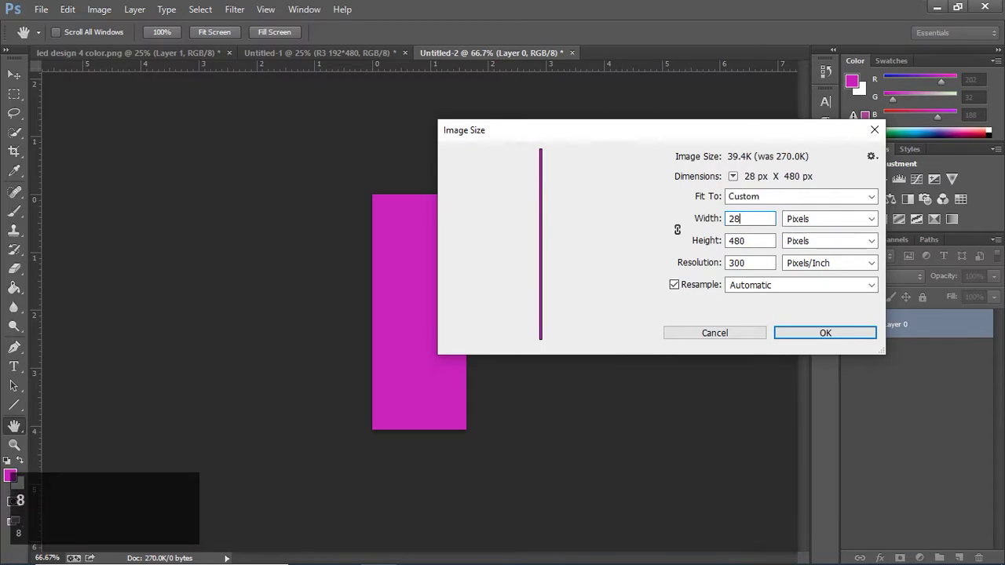
click(118, 53)
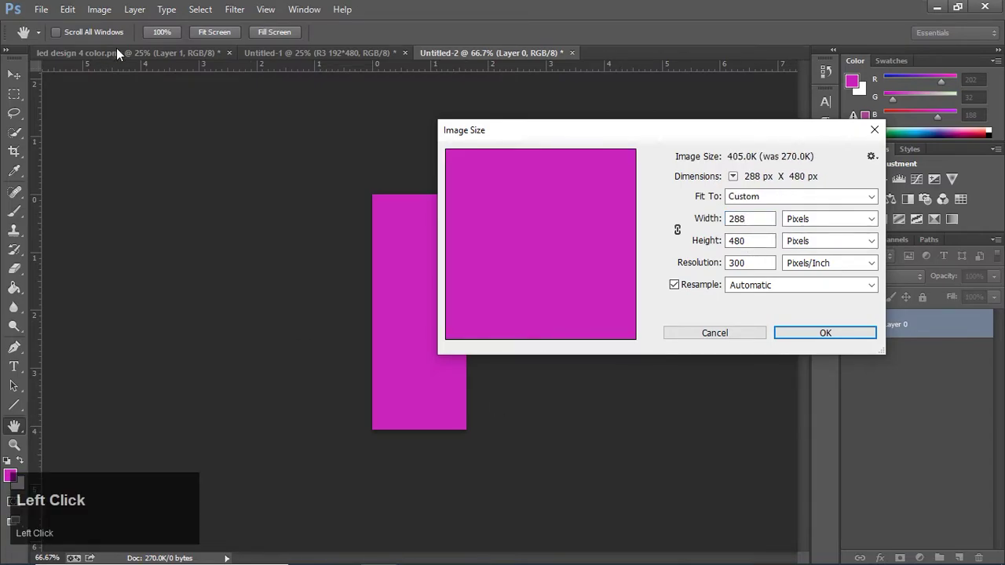
click(751, 241)
text(576)
click(809, 332)
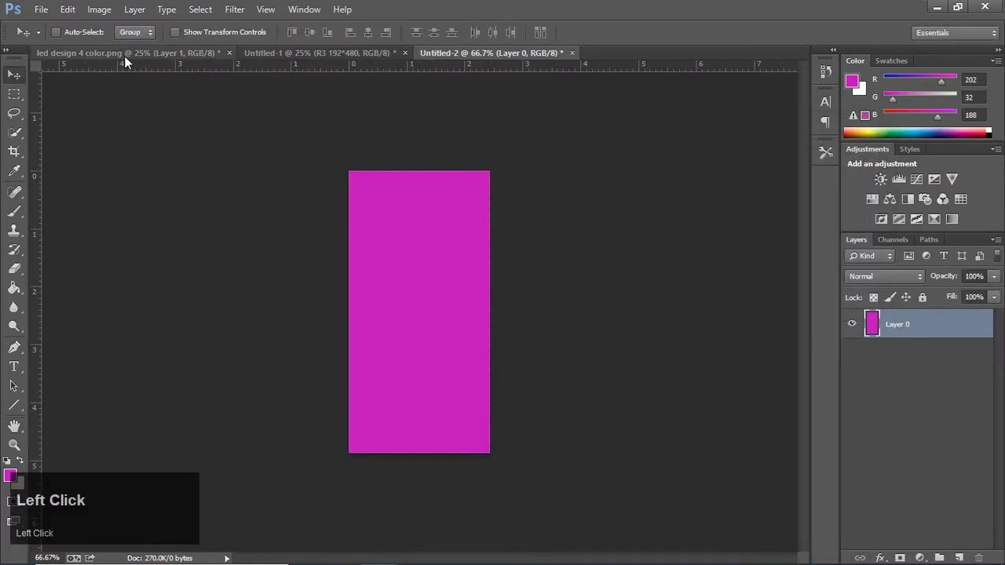
- Check the led design 4 color.png reference, then open the image size settings of Untitled-2
click(124, 54)
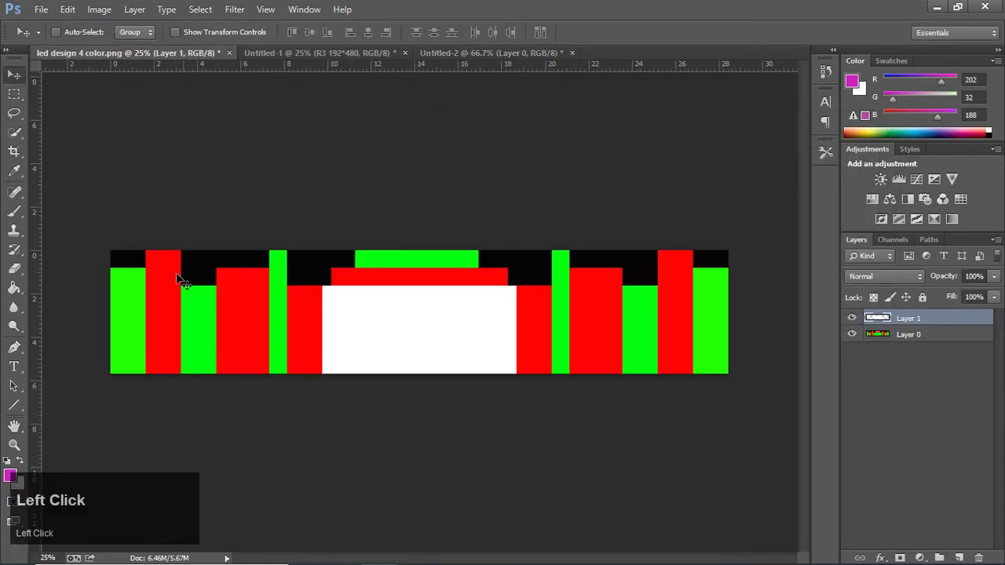
click(397, 53)
click(479, 53)
click(99, 9)
click(118, 115)
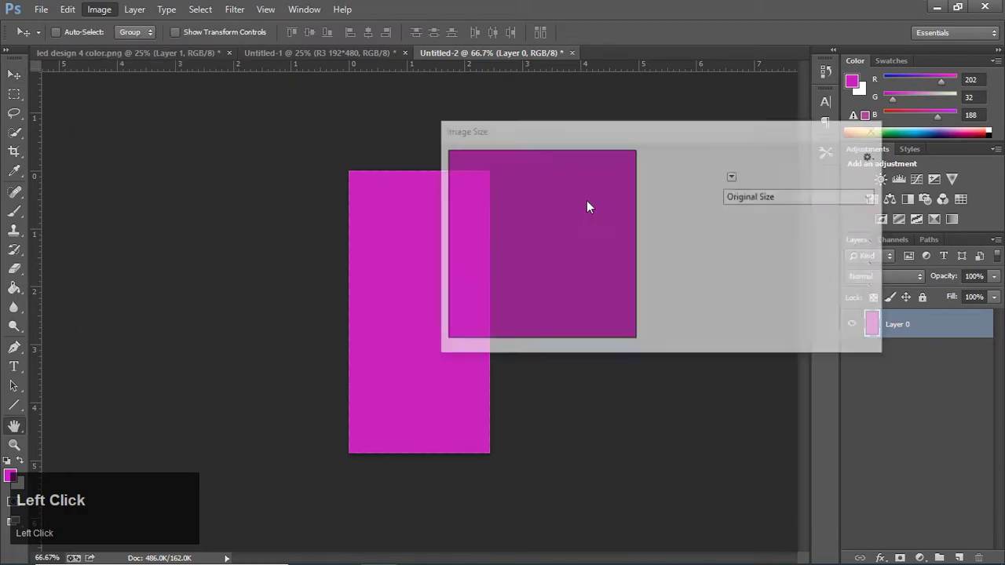
- Calculate the height of six 96-pixel panels as 6 × 96 in Calculator, then close the image size settings
key(alt+Tab)
click(185, 342)
click(243, 305)
click(185, 304)
click(185, 343)
click(242, 416)
click(189, 80)
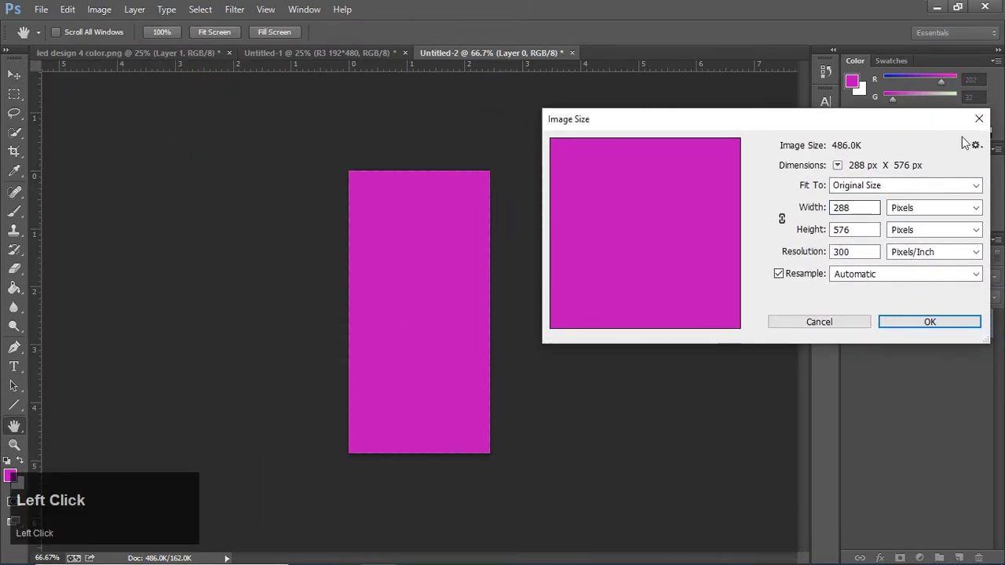
click(979, 118)
- Set the foreground colour to blue (R 32, G 60, B 202) and fill the Untitled-2 panel with it
key(v)
click(9, 475)
click(814, 251)
key(Return)
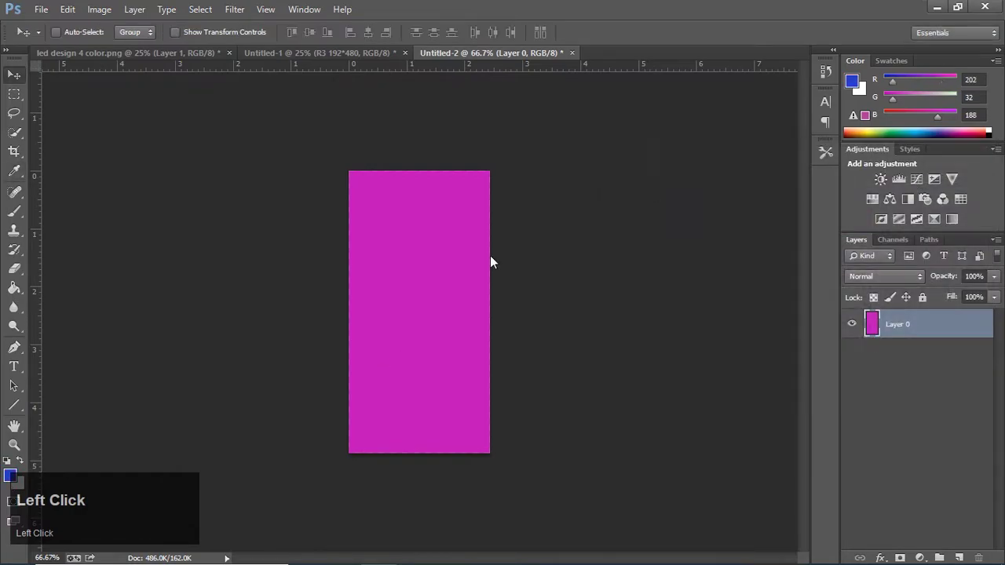
key(g)
click(434, 287)
- Copy the blue panel into Untitled-1 flush against the left magenta panel and rename its layer "L4 288*576"
key(v)
mouse_move(355, 174)
mouse_down()
mouse_move(200, 43)
mouse_move(291, 302)
mouse_move(236, 266)
mouse_move(235, 277)
mouse_up()
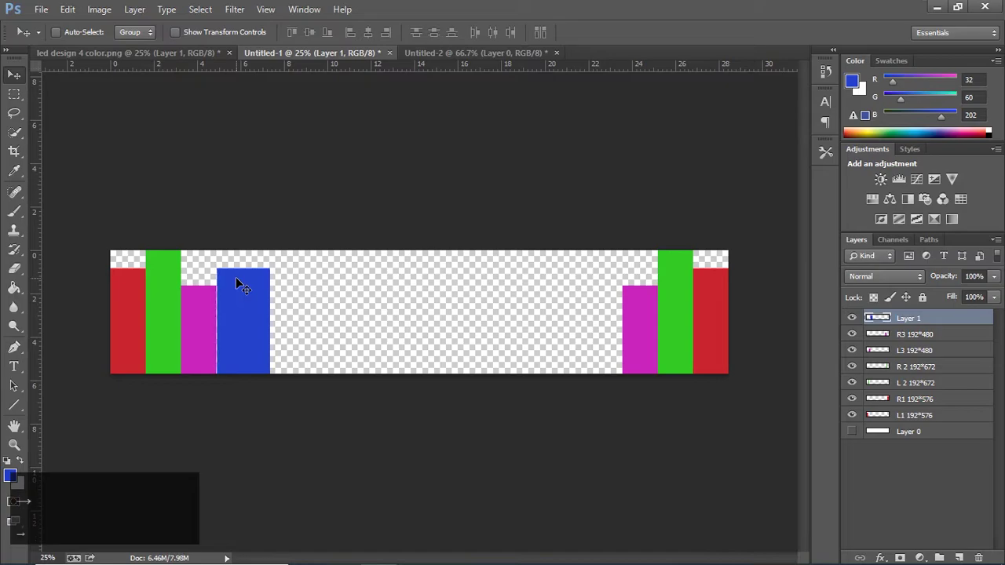
double_click(906, 320)
text(L4 )
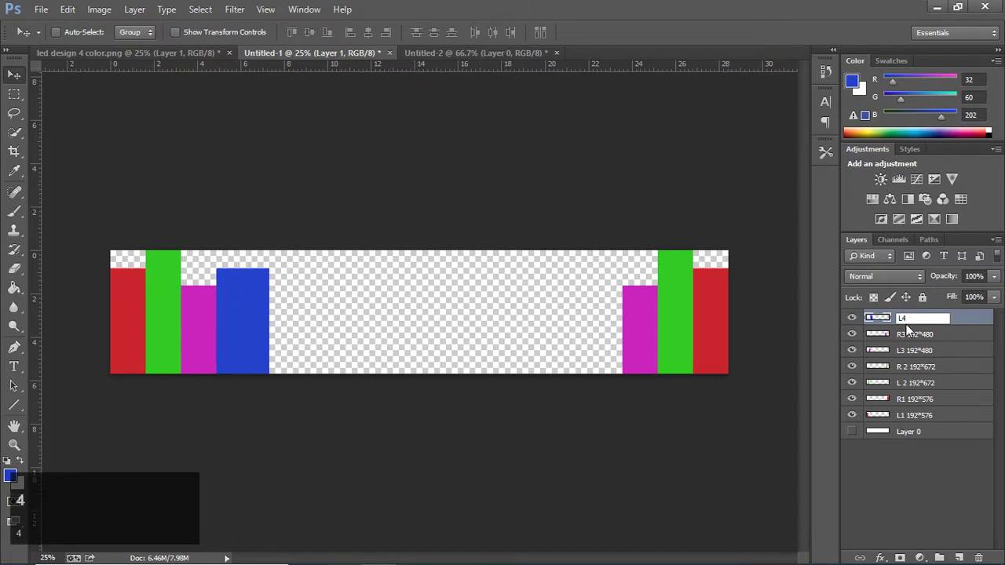
text(288*576)
- Check the image size of the blue panel in Untitled-2
click(460, 55)
click(135, 9)
mouse_move(155, 199)
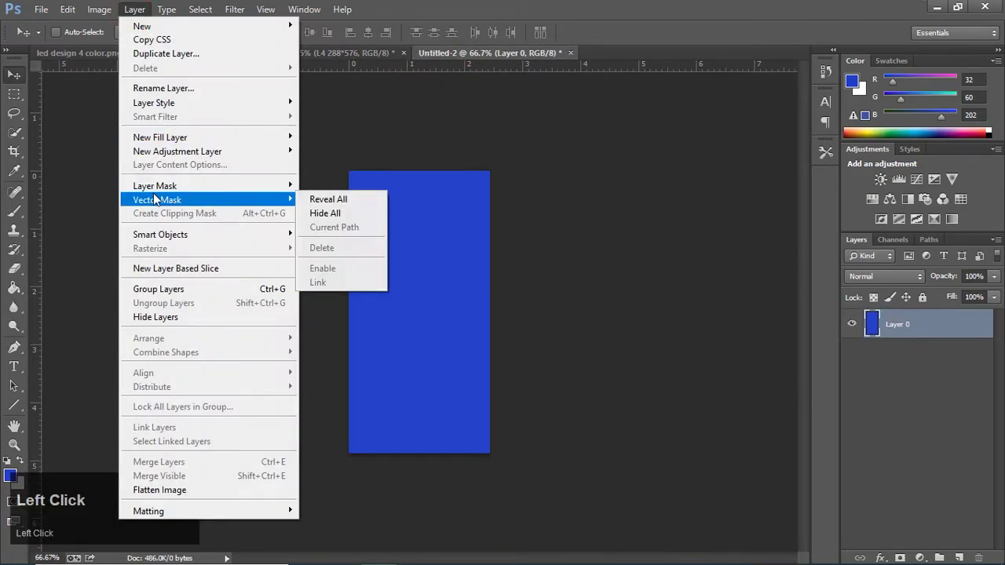
click(110, 112)
click(979, 113)
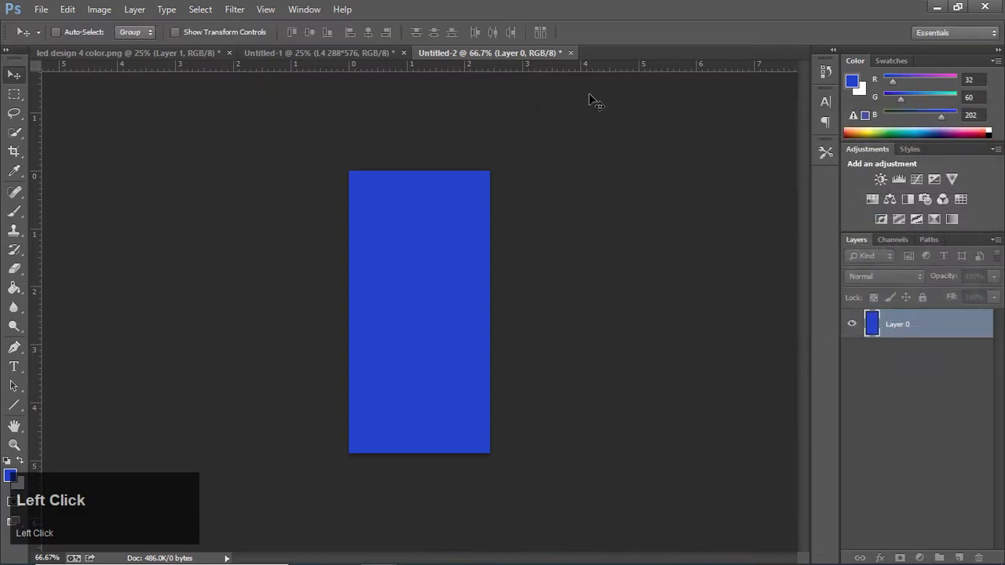
- Duplicate the blue panel layer as "R4 288*576" and move the copy flush against the inner edge of the right magenta panel
click(354, 53)
click(254, 313)
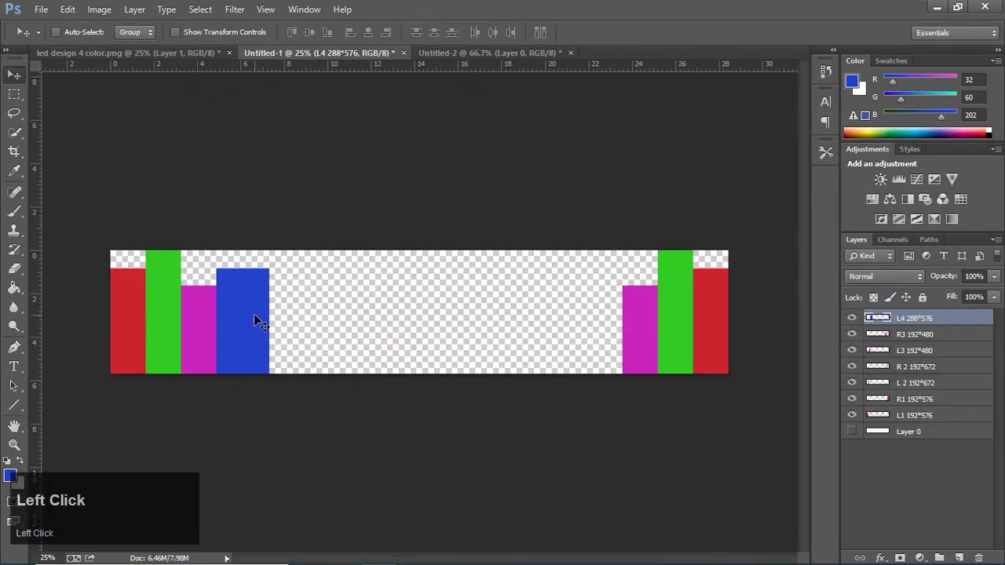
right_click(253, 320)
right_click(902, 318)
click(796, 171)
click(512, 184)
key(BackSpace)
key(BackSpace)
key(BackSpace)
key(BackSpace)
key(BackSpace)
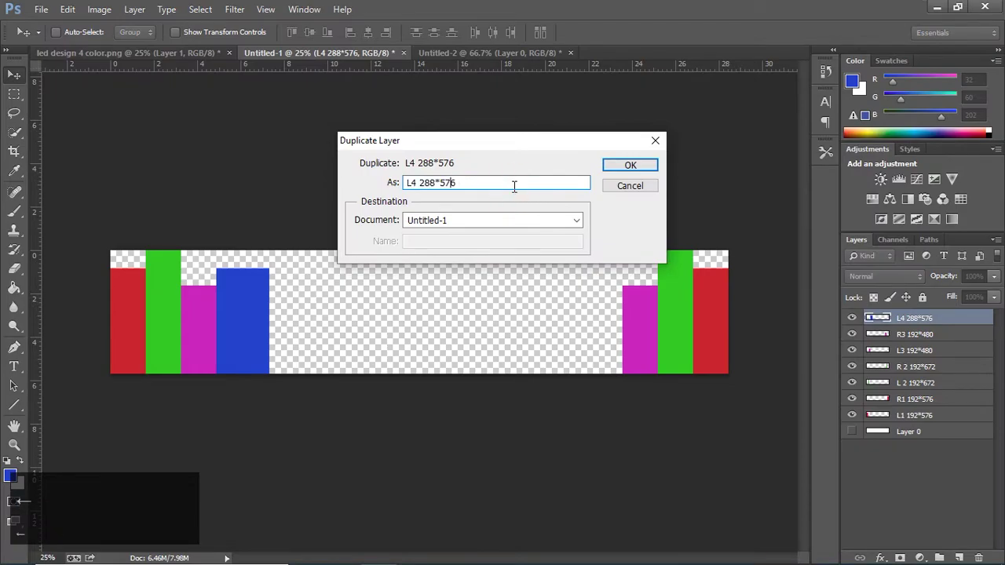
key(BackSpace)
text(R)
click(631, 164)
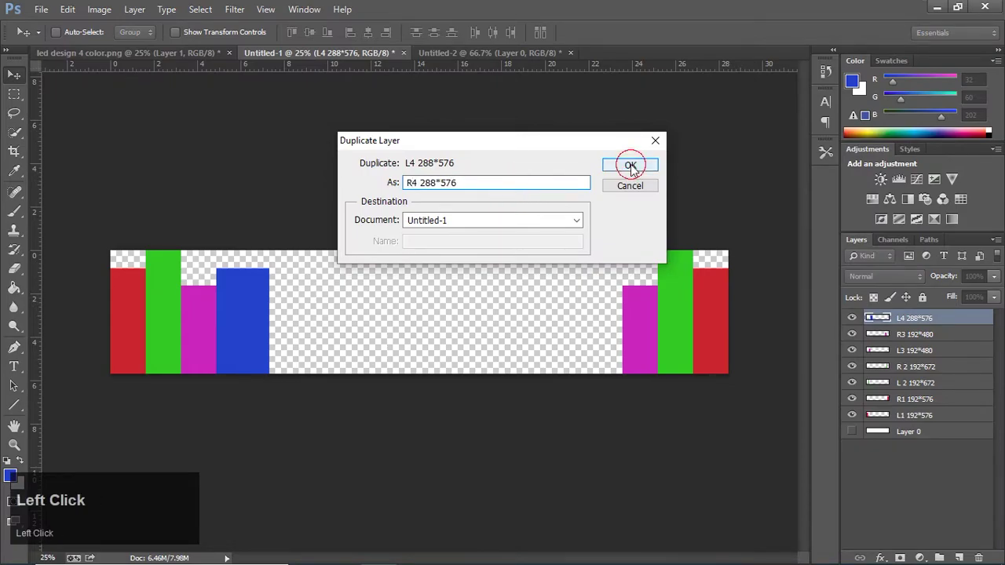
drag(313, 323, 601, 322)
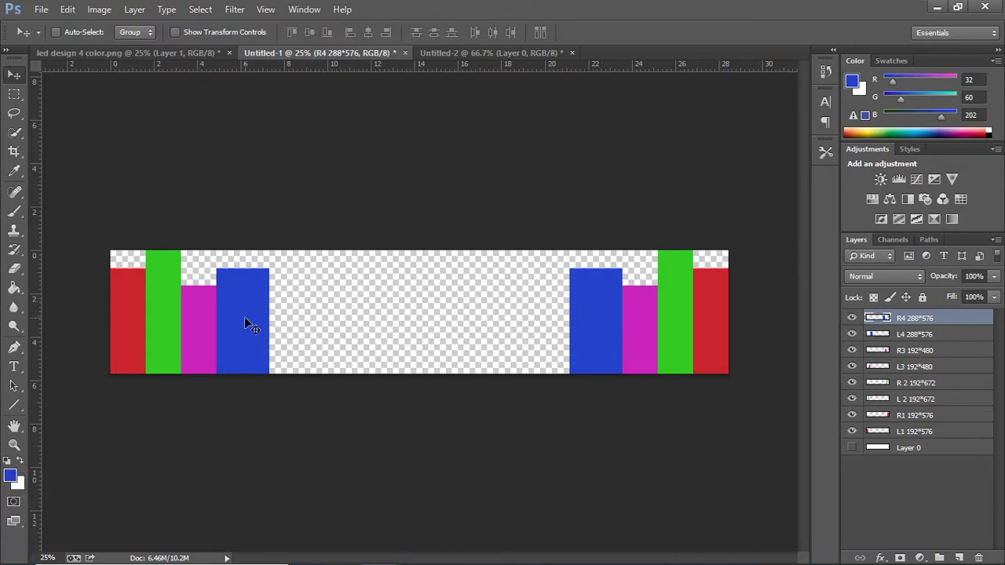
- Check the led design 4 color.png reference, then resize the blue Untitled-2 panel to 96 × 672 pixels
click(143, 52)
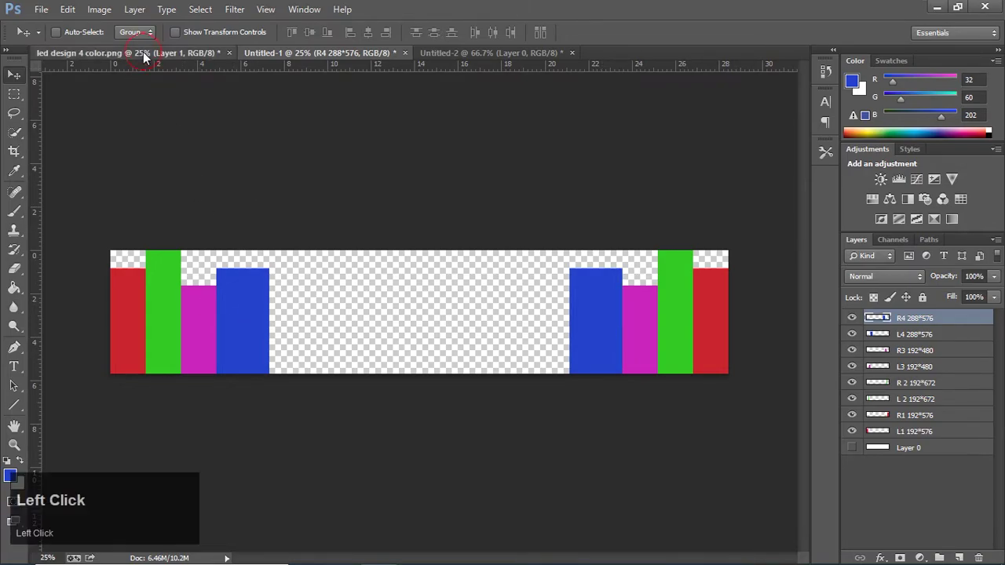
click(261, 54)
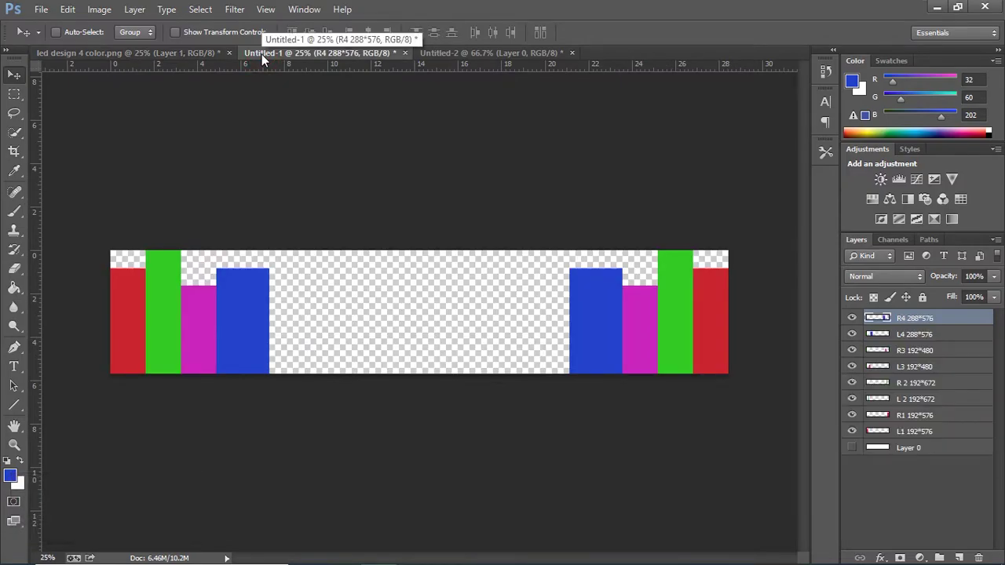
click(567, 150)
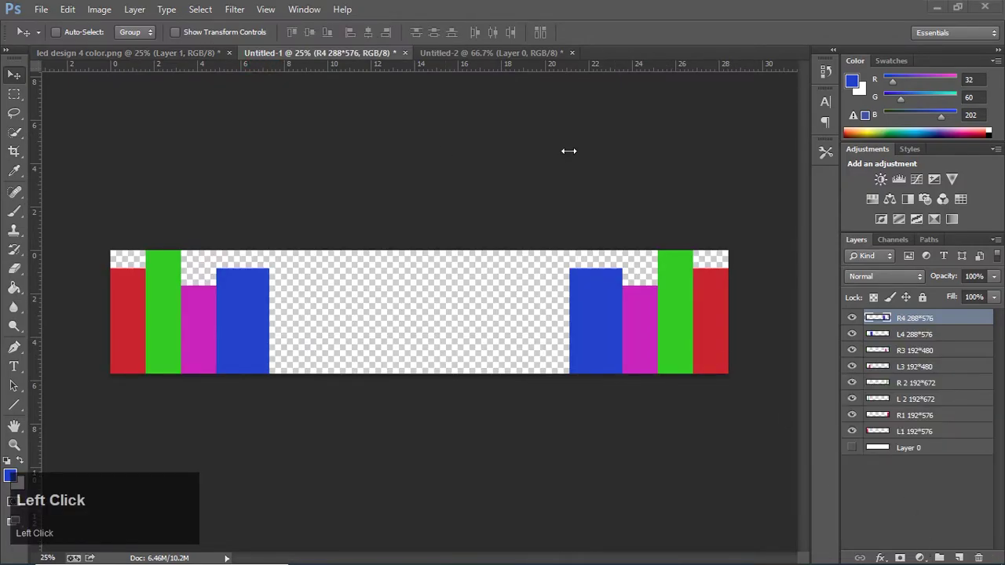
click(421, 51)
click(99, 10)
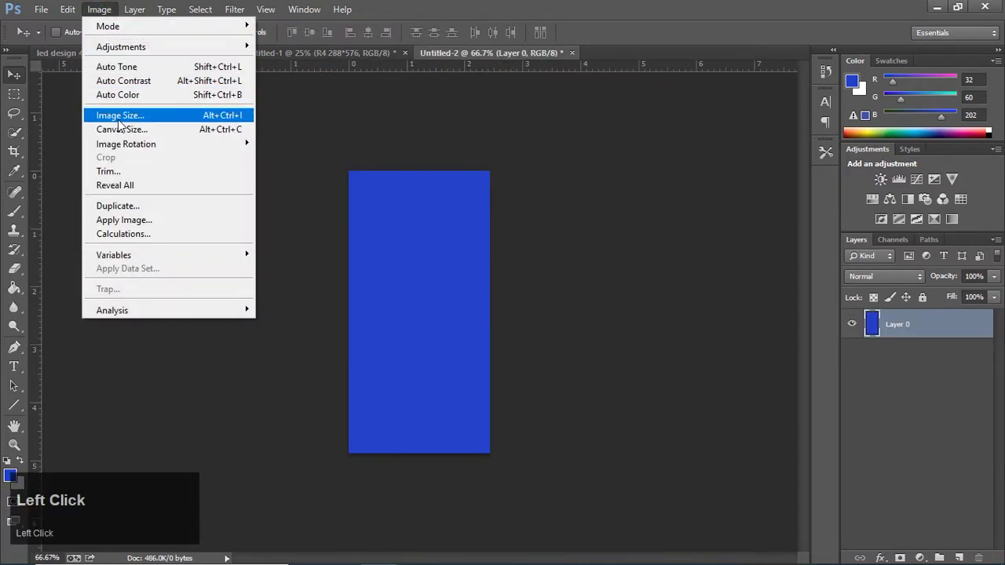
click(118, 112)
text(96)
click(852, 229)
text(96)
click(853, 230)
text(672)
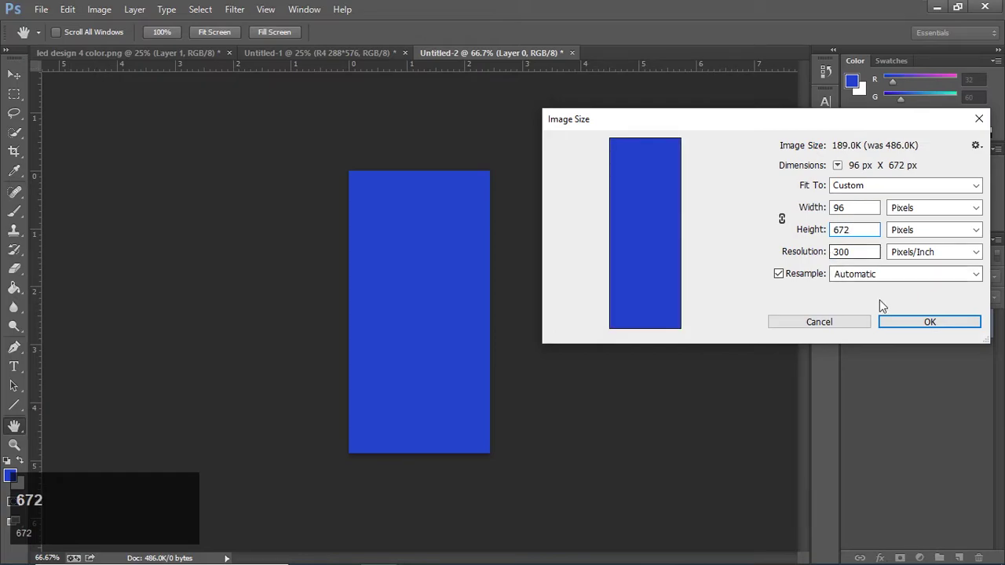
click(929, 322)
- Set the foreground colour to turquoise (R 32, G 202, B 176) and fill the narrow Untitled-2 panel with it
click(11, 474)
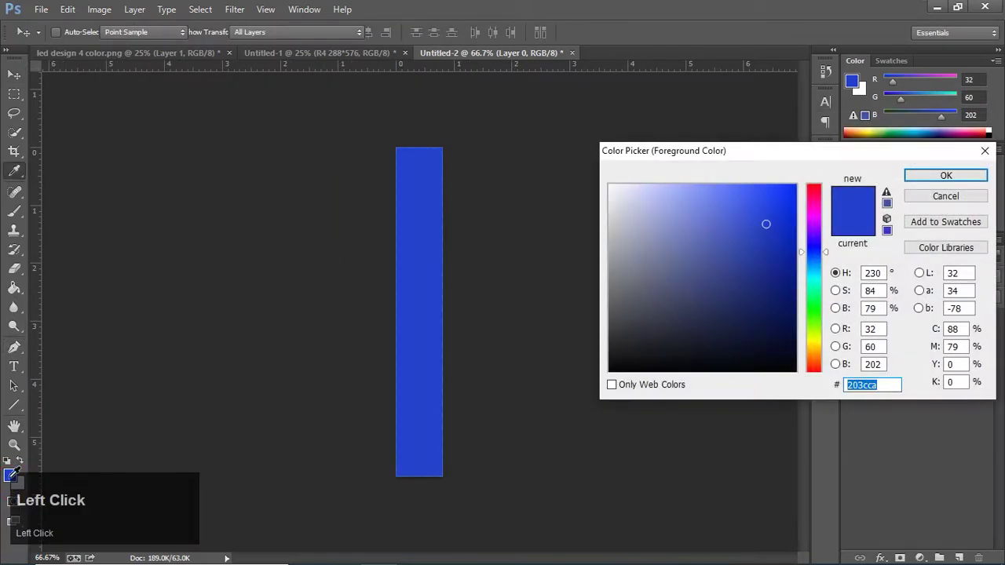
click(813, 279)
click(920, 175)
key(g)
click(416, 172)
- Copy the turquoise panel into Untitled-1 flush against the left blue panel and rename its layer "L5 96*672"
key(v)
mouse_move(410, 172)
mouse_down()
mouse_move(243, 119)
mouse_move(268, 54)
mouse_move(317, 275)
mouse_move(282, 260)
mouse_up()
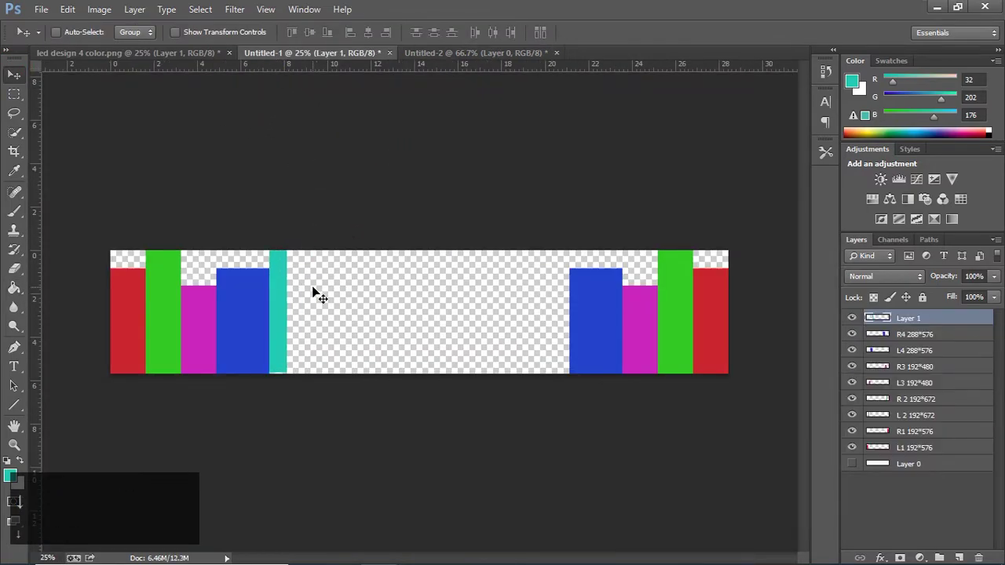
double_click(909, 318)
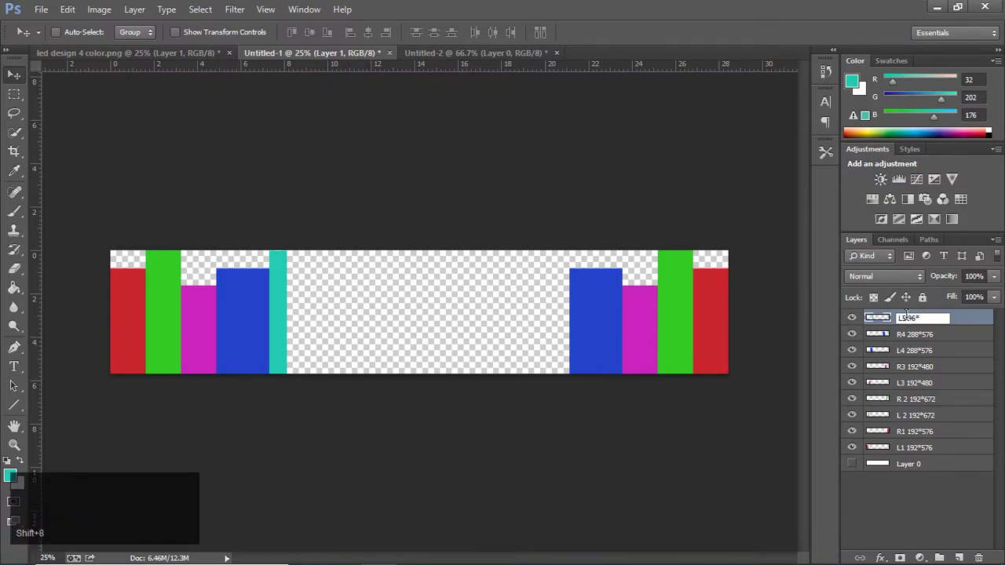
click(418, 322)
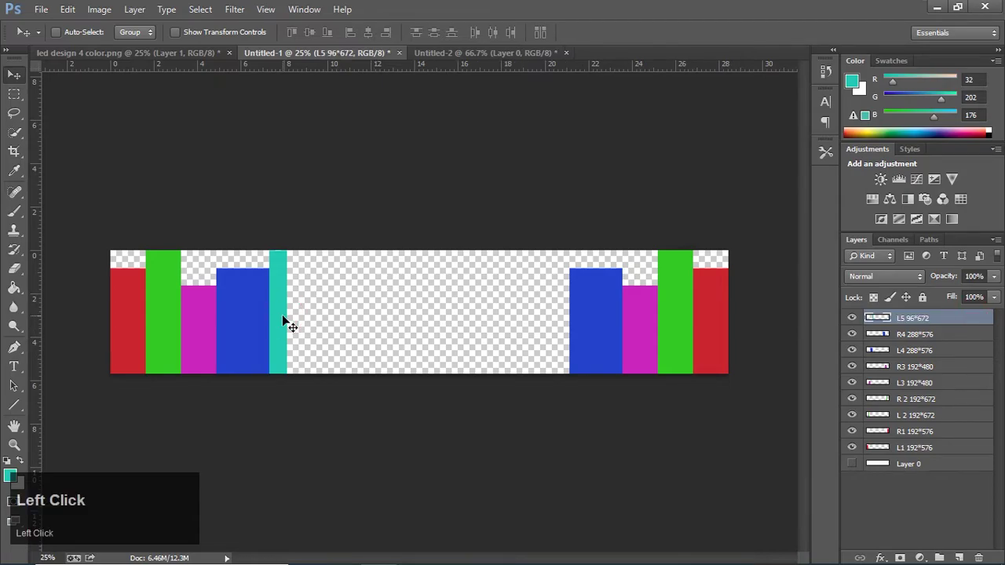
- Duplicate the turquoise panel layer as "R5 96*672" and move the copy flush against the inner edge of the right blue panel
right_click(918, 318)
click(746, 171)
drag(502, 182, 451, 183)
key(BackSpace)
key(Home)
key(Right)
key(BackSpace)
text(R)
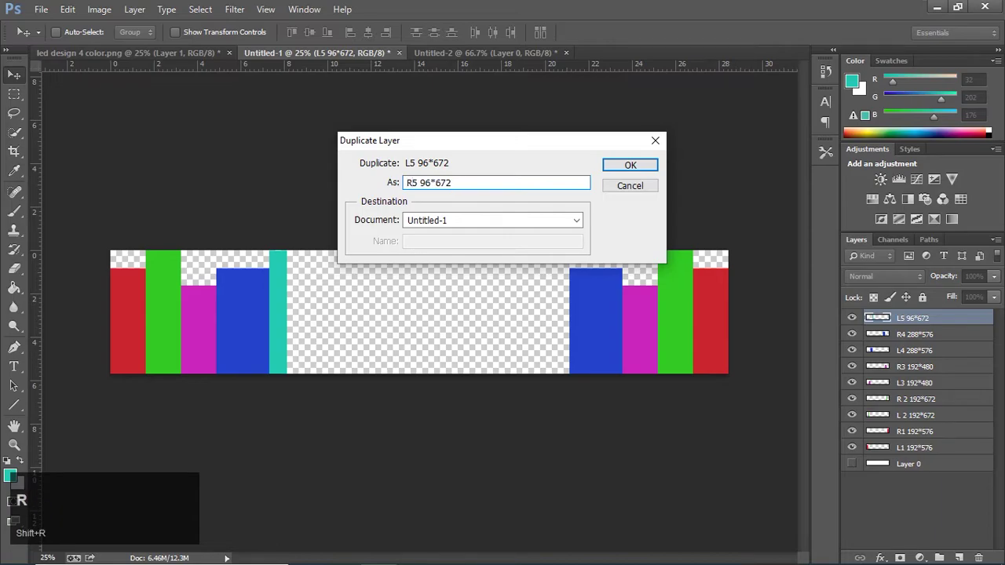
click(630, 164)
drag(278, 288, 555, 283)
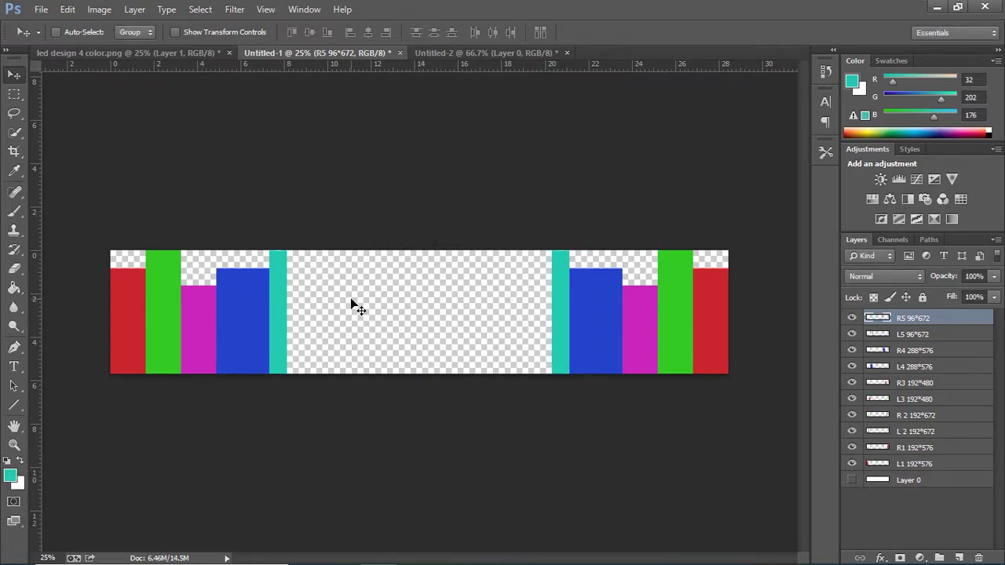
- Select the left magenta panel's layer and duplicate it as "L6 192*480"
right_click(199, 325)
click(208, 333)
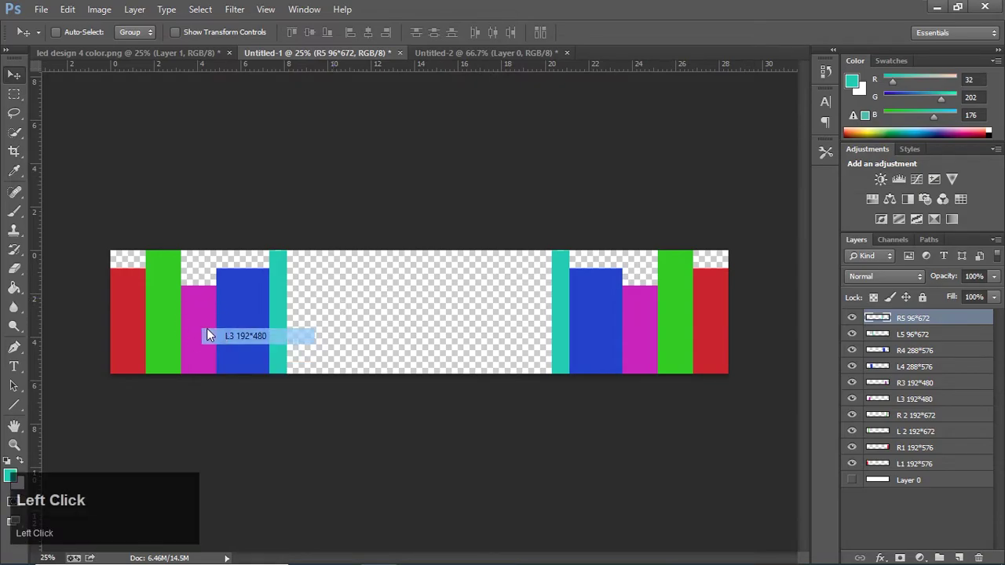
right_click(906, 400)
click(737, 163)
click(492, 182)
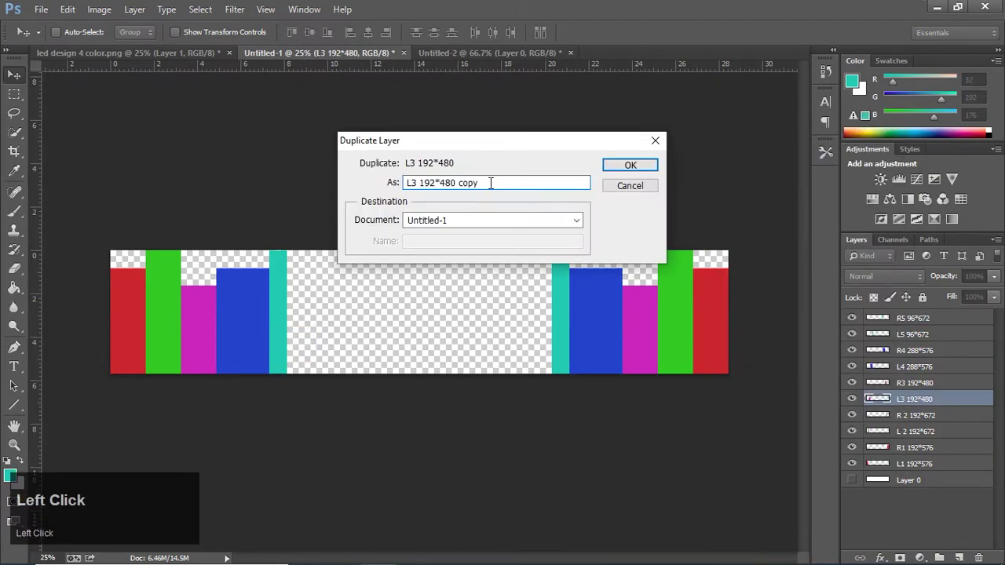
key(BackSpace)
key(BackSpace)
key(BackSpace)
key(BackSpace)
key(BackSpace)
click(412, 183)
key(BackSpace)
text(6)
click(630, 164)
- Bring the L6 192*480 layer to the top of the stack and place its panel flush against the left turquoise panel's inner edge
drag(915, 400, 911, 314)
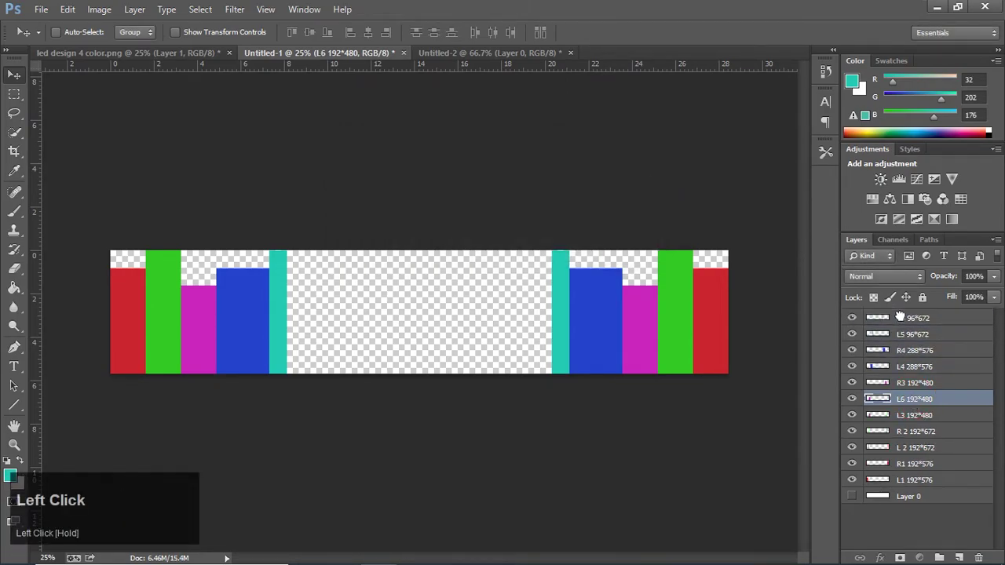
drag(211, 322, 311, 320)
- Duplicate the L6 192*480 layer as "R6 192*480" and move the copy flush against the inner edge of the right turquoise panel
right_click(883, 318)
click(777, 167)
drag(480, 183, 403, 192)
key(BackSpace)
text(R6 192*480)
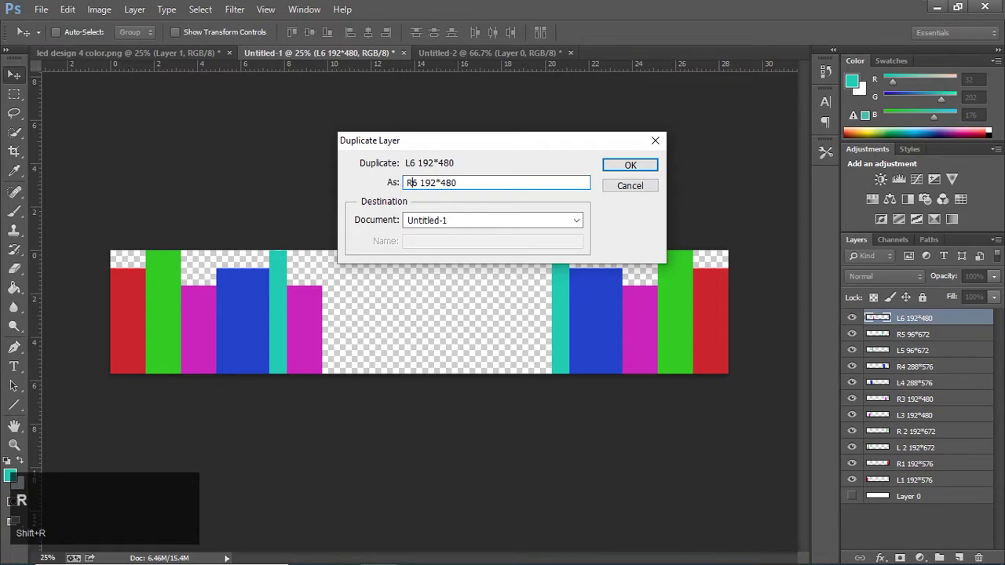
click(623, 167)
drag(296, 337, 523, 333)
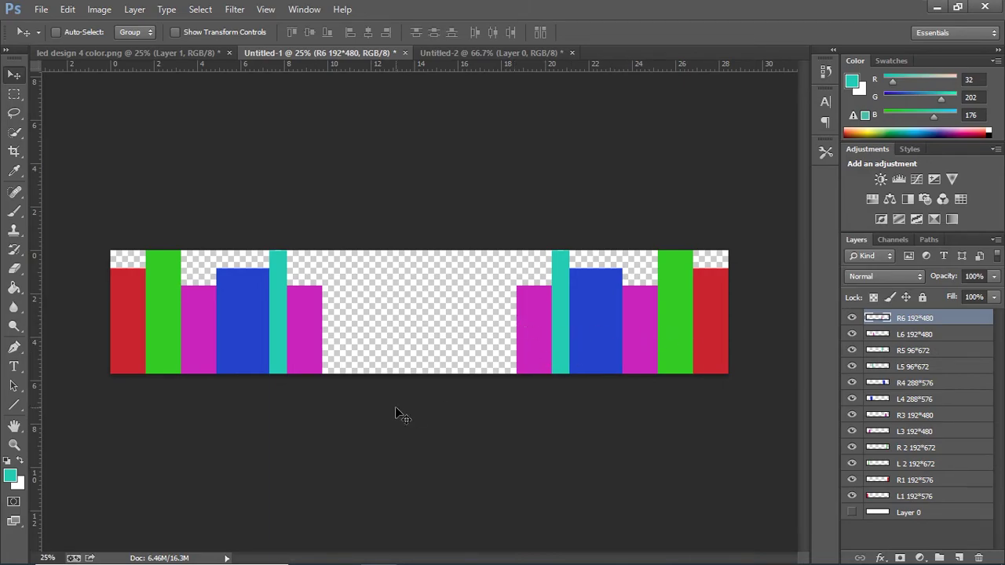
- Open the image size settings of Untitled-2 and calculate the width of eleven 96-pixel panels as 11 × 96 in Calculator
click(475, 53)
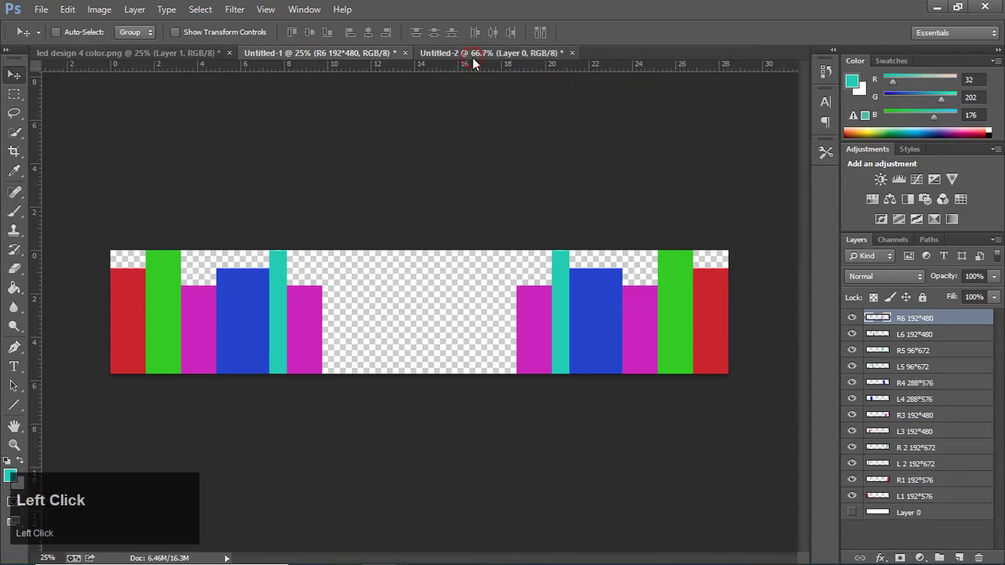
click(98, 9)
click(117, 117)
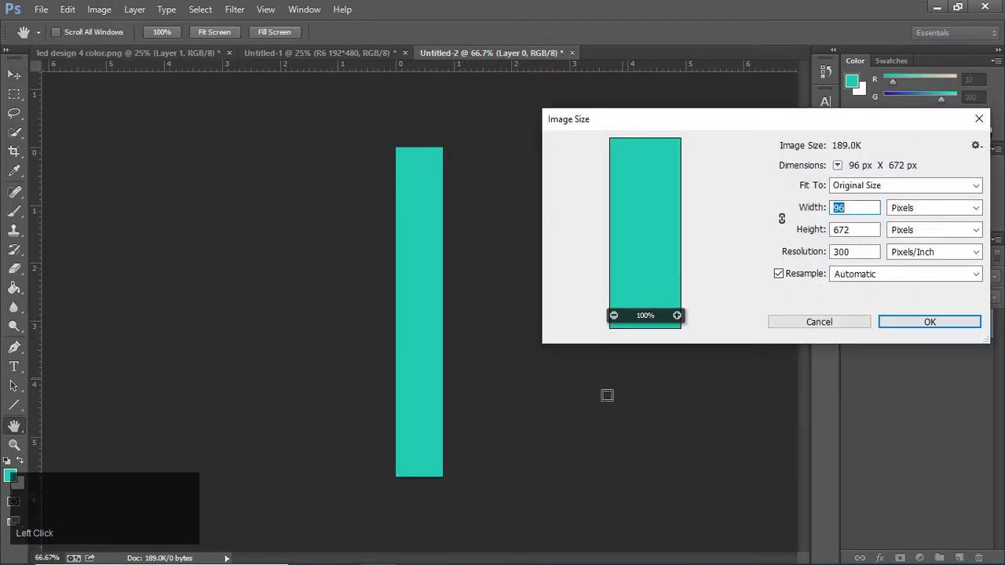
click(439, 564)
click(185, 230)
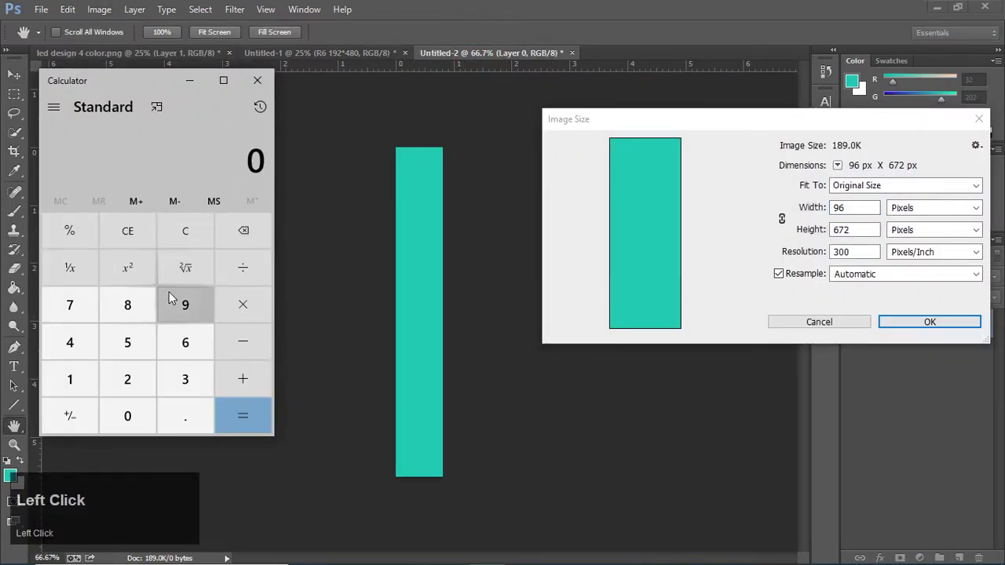
double_click(70, 379)
click(242, 304)
click(185, 304)
click(185, 342)
click(239, 416)
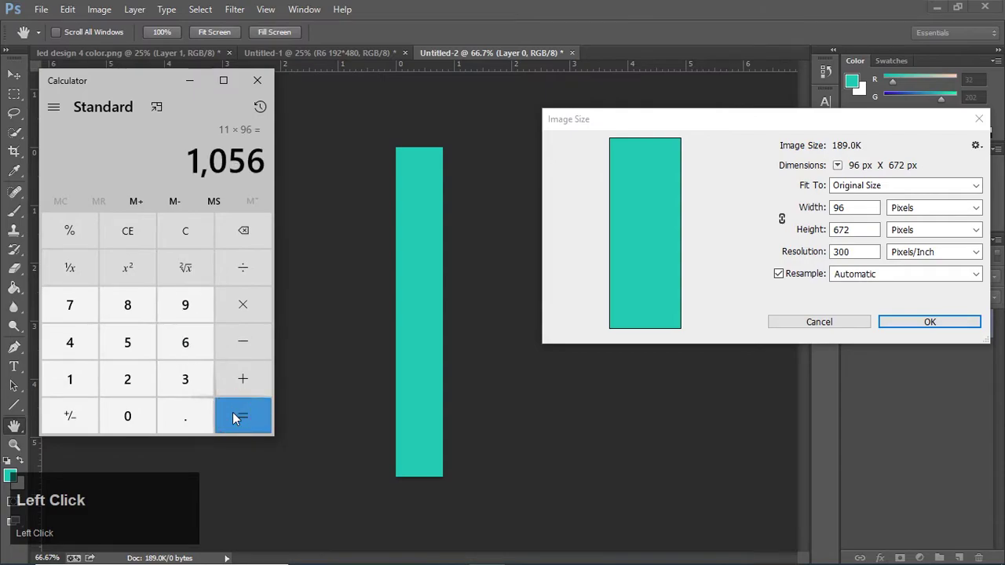
- Calculate the height of five 96-pixel panels as 5 × 96 in Calculator
click(186, 230)
text(5)
click(243, 305)
text(96)
click(233, 413)
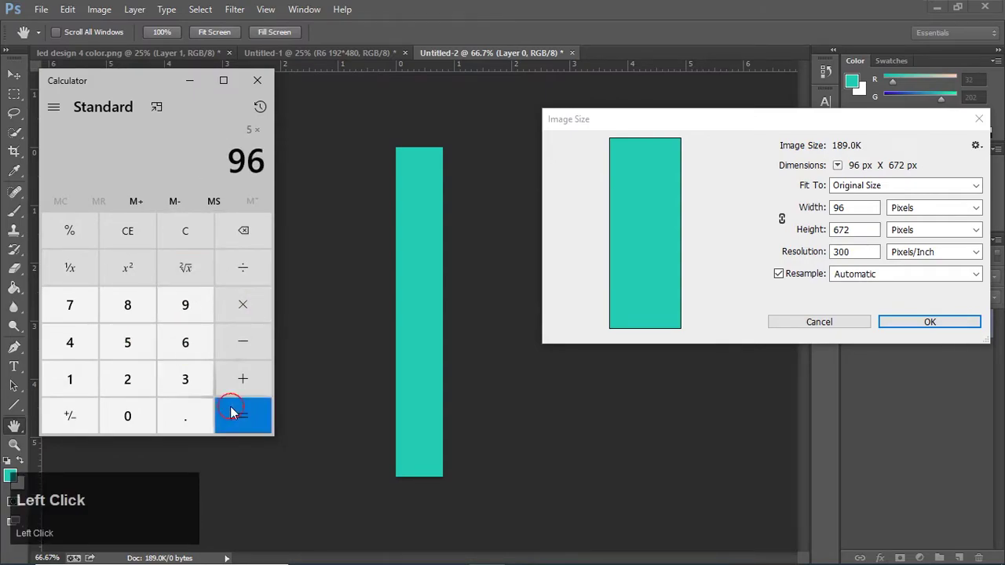
- Resize the Untitled-2 image to 1056 pixels wide by 576 pixels high
click(536, 143)
text(1056)
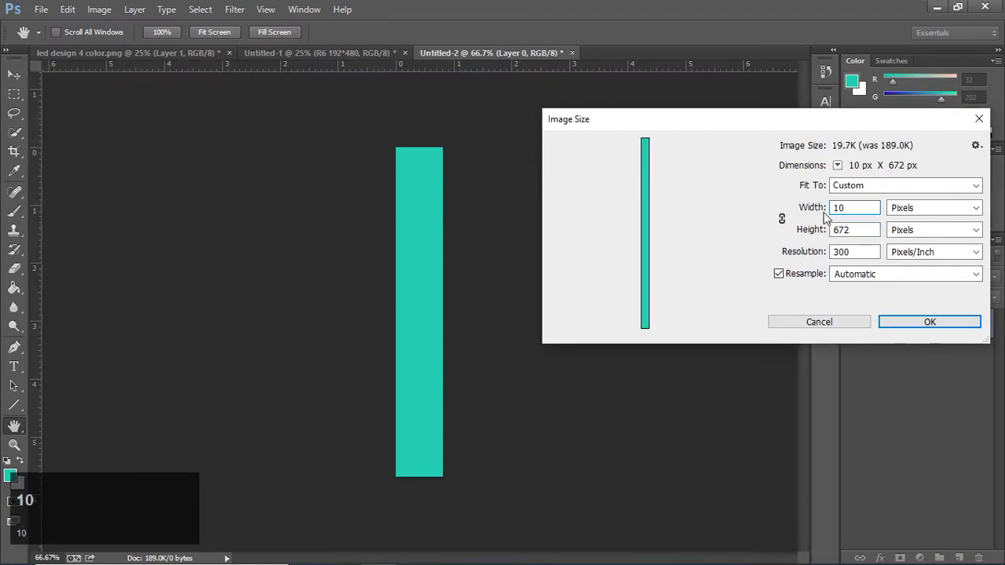
click(854, 229)
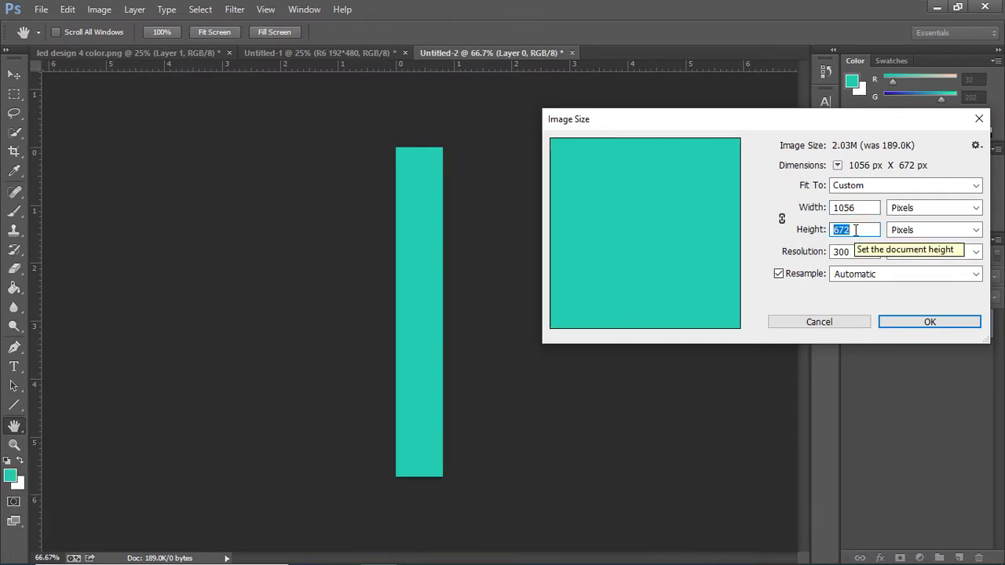
text(576)
click(929, 322)
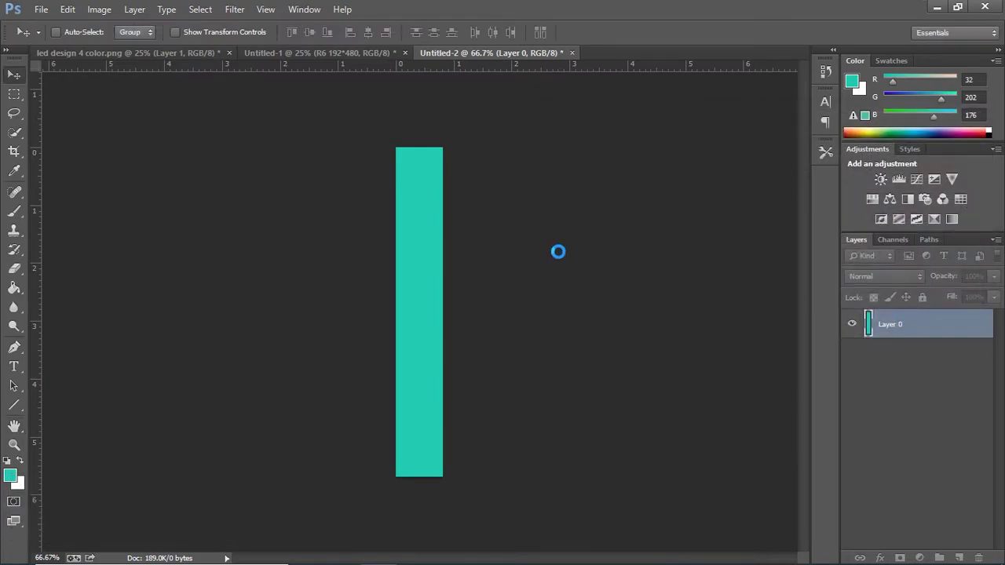
- Set the foreground colour to yellow-green with RGB values 196, 202, 32
click(10, 475)
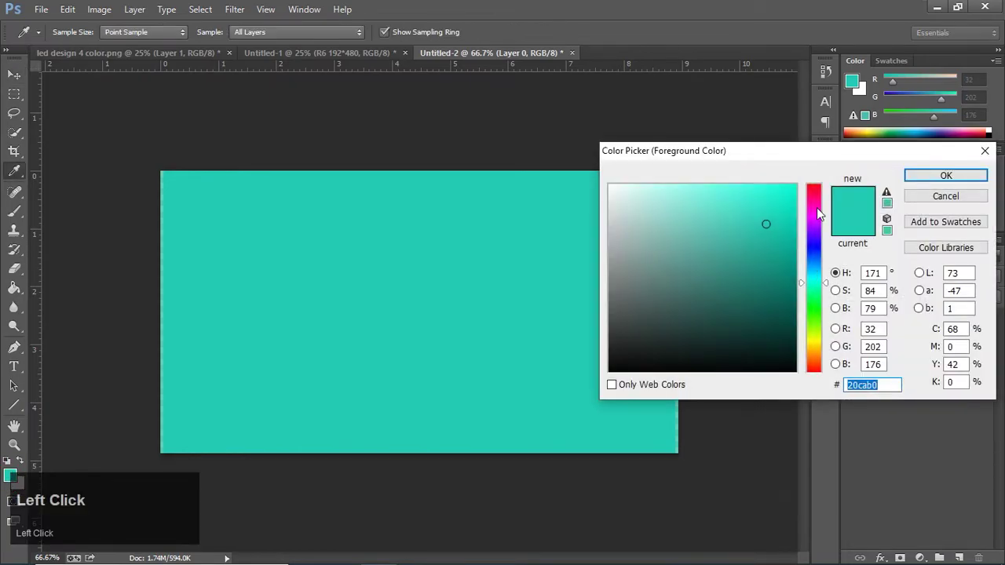
click(816, 207)
click(815, 339)
click(946, 175)
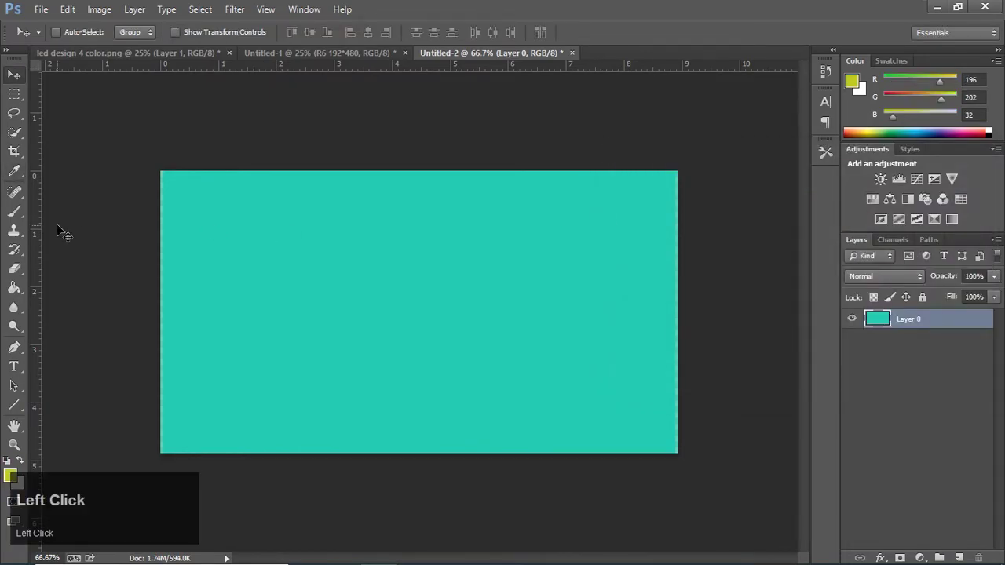
- Fill the Untitled-2 canvas with the yellow-green foreground colour and move the block into Untitled-1 between the two inner magenta panels
click(13, 288)
click(213, 292)
key(v)
mouse_move(180, 193)
mouse_down()
mouse_move(237, 116)
mouse_move(314, 276)
mouse_move(365, 311)
mouse_move(363, 277)
mouse_up()
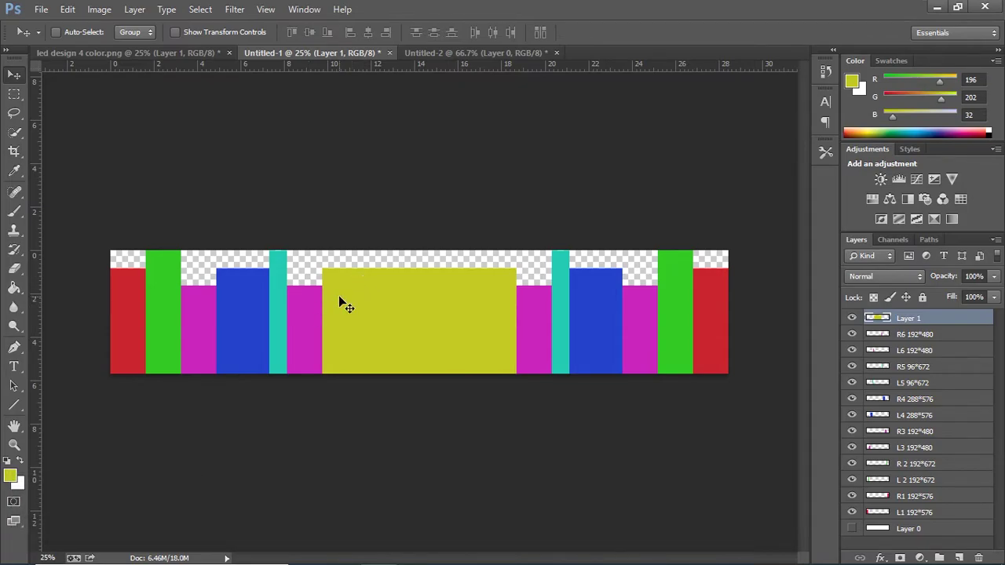
- Check the Untitled-2 image dimensions against the size in the R6 192*480 layer name in Untitled-1
click(425, 55)
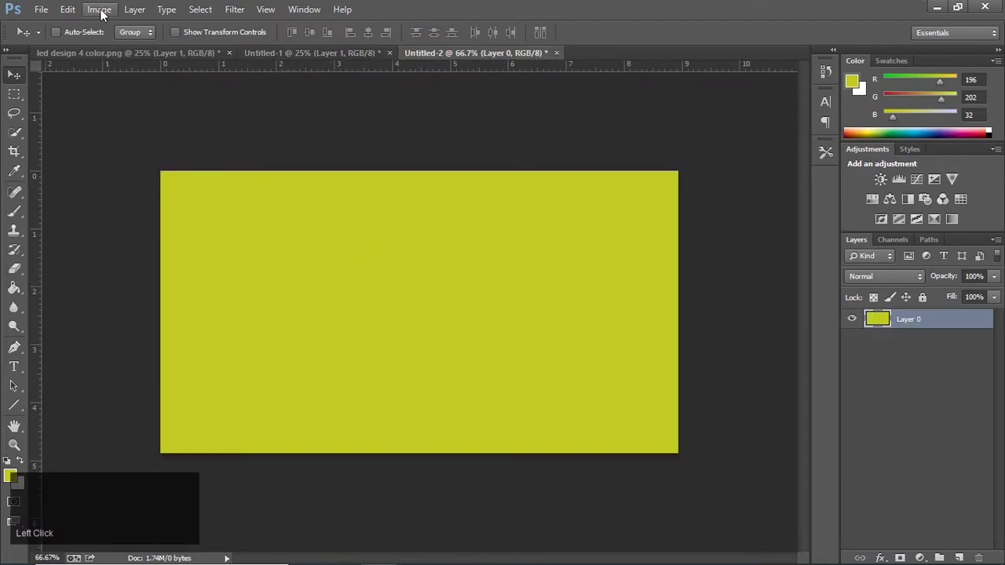
click(100, 10)
click(117, 118)
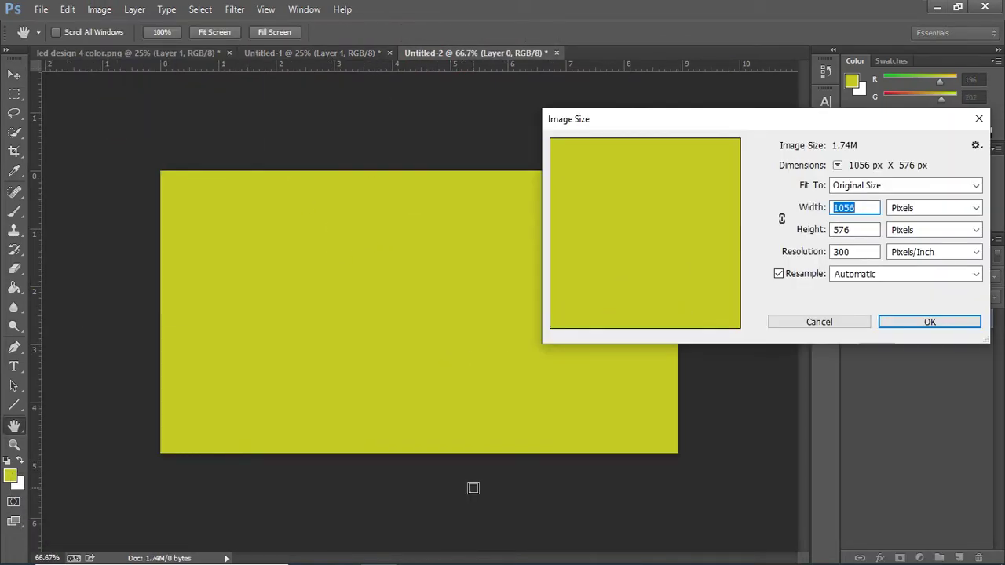
click(908, 171)
click(979, 119)
click(314, 52)
right_click(539, 336)
click(898, 335)
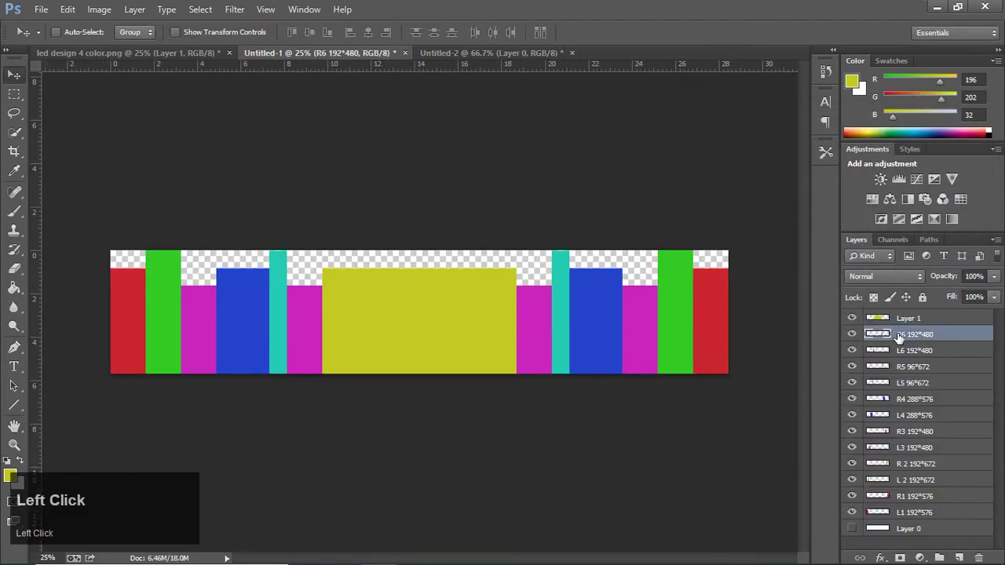
- Set the Untitled-2 image height to 480 pixels, keeping the width at 1056
click(449, 55)
click(100, 10)
click(134, 124)
drag(871, 229, 834, 229)
text(480)
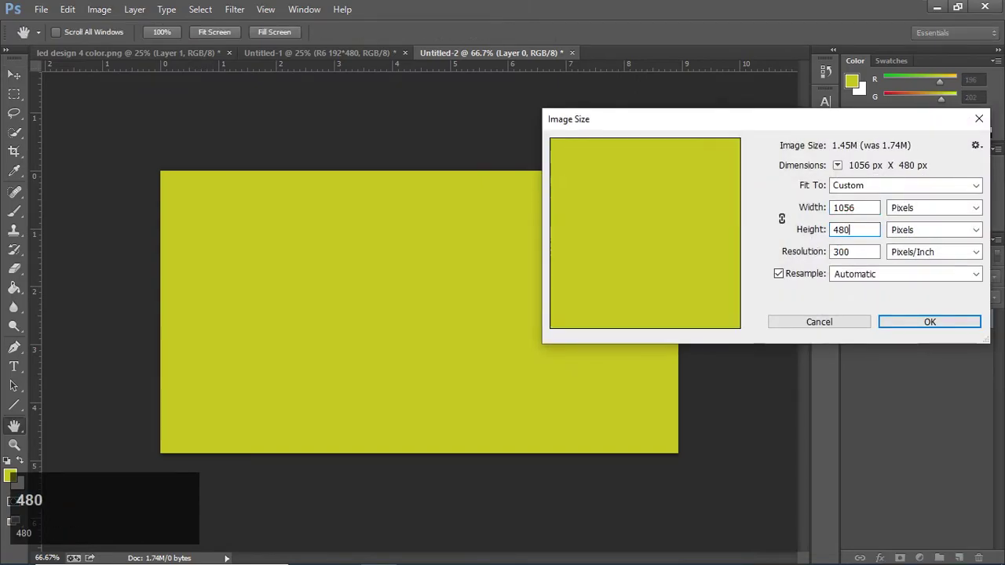
click(930, 321)
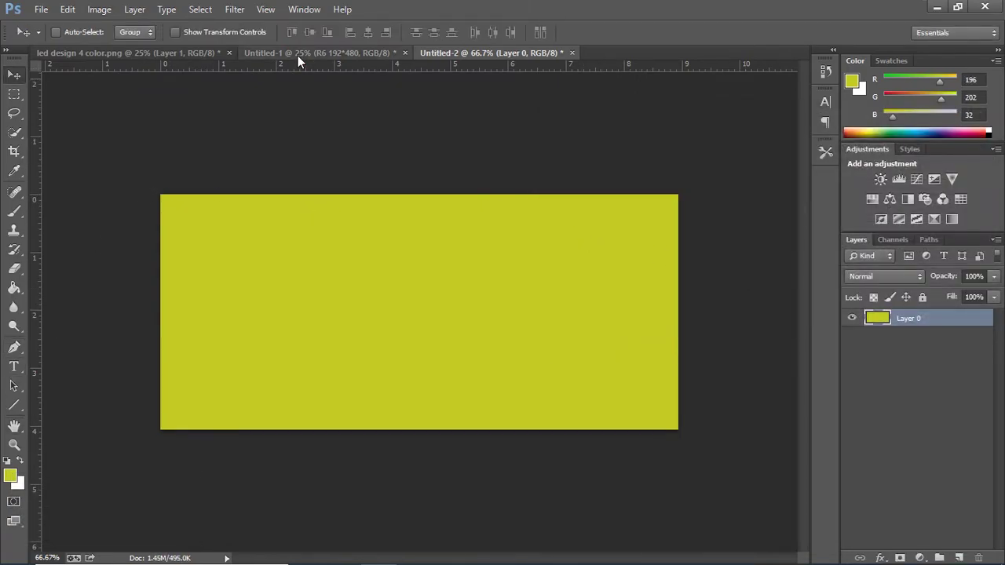
- Delete the too-tall yellow block's layer in Untitled-1 and replace it with the resized block from Untitled-2, between the inner magenta panels
click(297, 56)
click(908, 318)
right_click(907, 320)
click(751, 179)
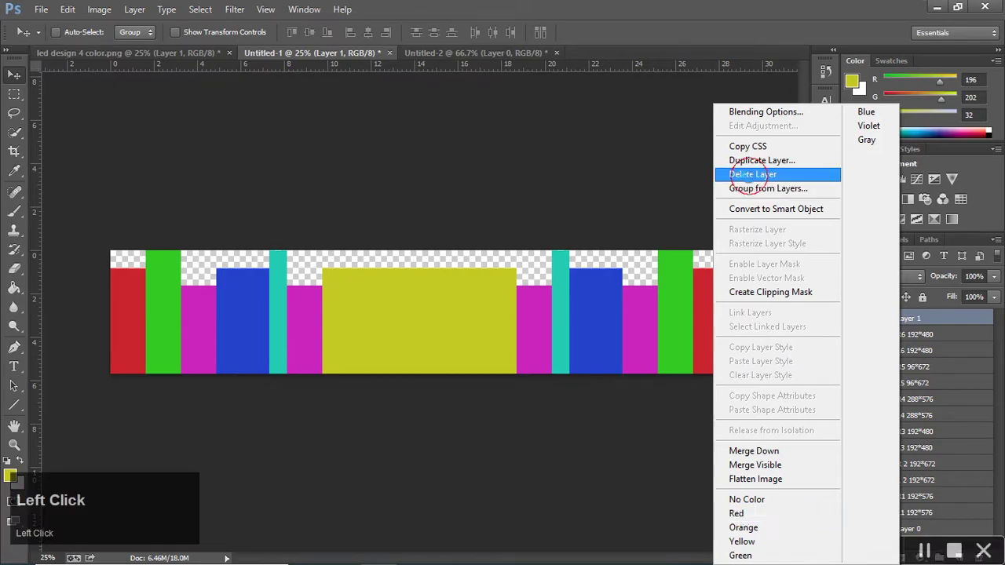
click(459, 230)
click(480, 53)
drag(352, 231, 402, 305)
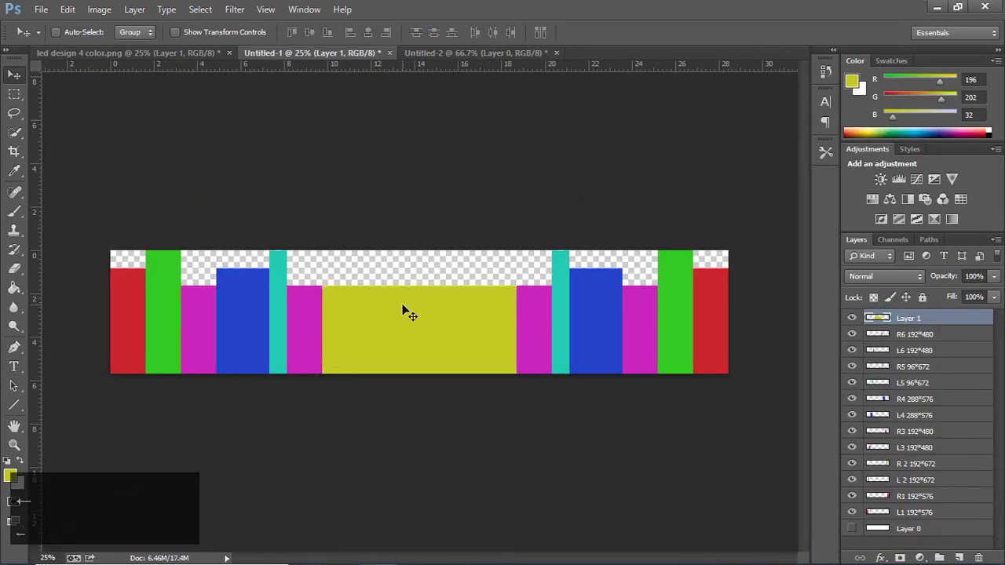
- Name the yellow block's layer "Ce" and open the On-Screen Keyboard clear of the layer list
double_click(909, 319)
text(Ce)
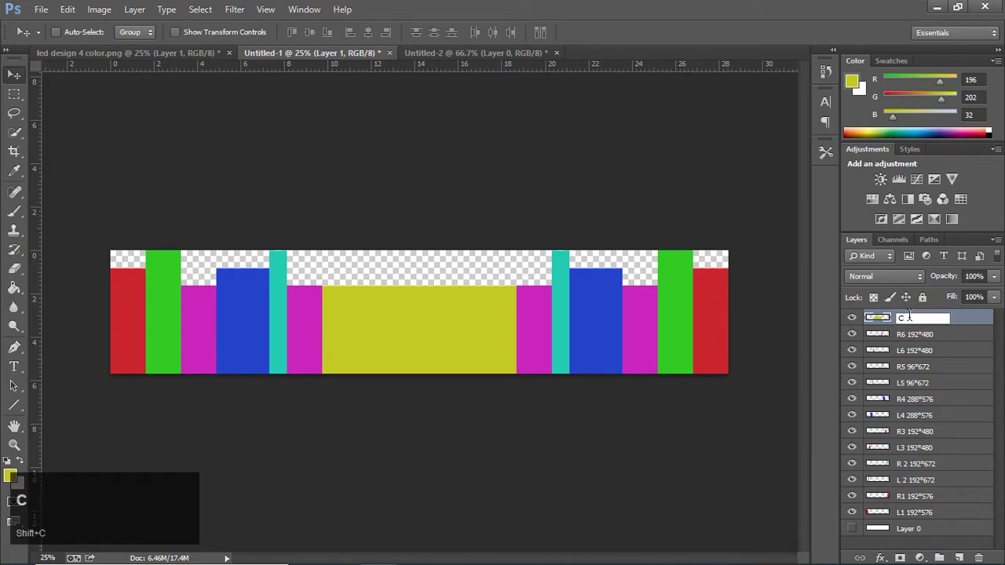
click(415, 562)
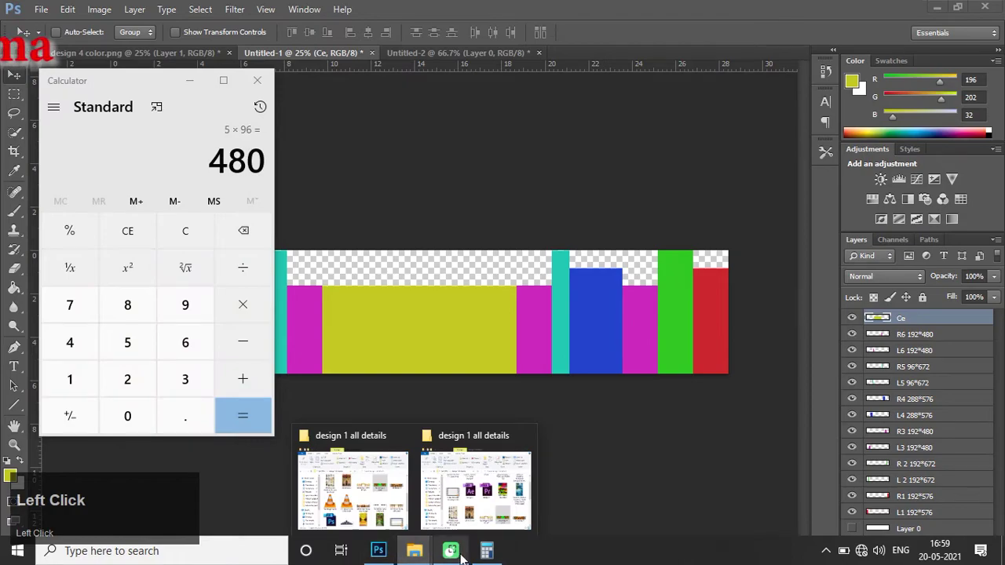
click(206, 553)
text(osk)
key(Return)
click(272, 133)
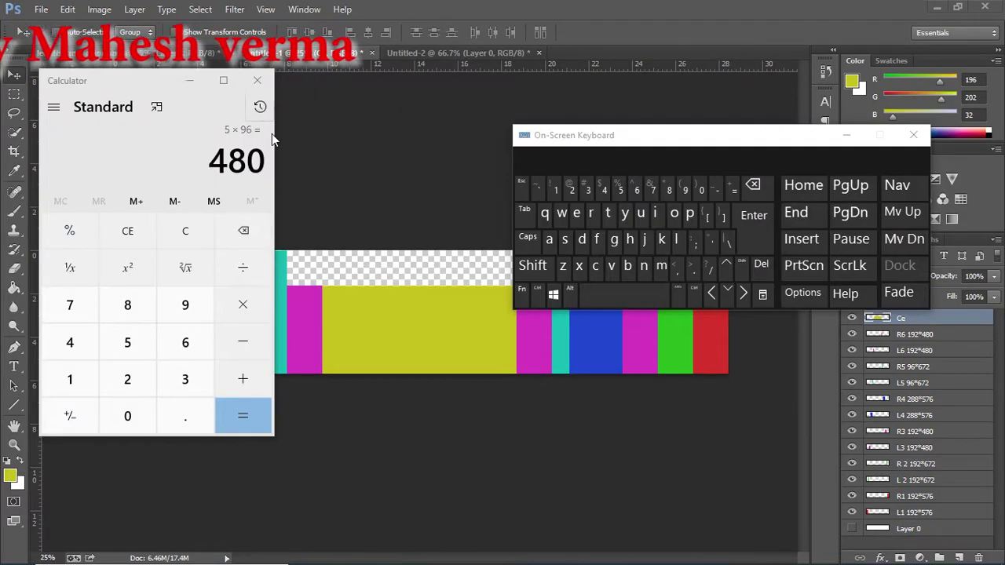
right_click(901, 318)
drag(742, 137, 370, 135)
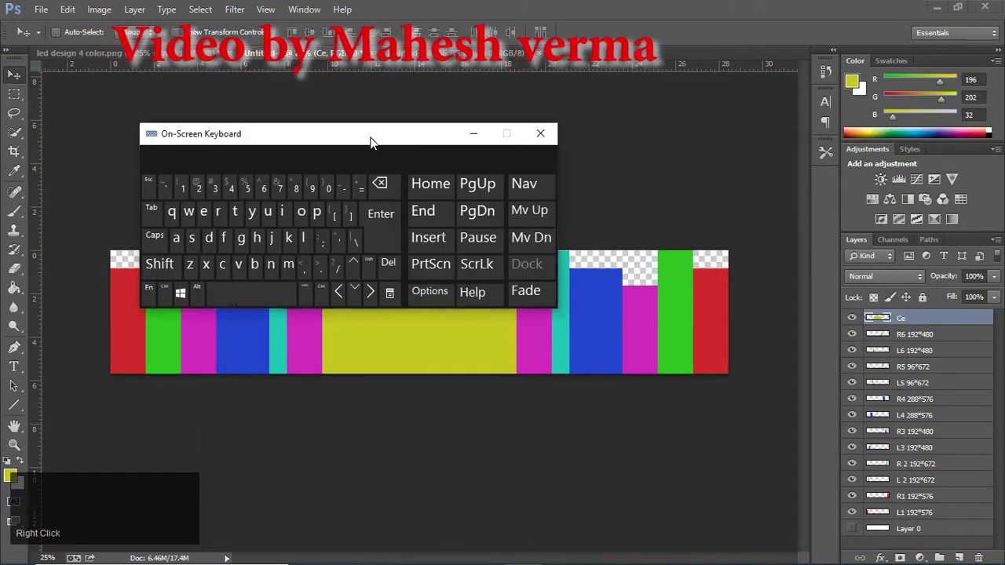
- Complete the yellow block's layer name as "Center" and close the On-Screen Keyboard
double_click(903, 318)
click(271, 265)
click(235, 211)
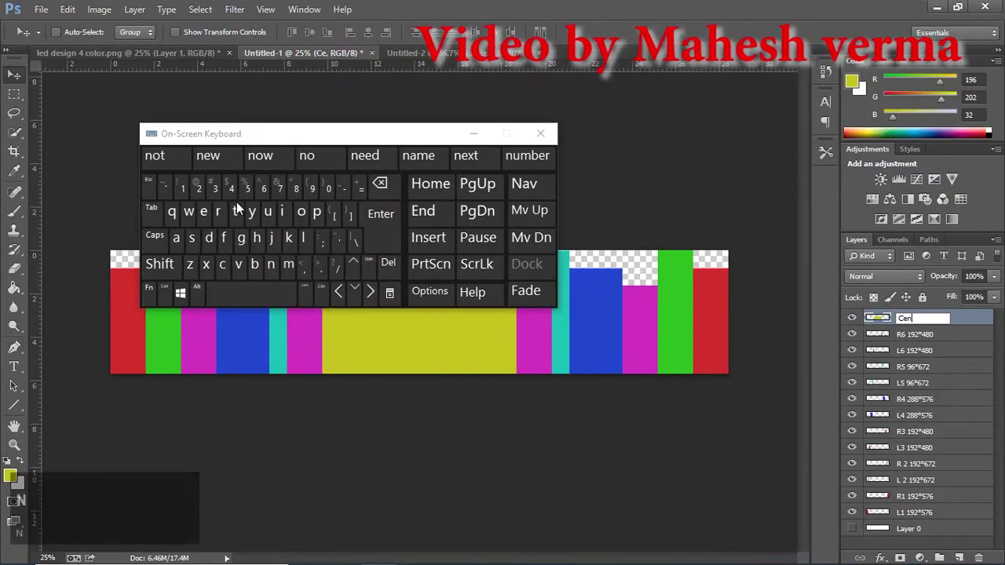
click(203, 211)
click(217, 211)
click(540, 133)
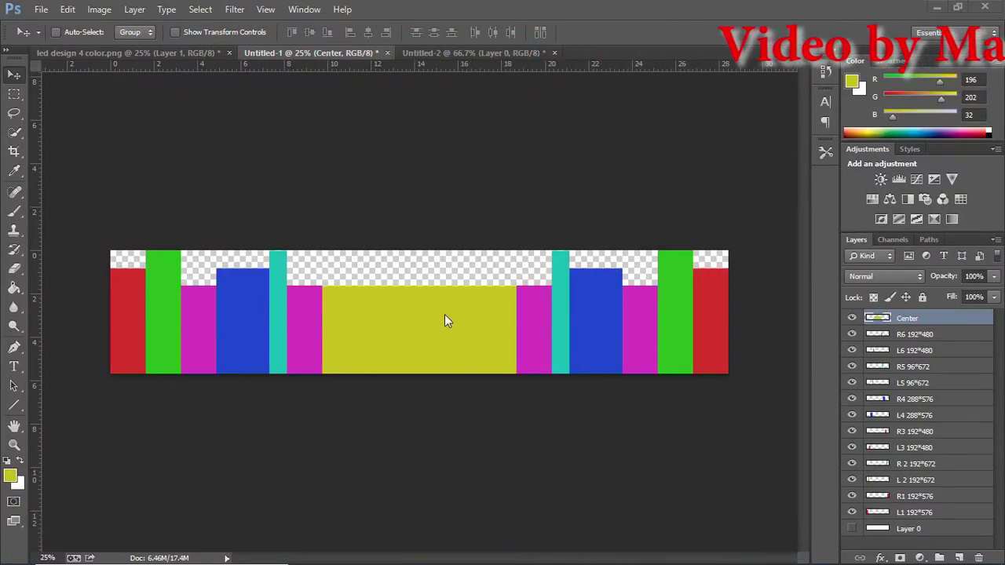
- Examine the strips above the centre block in the led design 4 color.png reference and return to Untitled-2
click(717, 337)
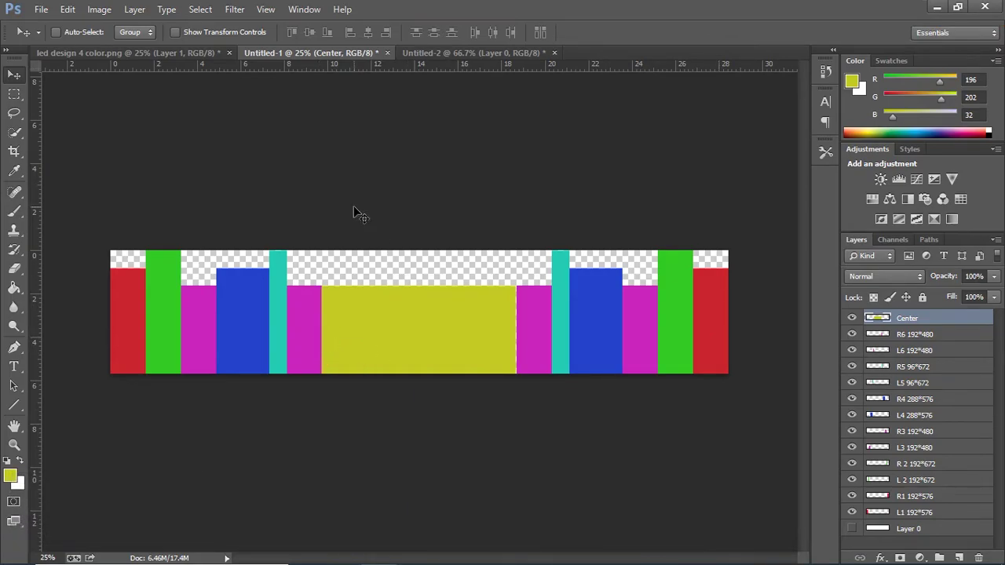
click(188, 53)
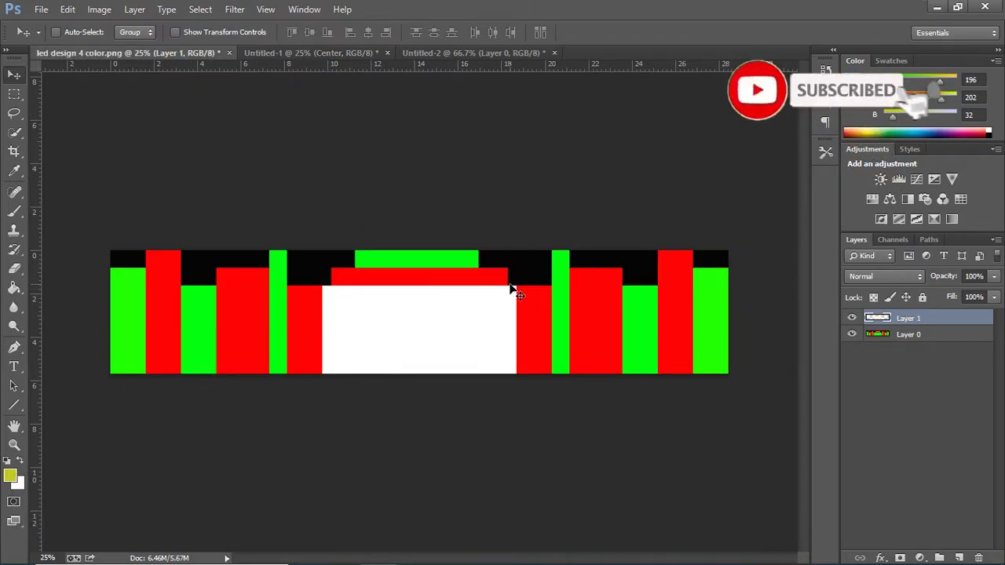
click(423, 55)
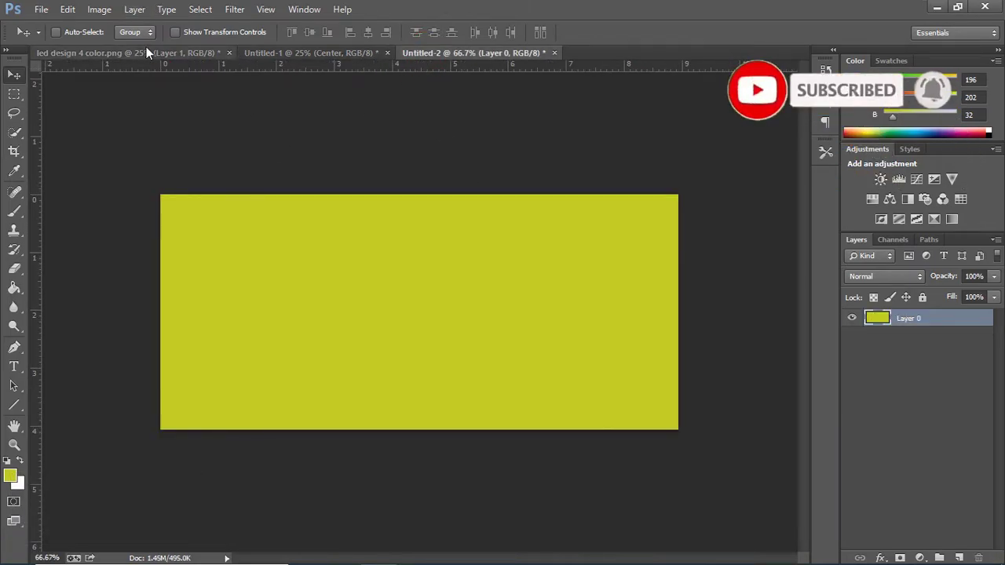
- Calculate the width of nine 96-pixel panels as 9 × 96 in Calculator
key(ctrl+super+o)
click(486, 550)
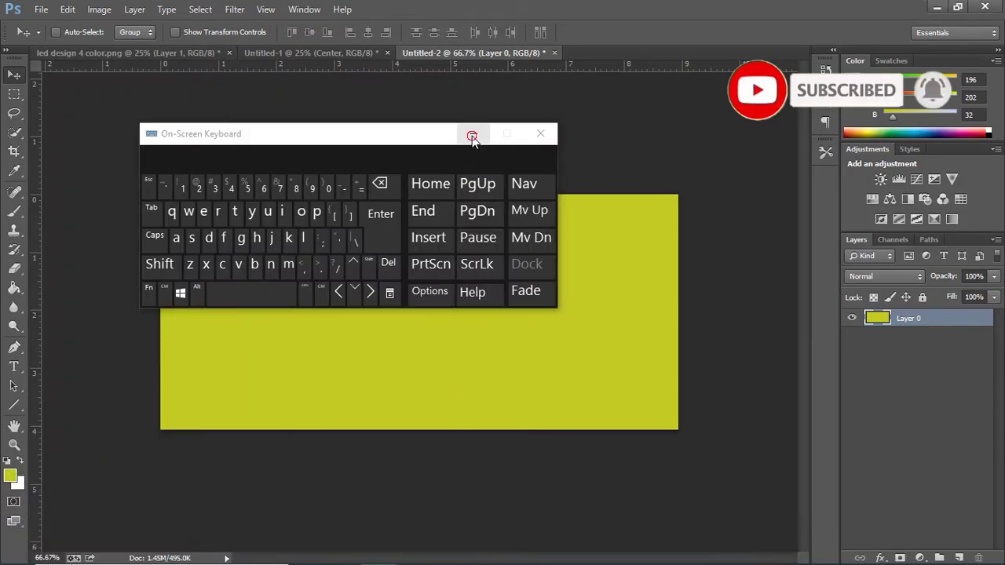
click(473, 134)
click(195, 217)
click(189, 313)
key(asterisk)
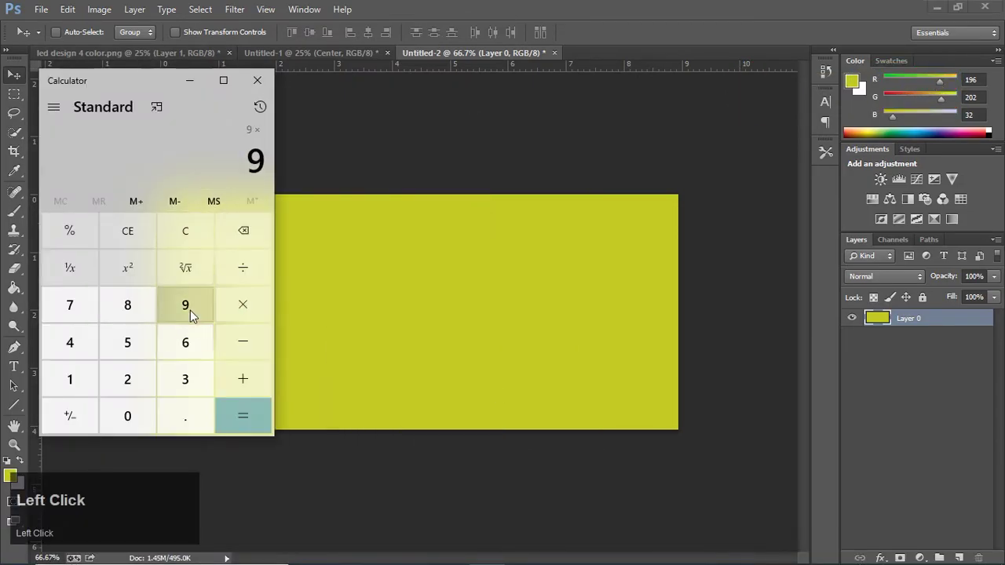
double_click(177, 343)
click(209, 229)
click(188, 310)
click(186, 343)
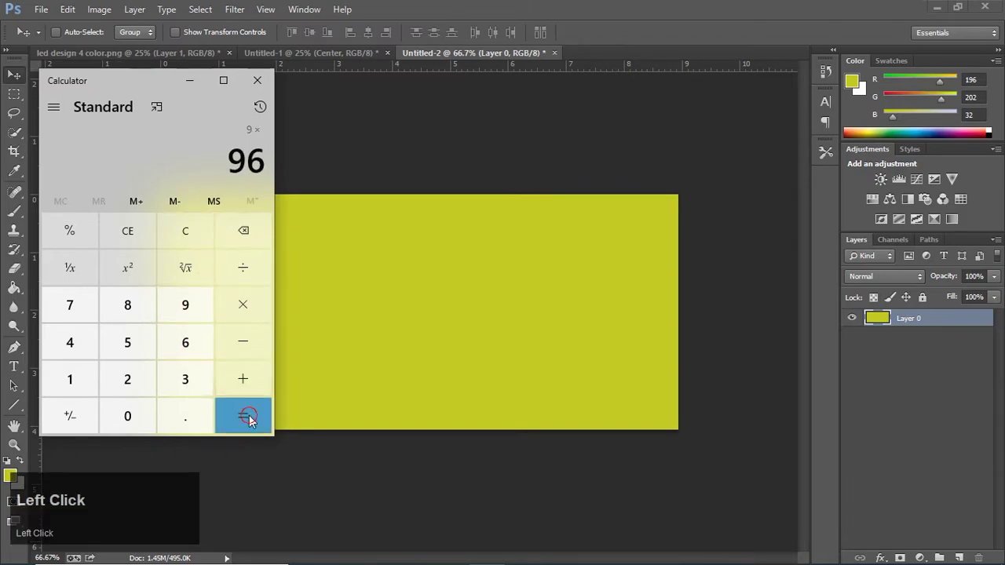
click(249, 415)
click(257, 80)
- Resize the Untitled-2 image to 864 pixels wide by 96 pixels high
click(97, 10)
click(119, 115)
text(864)
click(855, 228)
double_click(849, 229)
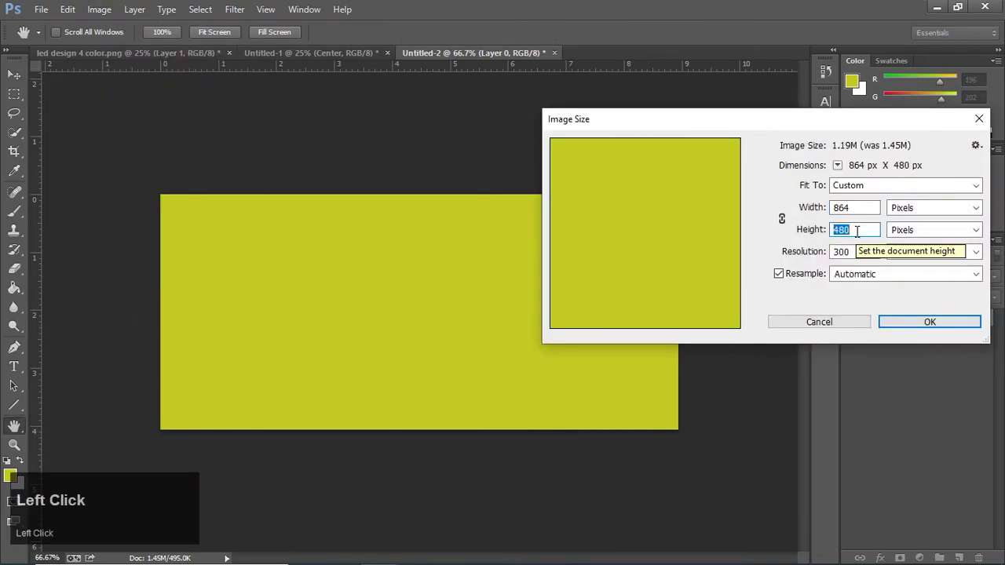
text(96)
click(907, 322)
- Set the foreground colour to red with RGB values 202, 32, 52 and fill the Untitled-2 strip with it
click(10, 474)
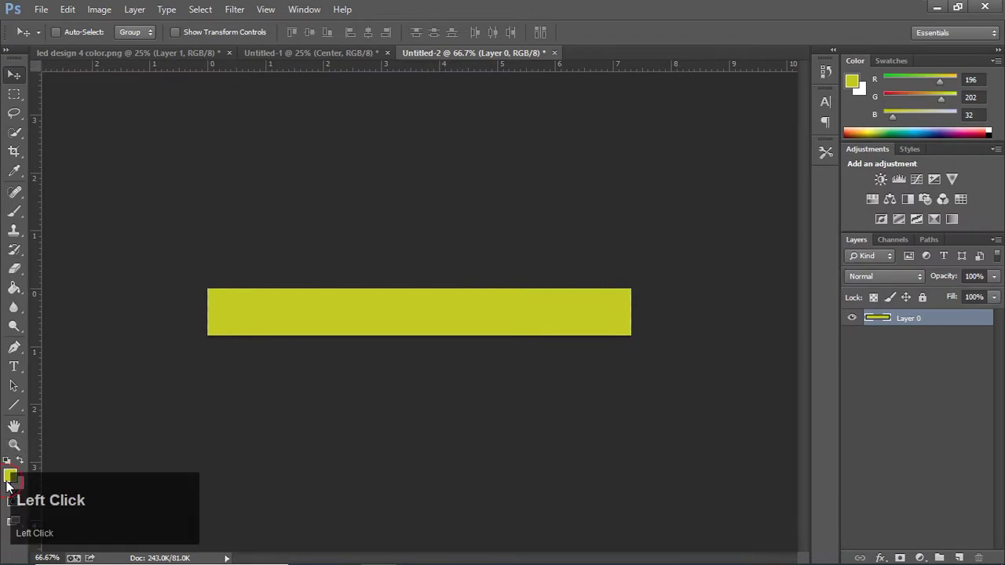
click(813, 194)
click(946, 175)
click(14, 288)
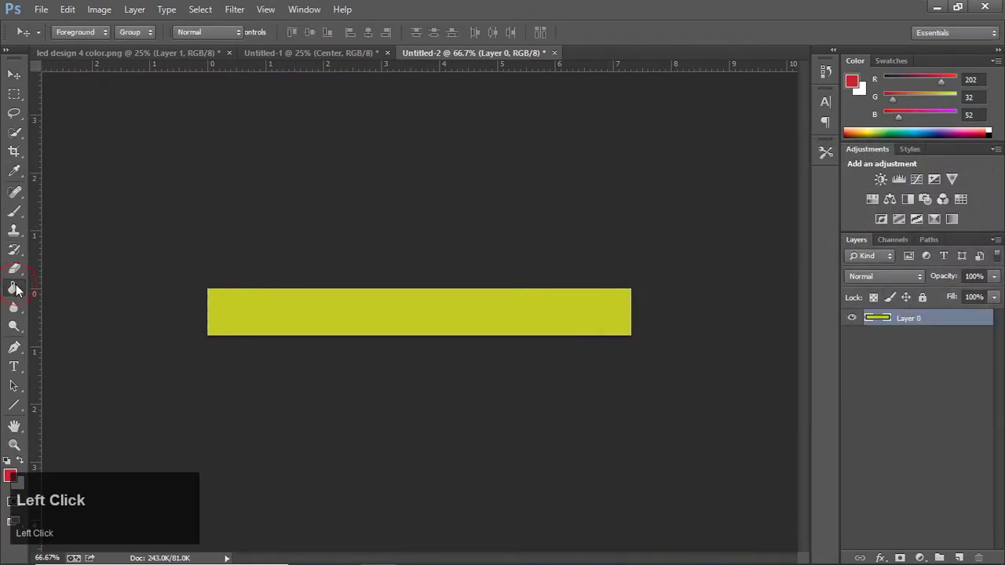
click(216, 306)
- Move the red strip into Untitled-1 and place it directly on top of the yellow centre block
click(14, 74)
drag(348, 309, 400, 283)
scroll(400, 282, up, 1)
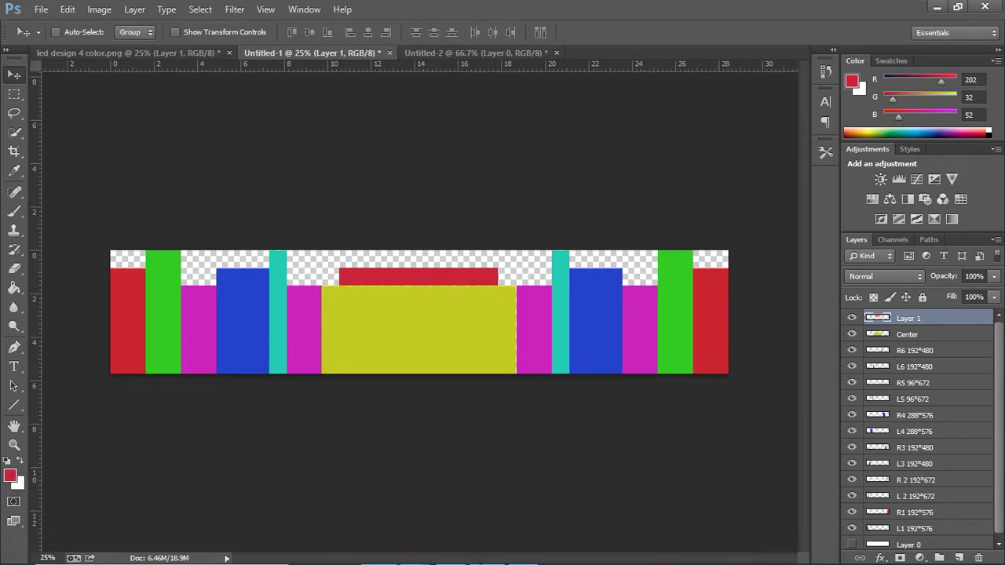
- Nudge the red strip slightly to the right along the top edge of the yellow centre block
click(451, 559)
drag(316, 132, 243, 18)
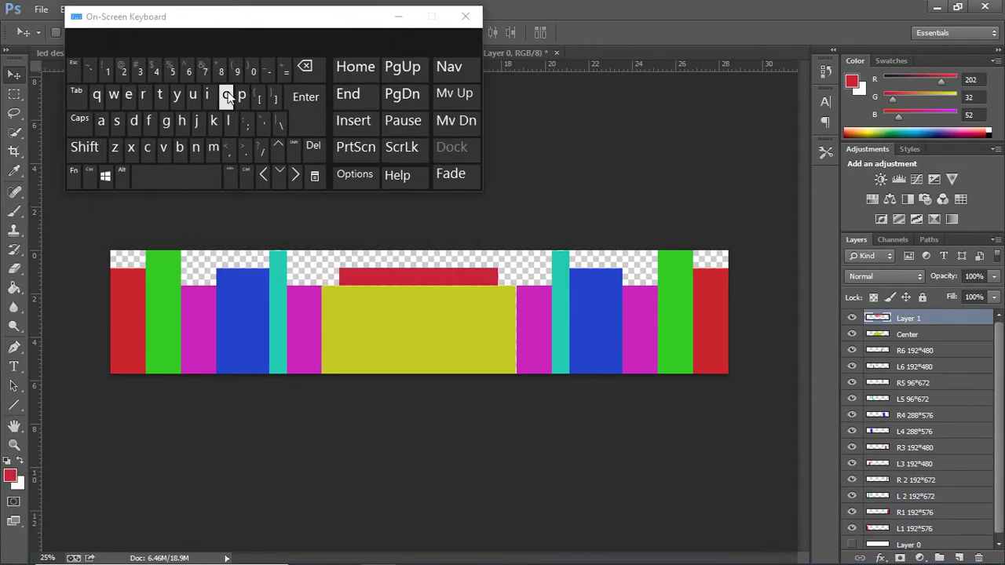
ctrl+click(281, 72)
ctrl+click(281, 72)
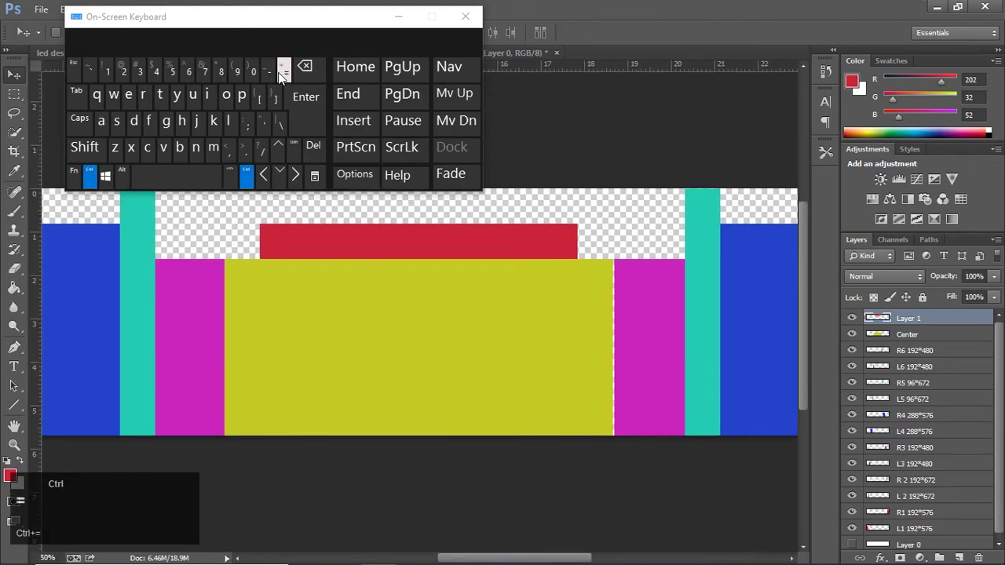
ctrl+click(281, 73)
drag(348, 16, 325, 11)
click(493, 207)
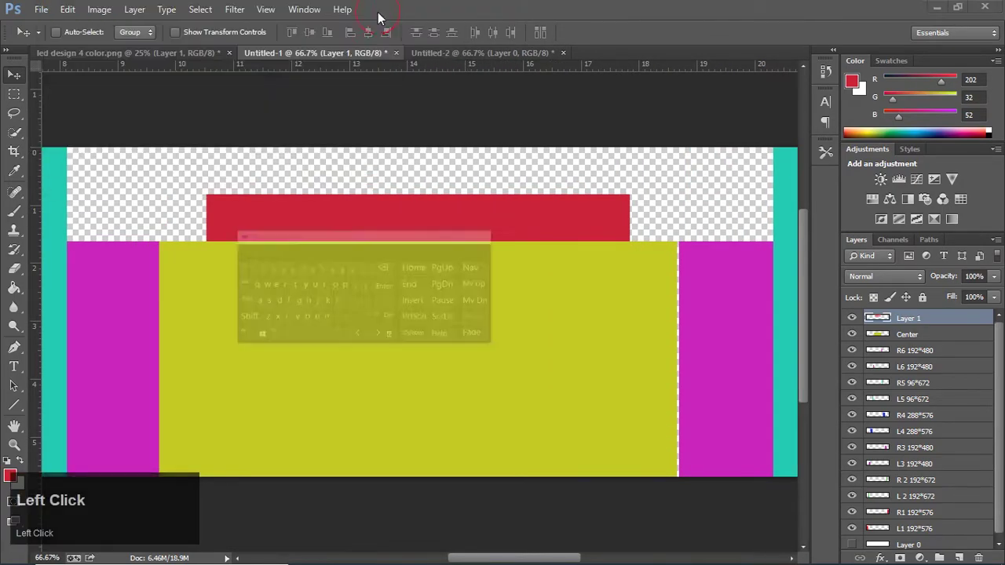
click(520, 211)
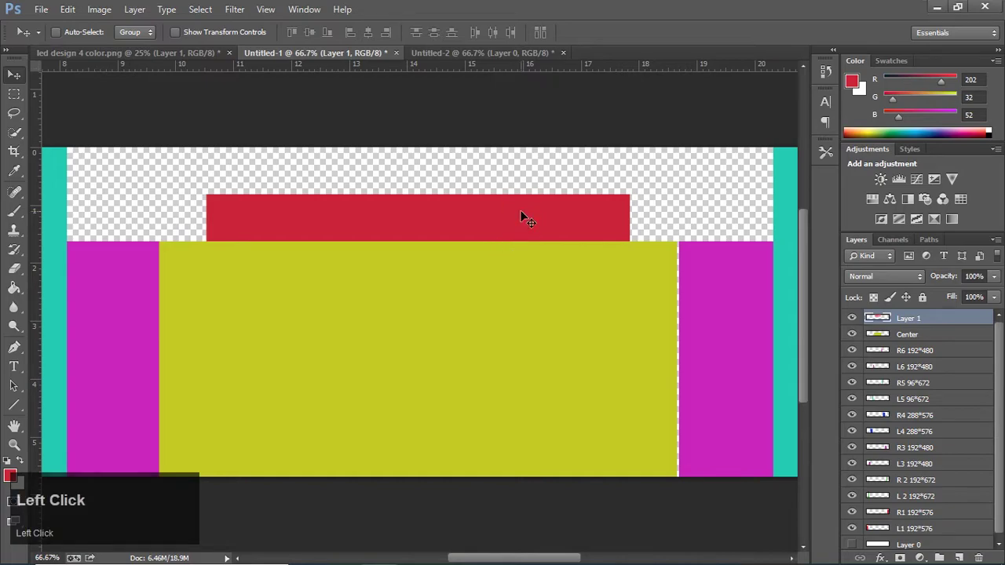
key(Down)
key(Right)
key(Right)
- Select the Center layer and nudge the yellow block right to close the gap beside the right magenta panel
right_click(521, 297)
click(526, 298)
key(Right)
key(Right)
- Reselect the red strip's layer and nudge the strip left by three increments
right_click(492, 220)
click(494, 226)
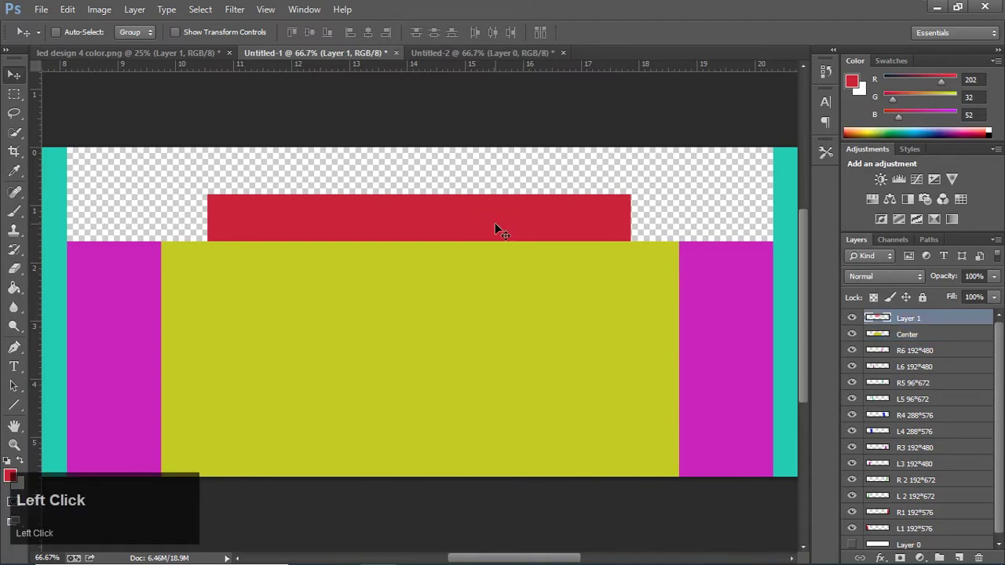
key(Left)
key(Left)
key(Left)
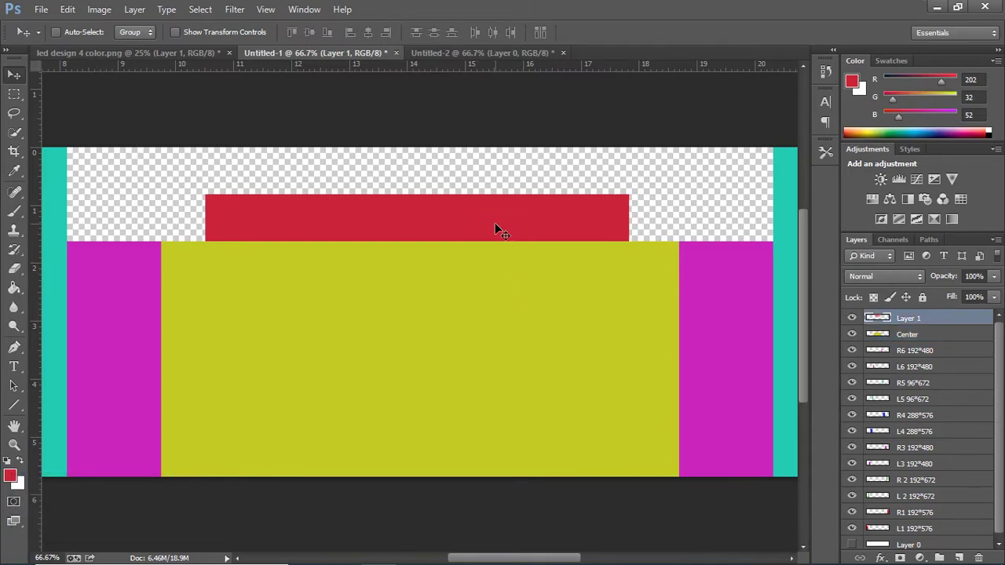
- Rename the red strip's layer as top 1
double_click(906, 318)
text(to)
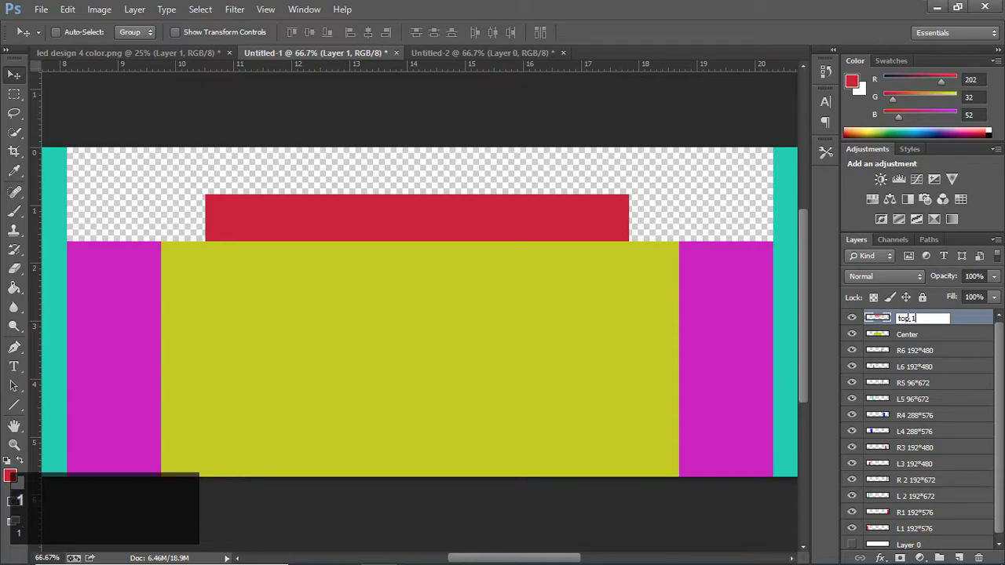
text(p 1)
key(Return)
- Switch to Calculator and multiply 11 by 96 to work out the yellow centre block's width
double_click(908, 334)
click(928, 334)
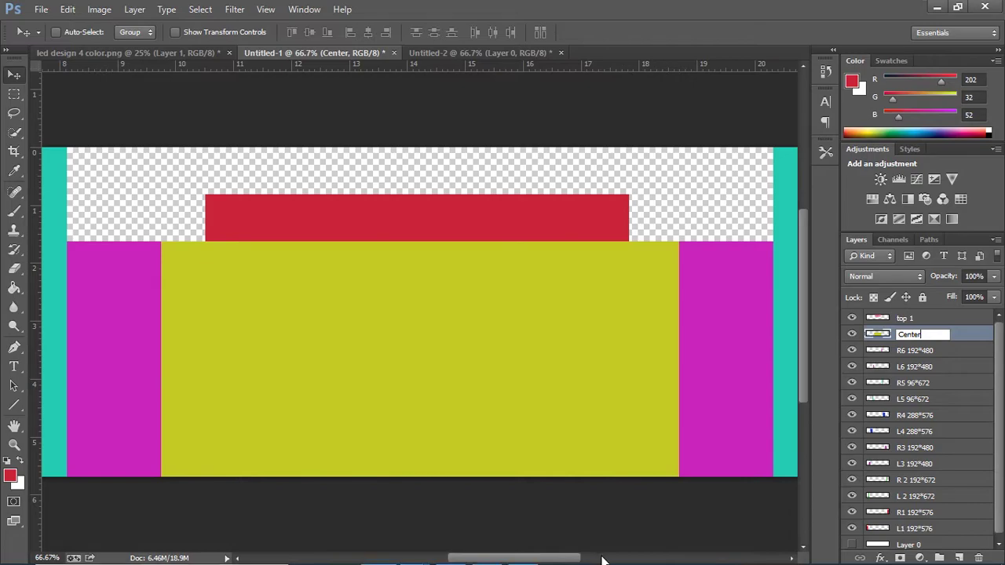
click(488, 554)
click(135, 230)
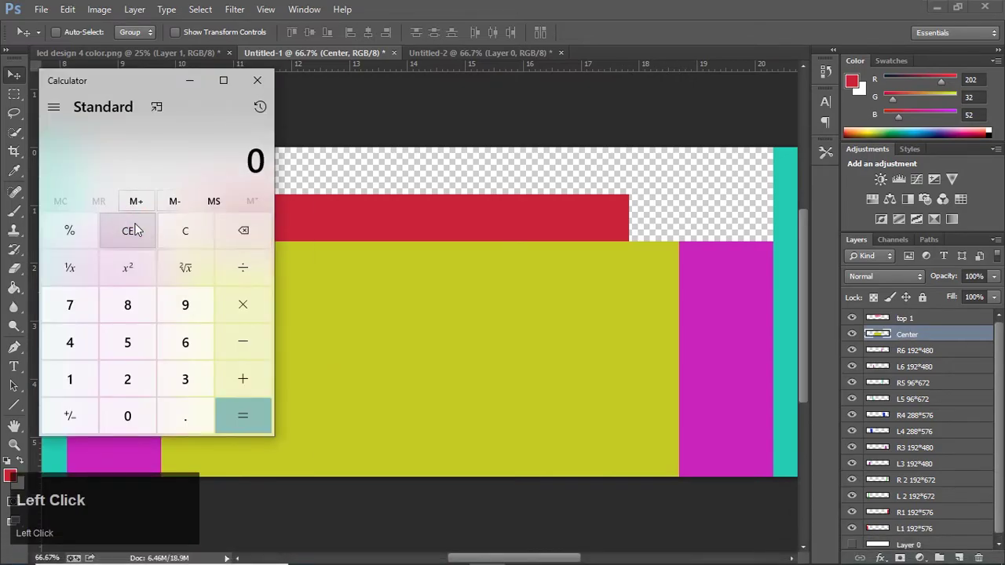
double_click(69, 379)
click(243, 304)
click(185, 304)
click(174, 357)
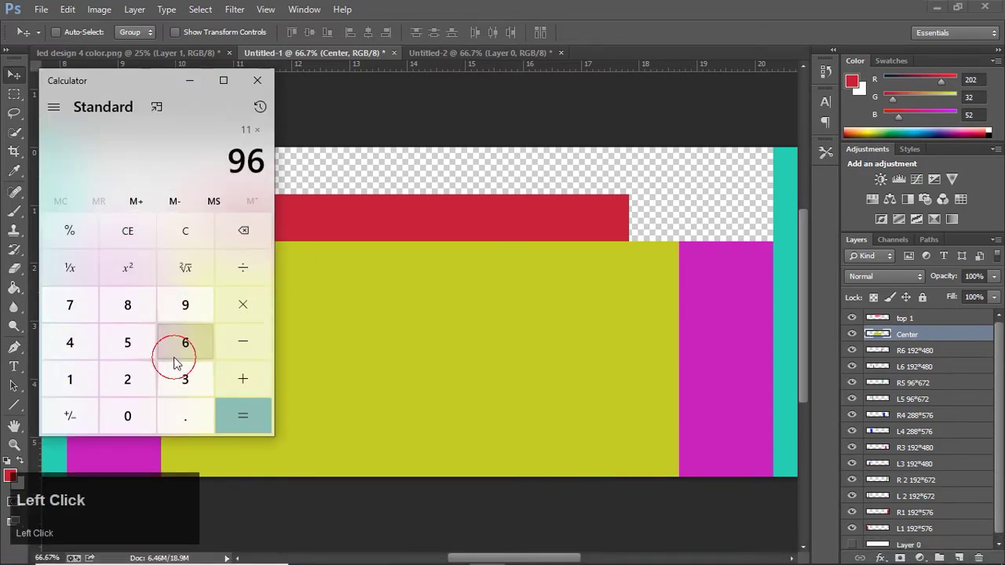
click(242, 416)
- Return to Photoshop and rename the yellow block's layer as Center1056*480
click(131, 236)
click(70, 342)
click(189, 80)
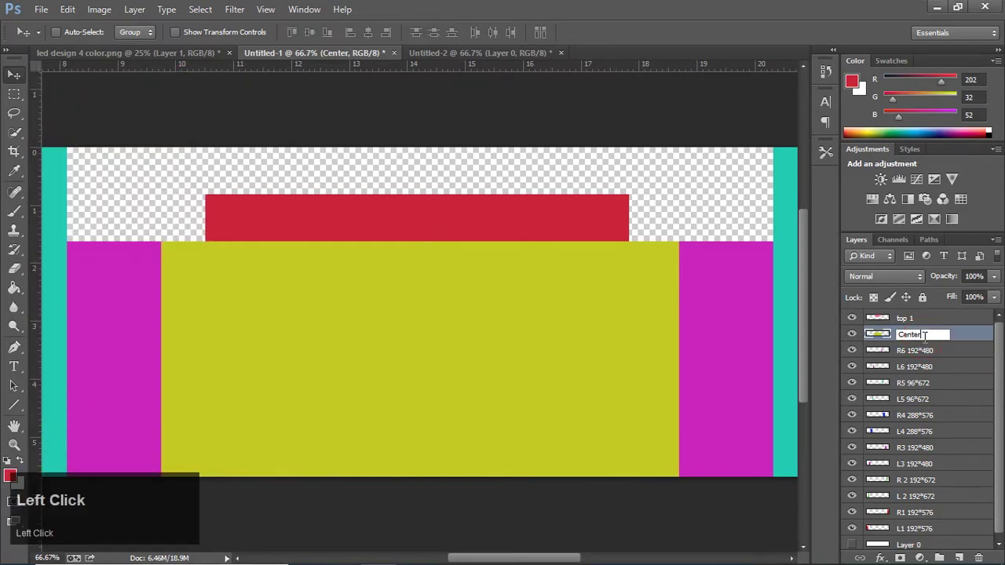
text(1056*)
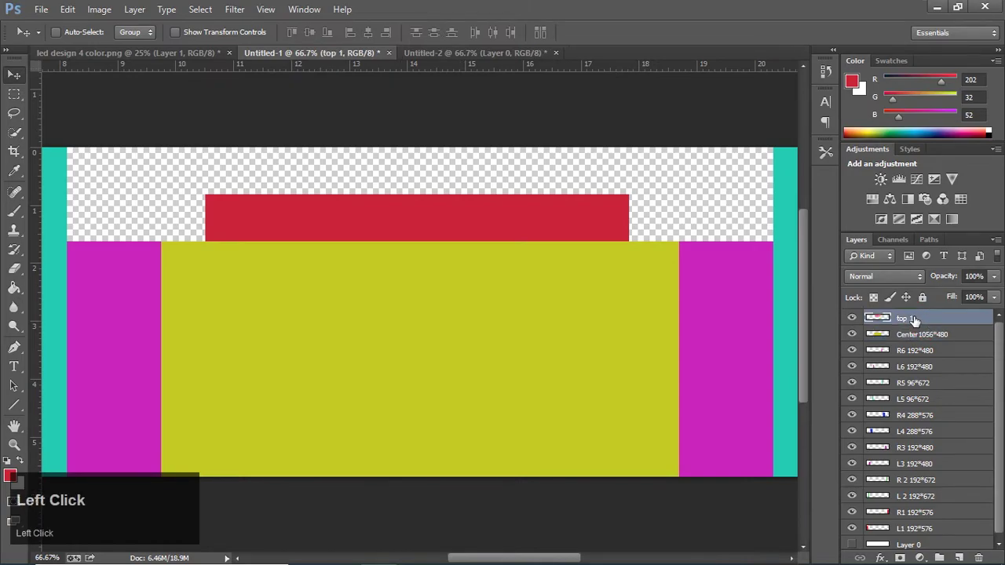
- Switch to Calculator and multiply 9 by 96 to work out the red strip's width
double_click(913, 318)
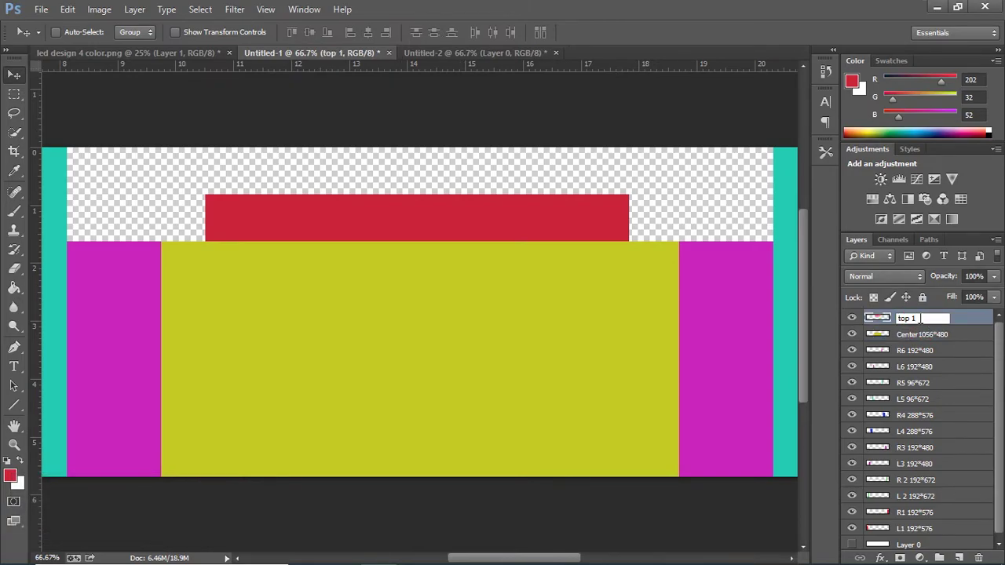
click(165, 564)
click(185, 231)
click(185, 304)
click(241, 314)
click(185, 304)
click(186, 342)
click(242, 416)
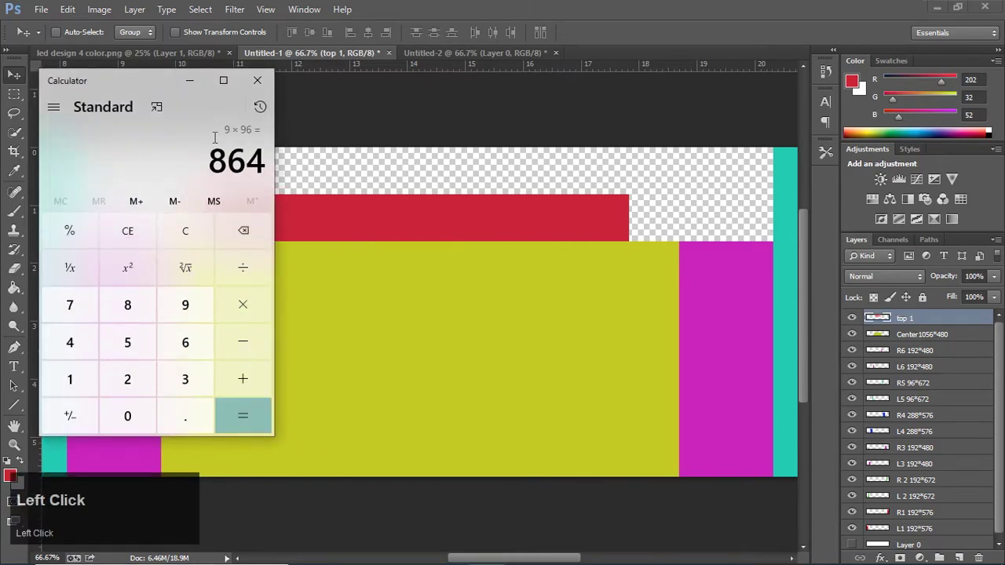
- Return to Photoshop and rename the red strip's layer as top 1 864*96
click(201, 83)
double_click(923, 319)
key(Escape)
double_click(908, 319)
click(922, 319)
text(864)
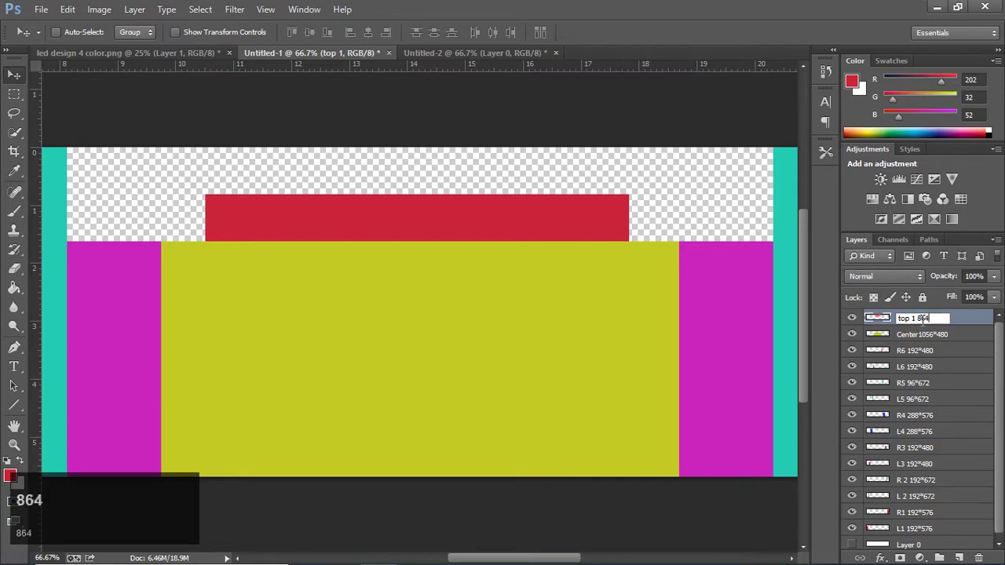
text(*96)
key(Return)
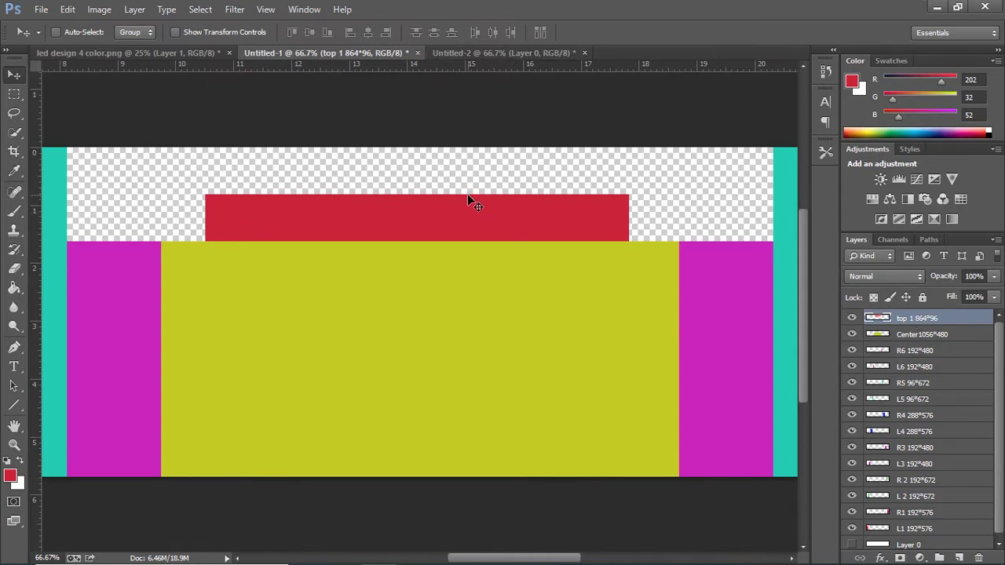
- Open the image size settings of Untitled-2 and multiply 7 by 96 in Calculator for the next strip's width
click(532, 50)
click(99, 9)
click(106, 112)
click(520, 564)
click(370, 15)
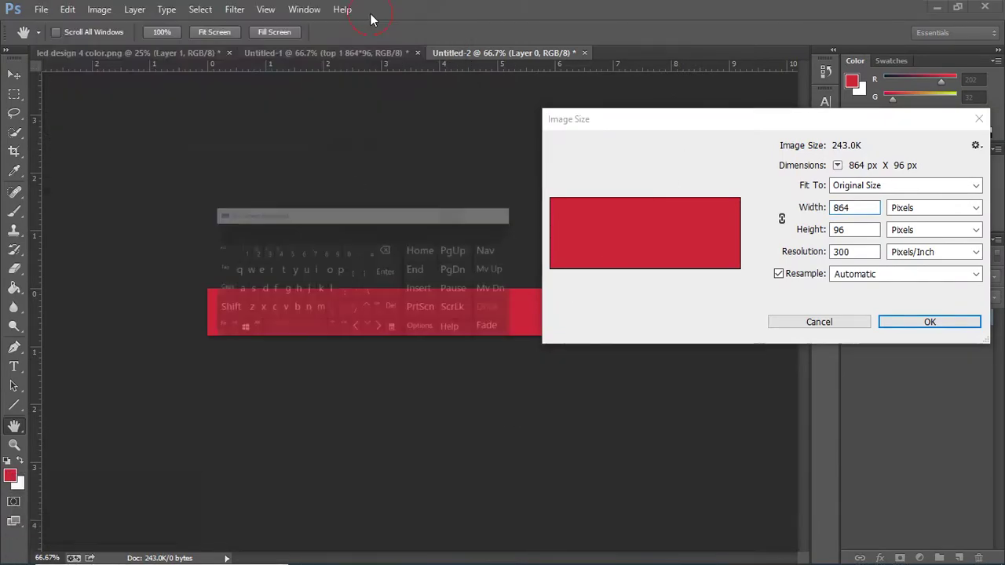
click(131, 248)
click(69, 304)
click(235, 308)
click(185, 304)
click(186, 343)
click(235, 416)
- Return to Photoshop and set the image width of Untitled-2 to 672 pixels
click(189, 80)
click(854, 207)
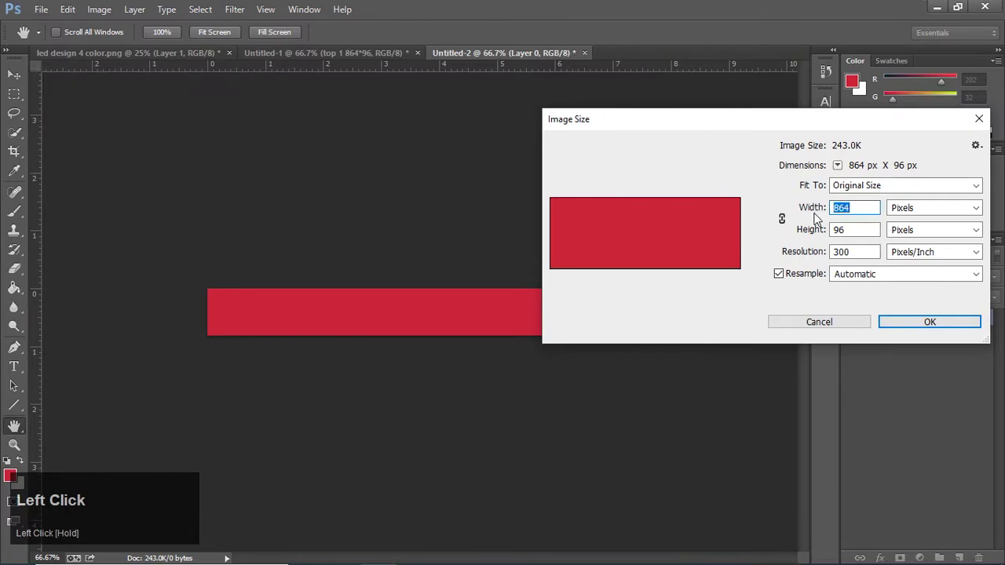
text(672)
click(900, 325)
- Fill the strip with blue (RGB 44, 32, 202) and move it into Untitled-1, directly above the red strip
click(10, 475)
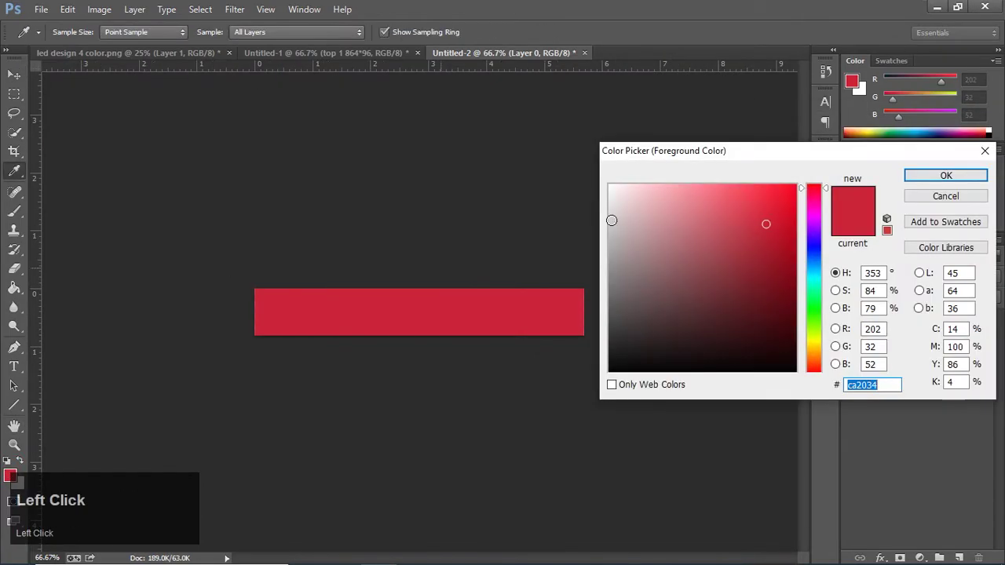
click(813, 250)
click(945, 175)
key(v)
click(14, 287)
click(314, 312)
key(v)
drag(276, 299, 287, 165)
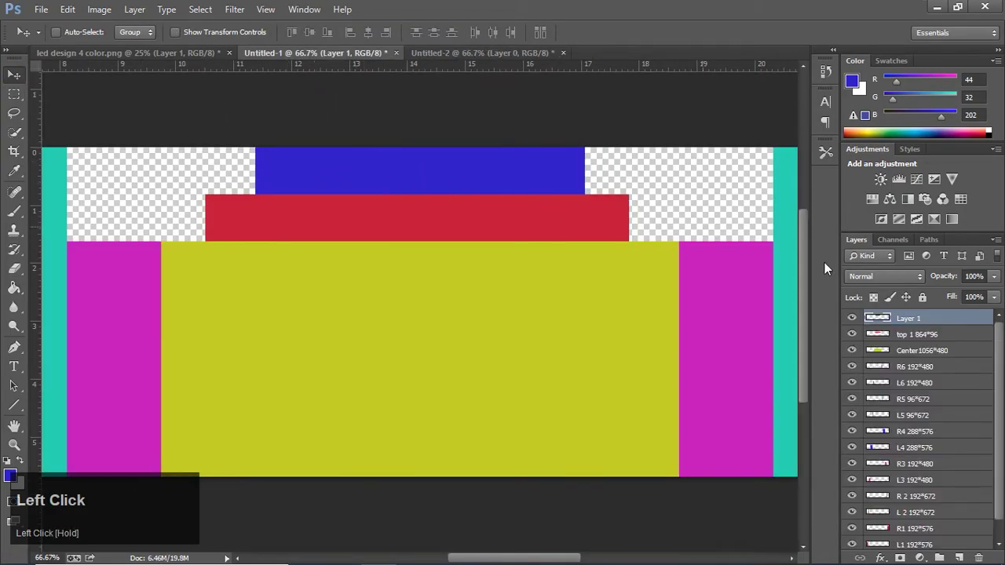
- Rename the blue strip's layer as top2 896*96
double_click(903, 317)
text(top)
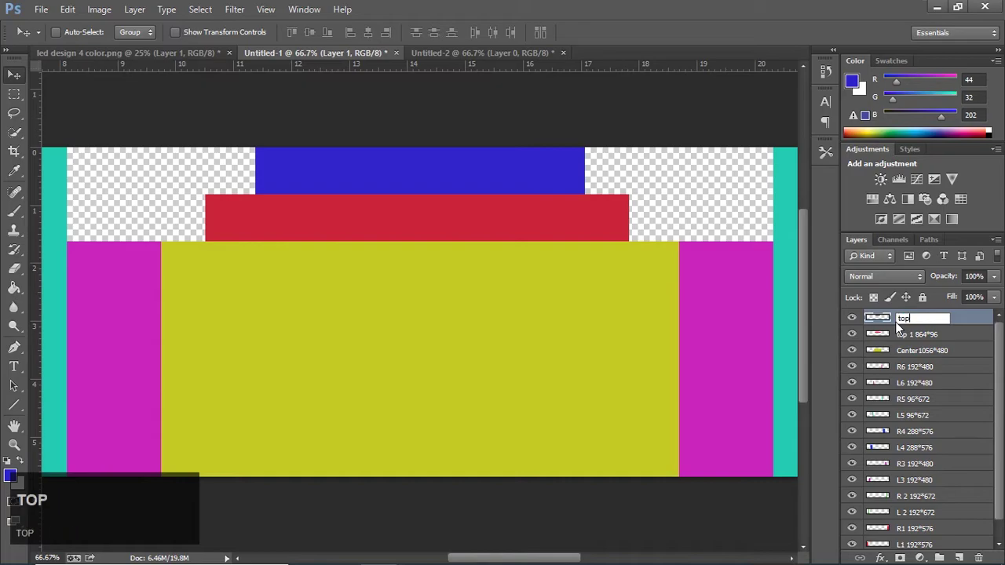
text( 2)
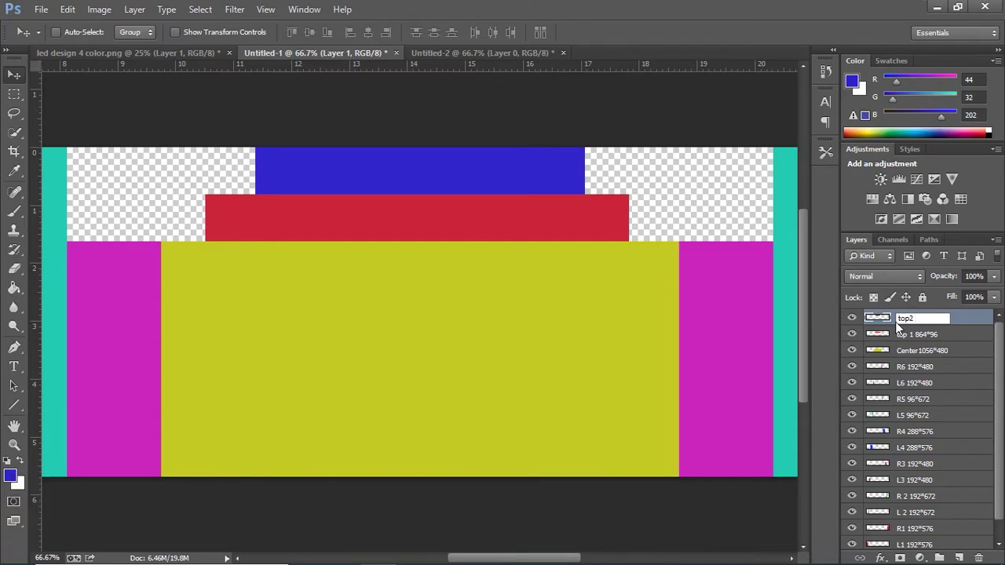
text(896*96)
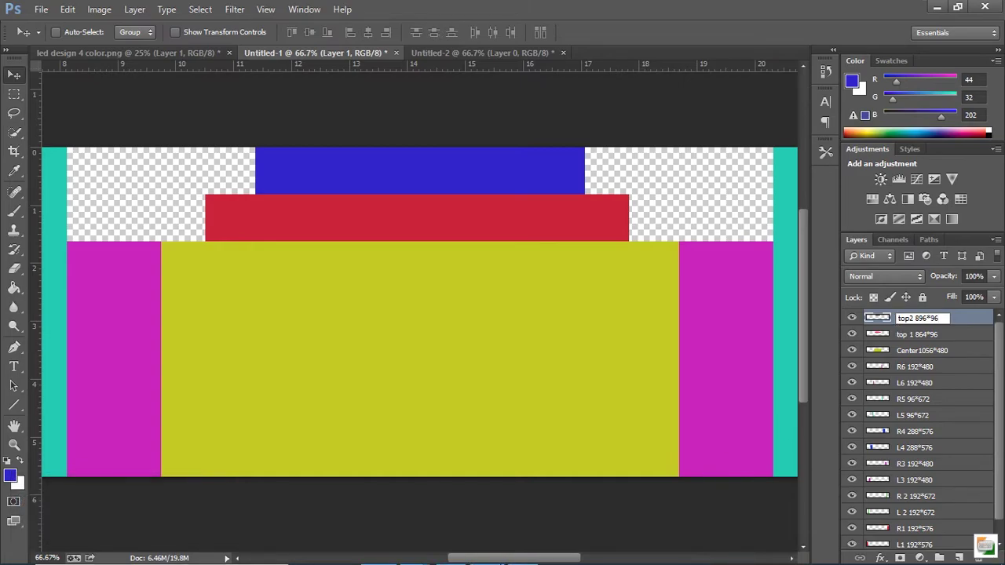
click(181, 562)
click(180, 562)
- Correct the width in the blue strip's layer name so it reads top2 672*96
double_click(918, 318)
click(913, 317)
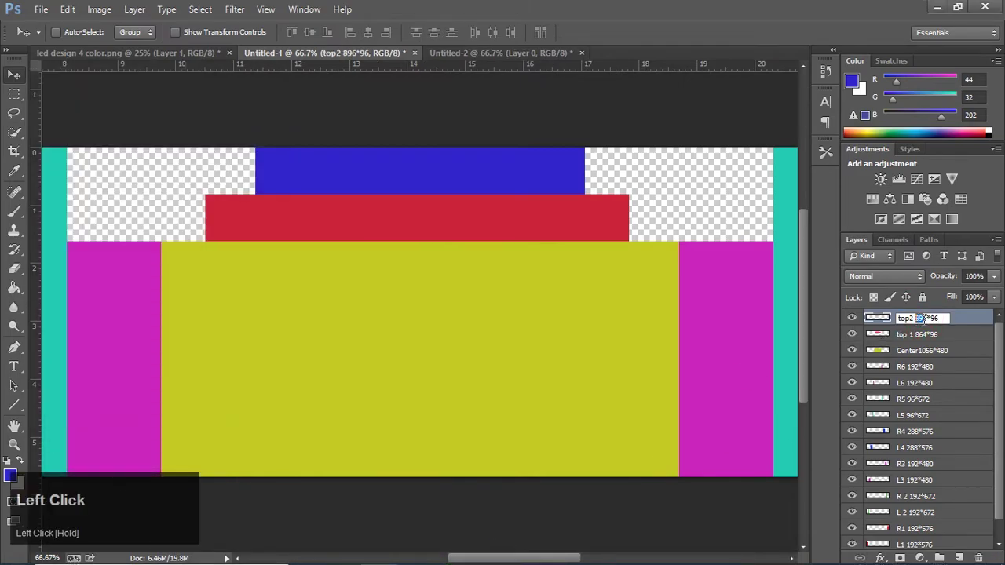
drag(913, 318, 927, 317)
text(672)
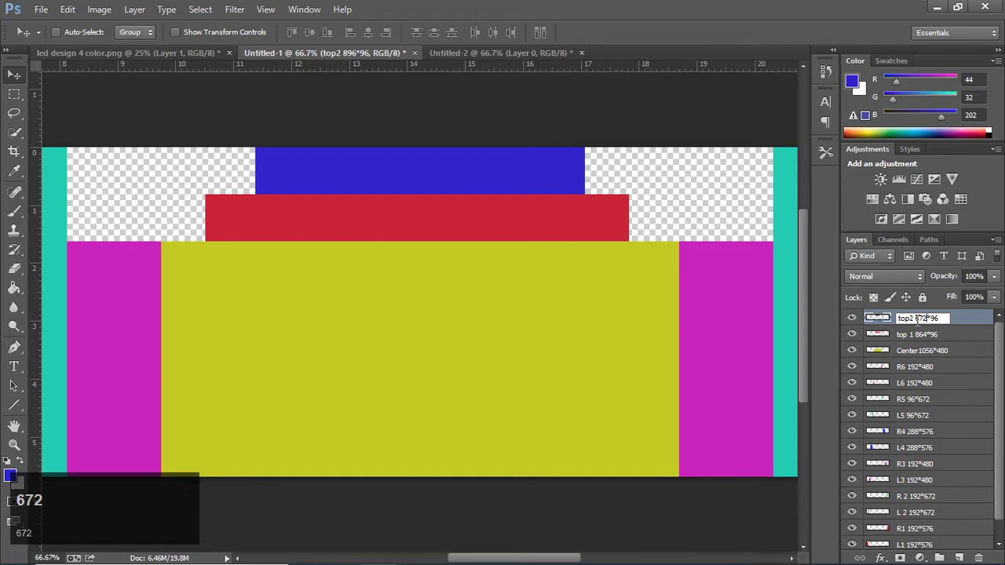
key(Return)
- Add the text 1056*480 in 12 pt Myriad Pro Bold on the yellow centre block
scroll(580, 294, up, 1)
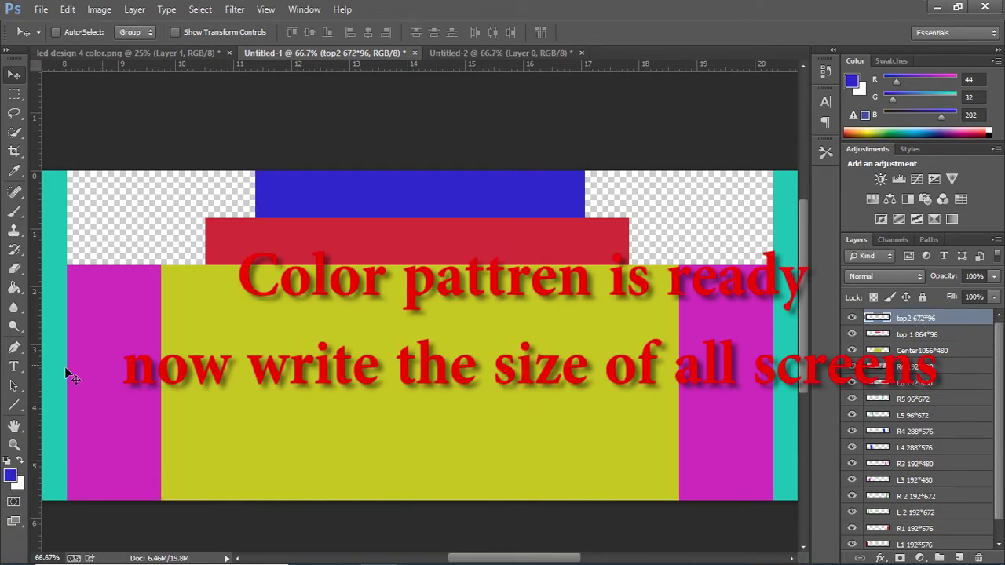
click(15, 372)
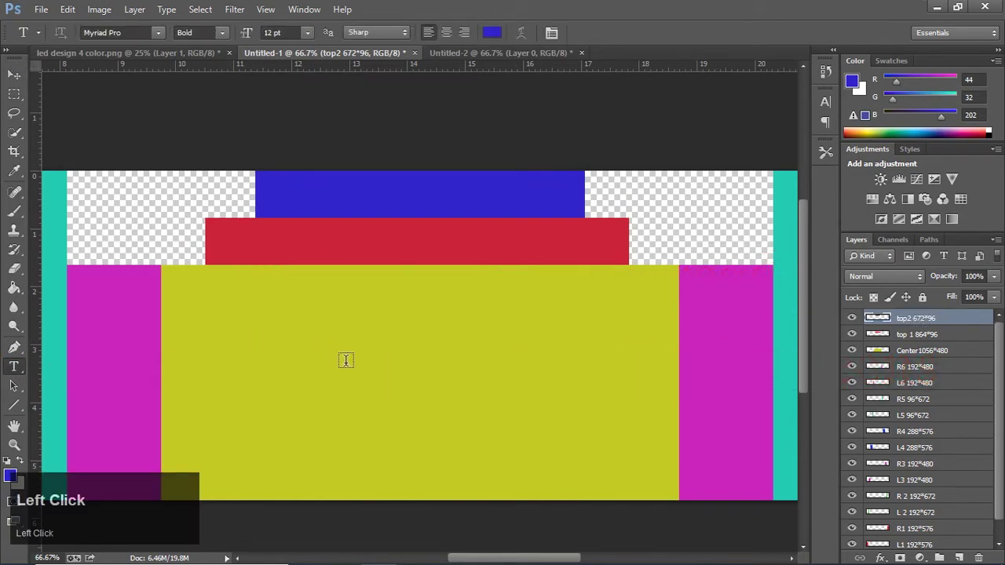
click(369, 375)
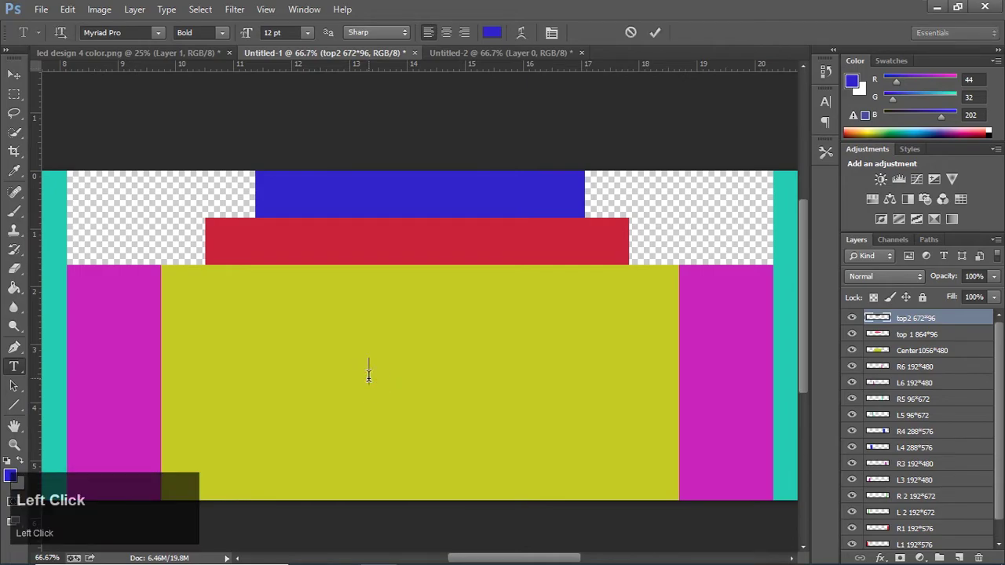
text(10)
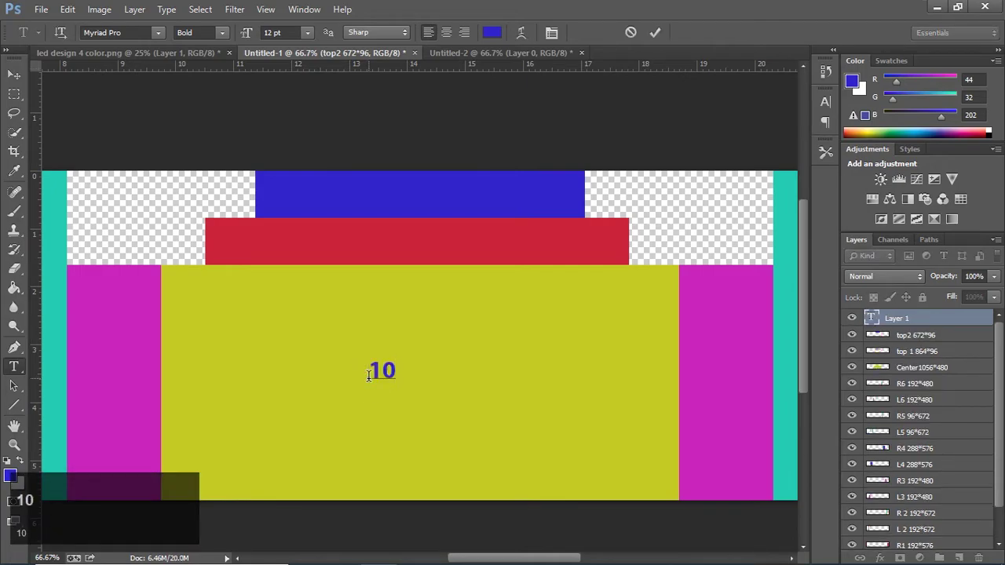
text(56)
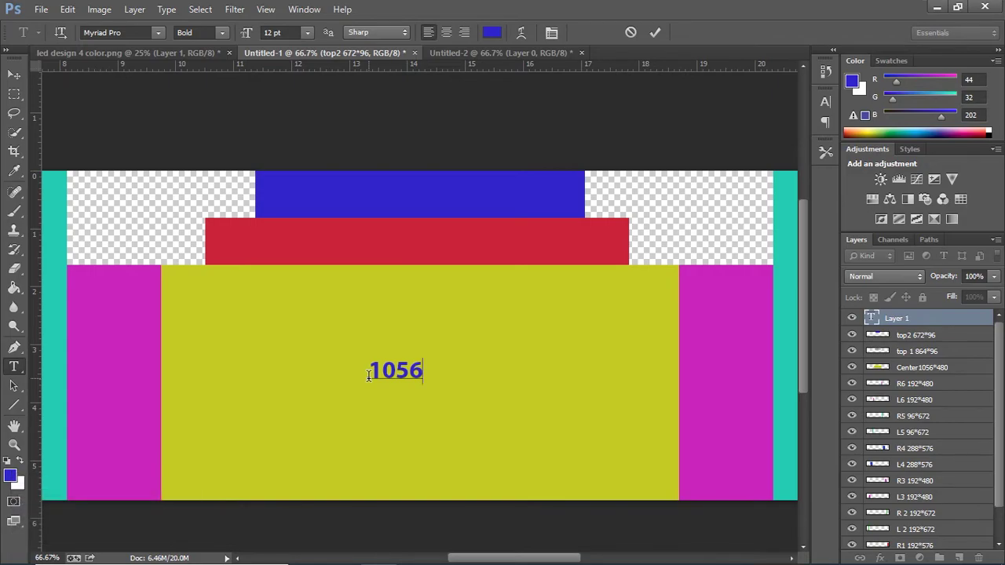
text(*480)
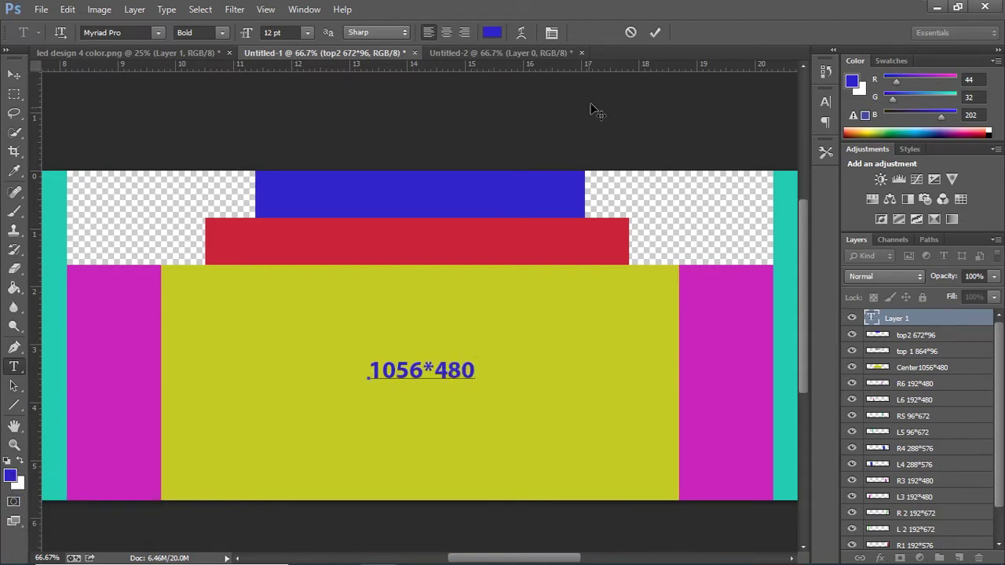
click(653, 33)
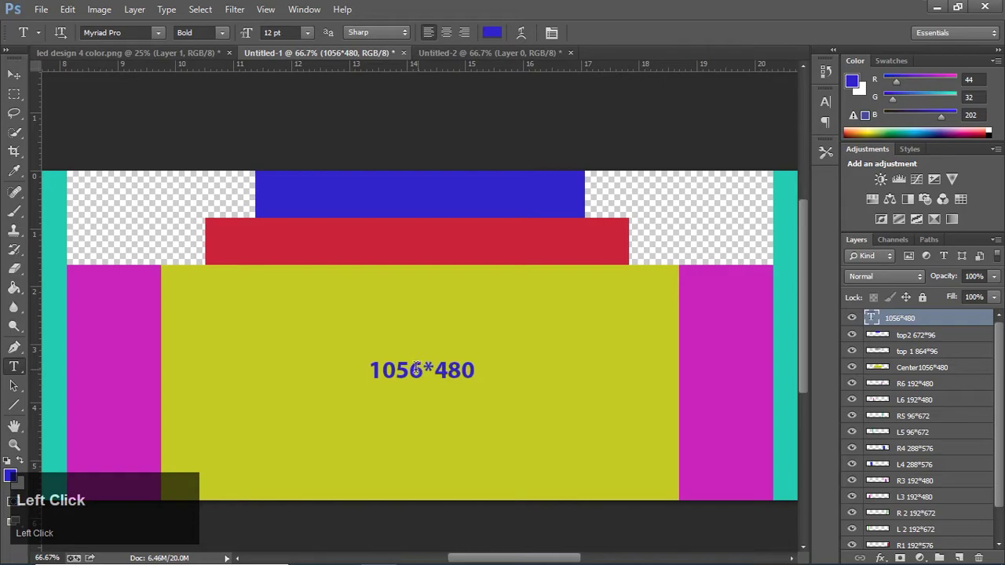
- Move the 1056*480 text to the middle of the yellow block and enlarge it to about 163% wide and 155% high
click(14, 75)
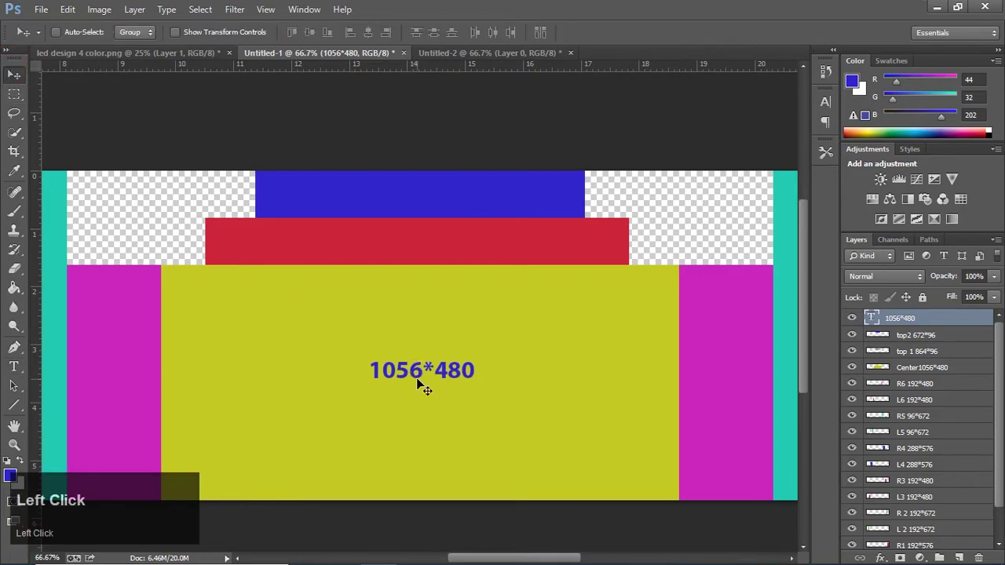
drag(417, 371, 419, 393)
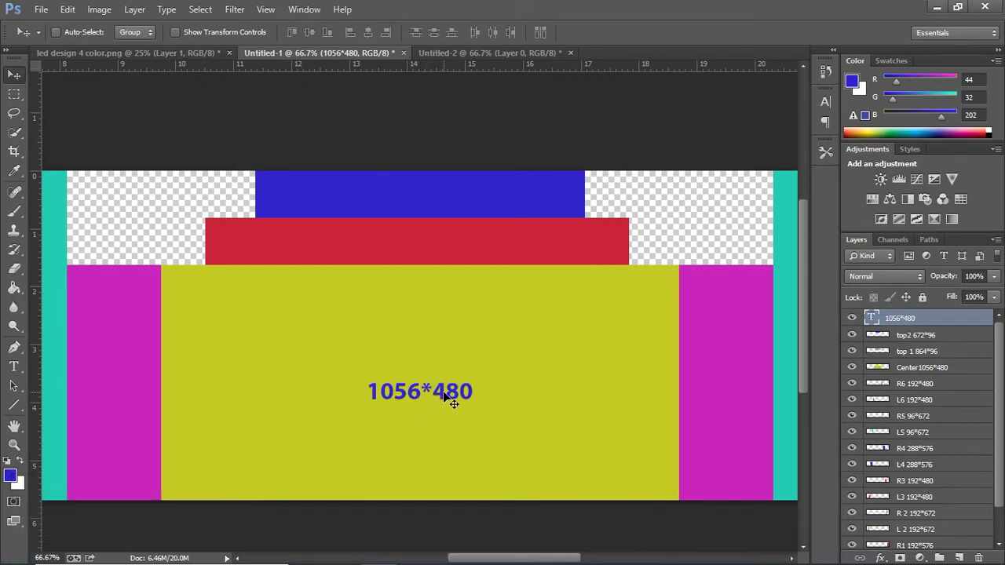
key(ctrl+t)
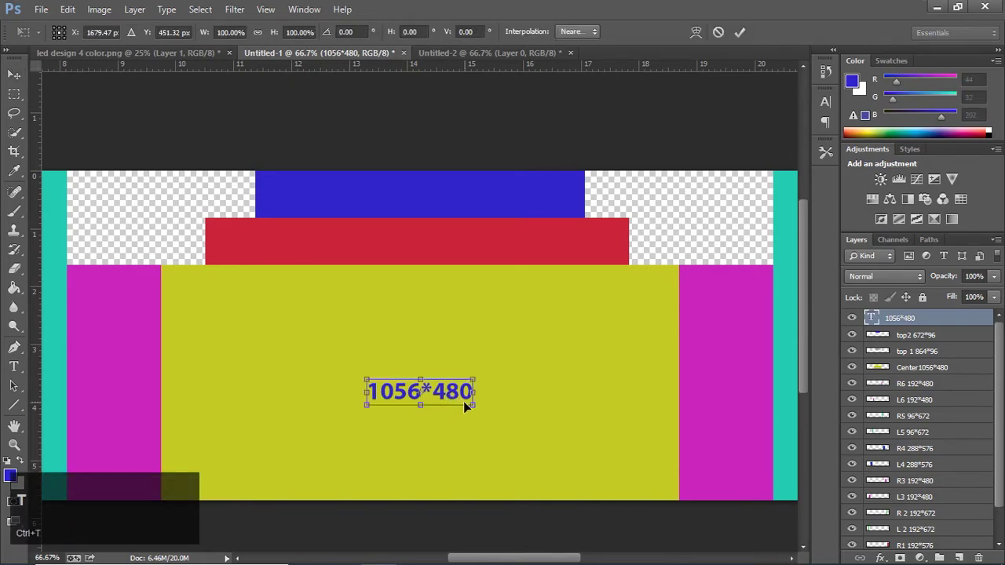
drag(472, 404, 493, 409)
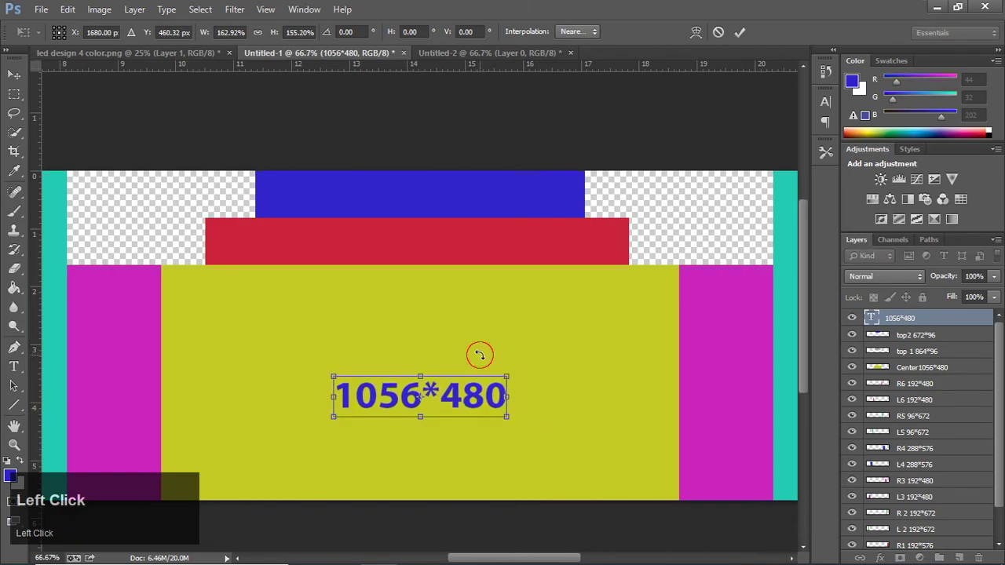
click(740, 33)
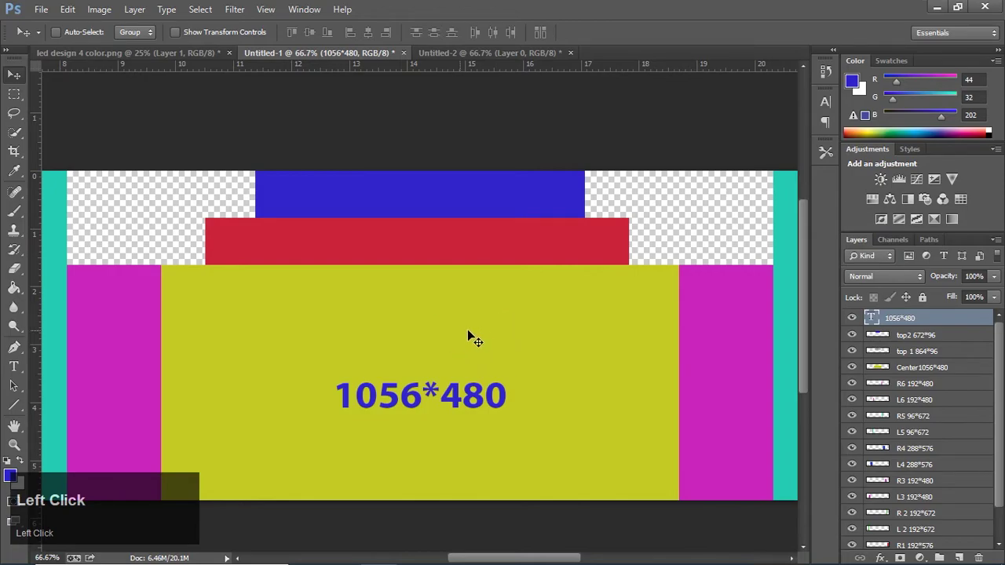
- Duplicate the 1056*480 text layer within Untitled-1 and move the copy onto the red strip
click(920, 336)
click(910, 319)
right_click(910, 319)
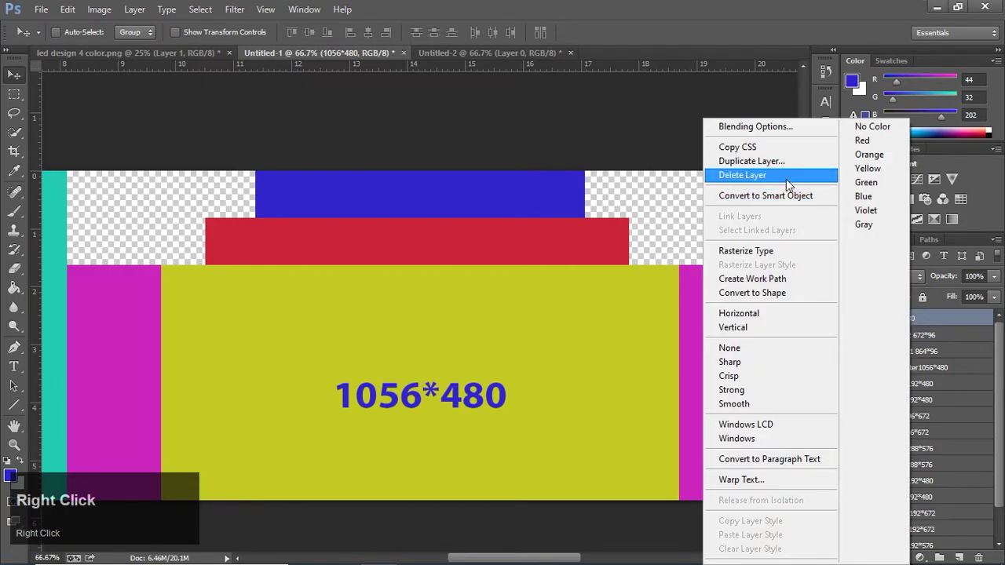
click(785, 161)
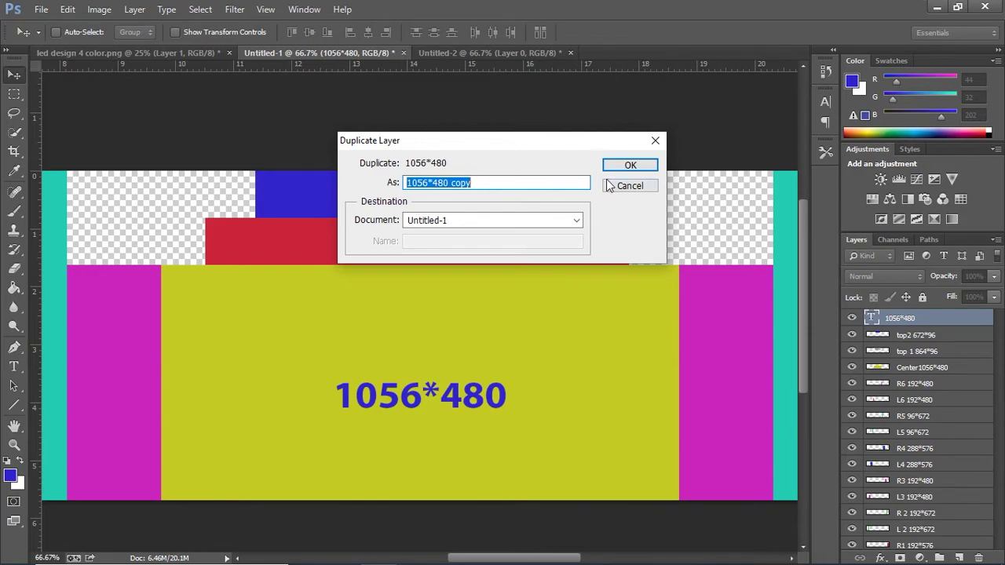
click(614, 166)
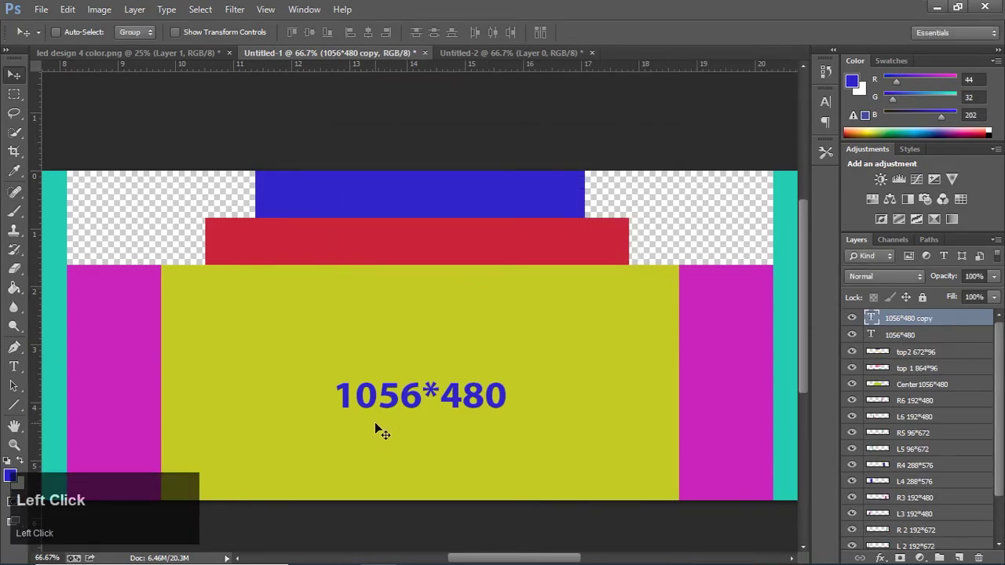
drag(408, 403, 407, 250)
- Change the foreground colour to turquoise, RGB 32, 202, 184
click(11, 475)
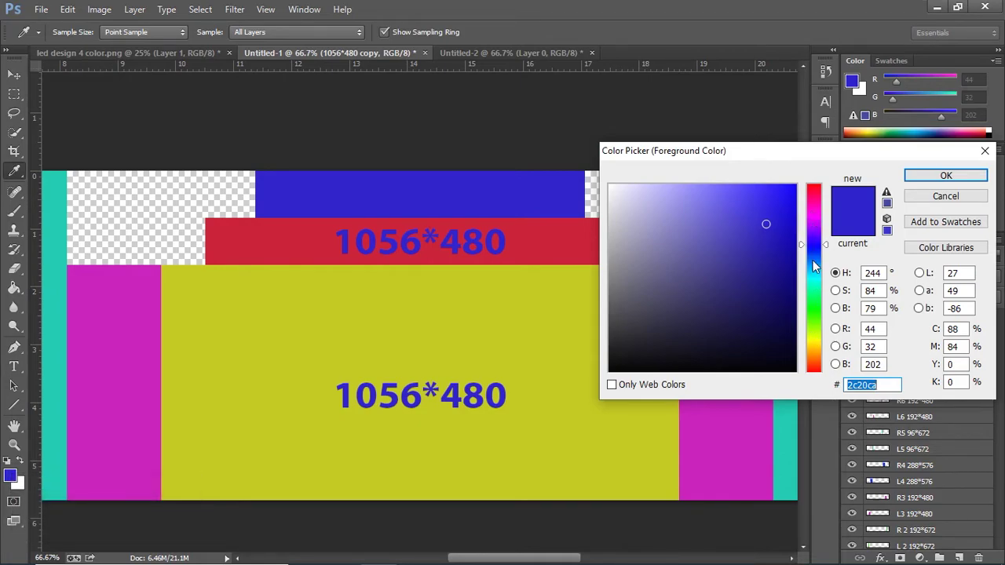
drag(807, 242, 813, 281)
click(942, 175)
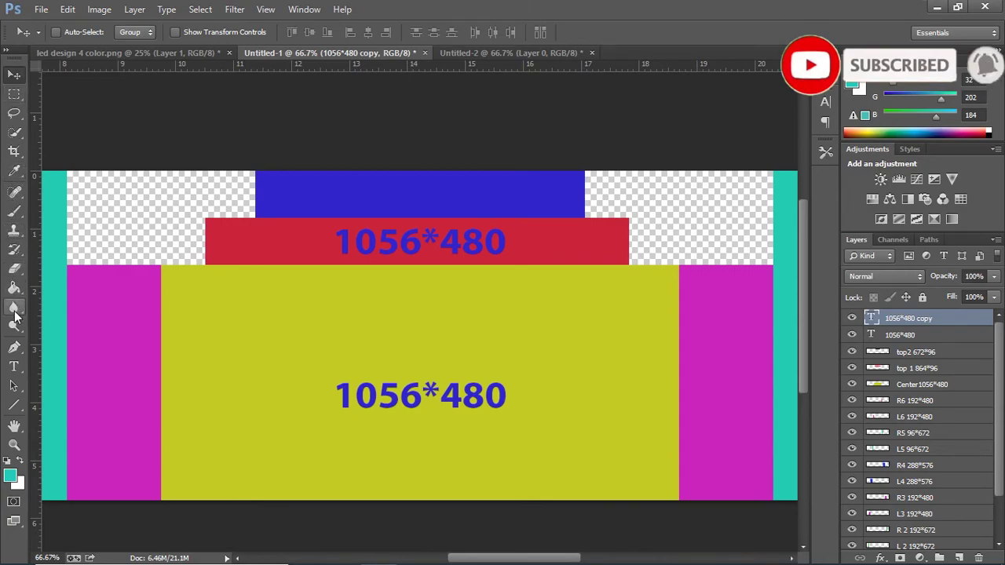
- Replace the text on the red strip with 864*96
click(15, 369)
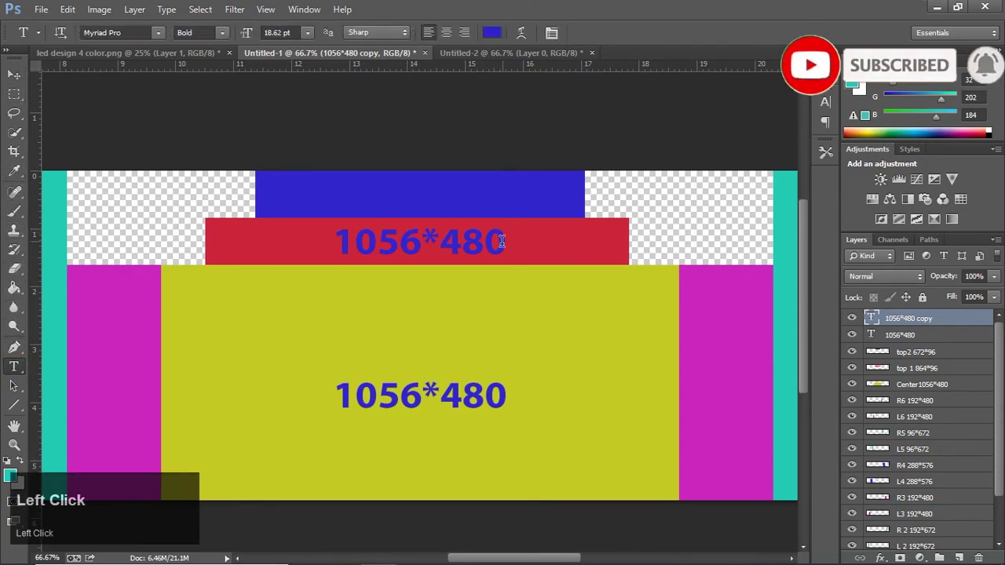
drag(501, 241, 337, 243)
text(864)
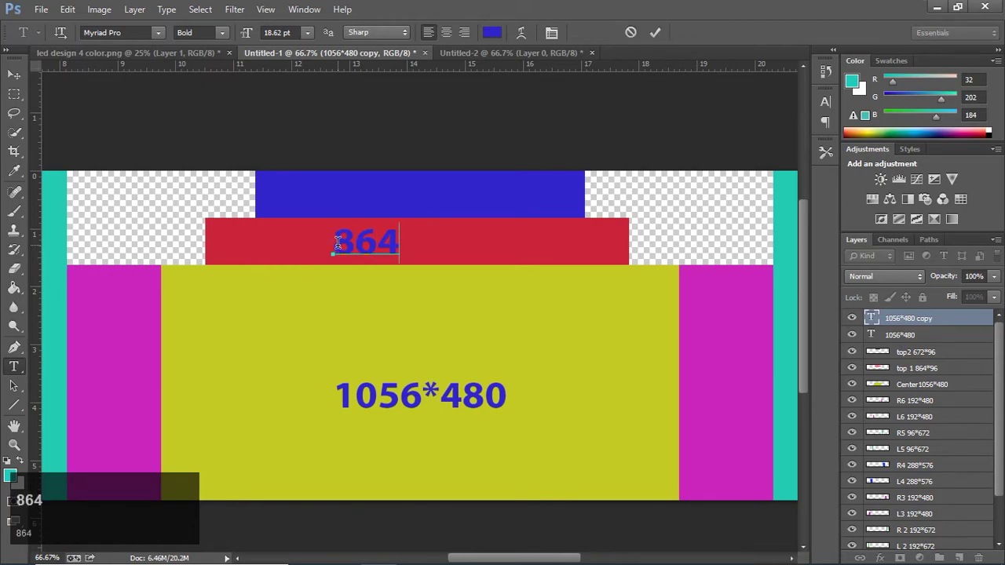
text(*)
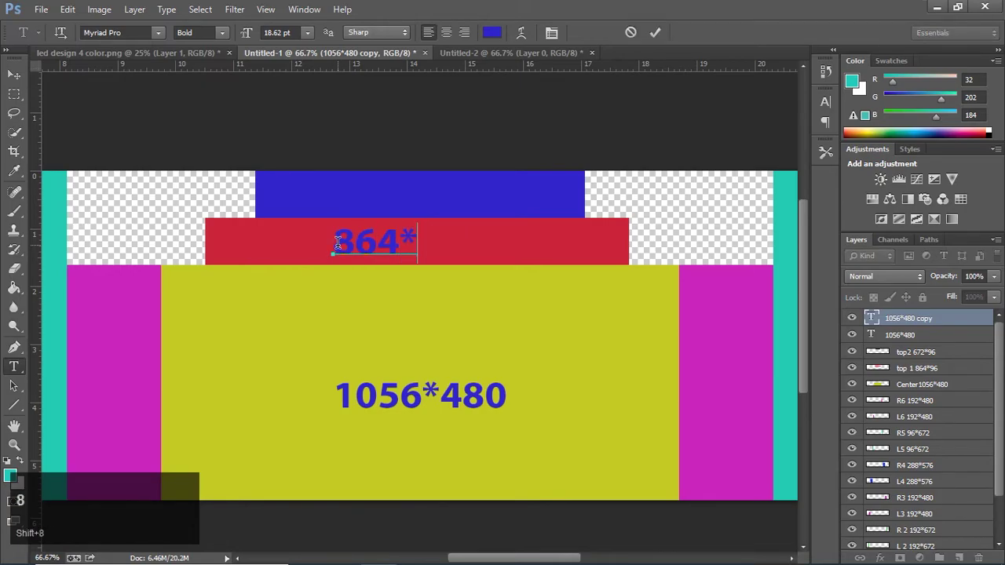
text(96)
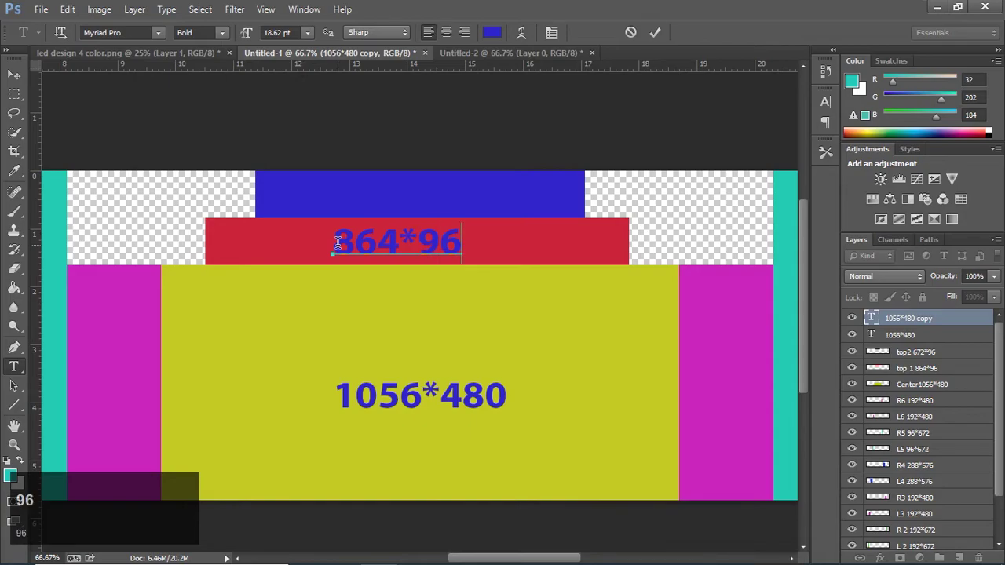
- Recolour the 864*96 text to green 20ca98 and move it to the middle of the red strip
drag(338, 243, 470, 241)
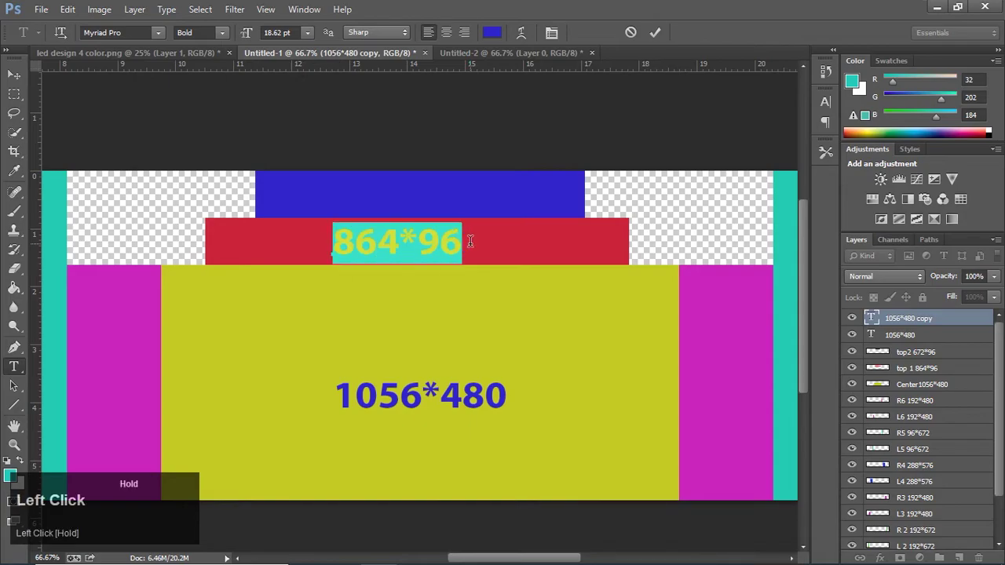
click(491, 32)
drag(814, 293, 814, 285)
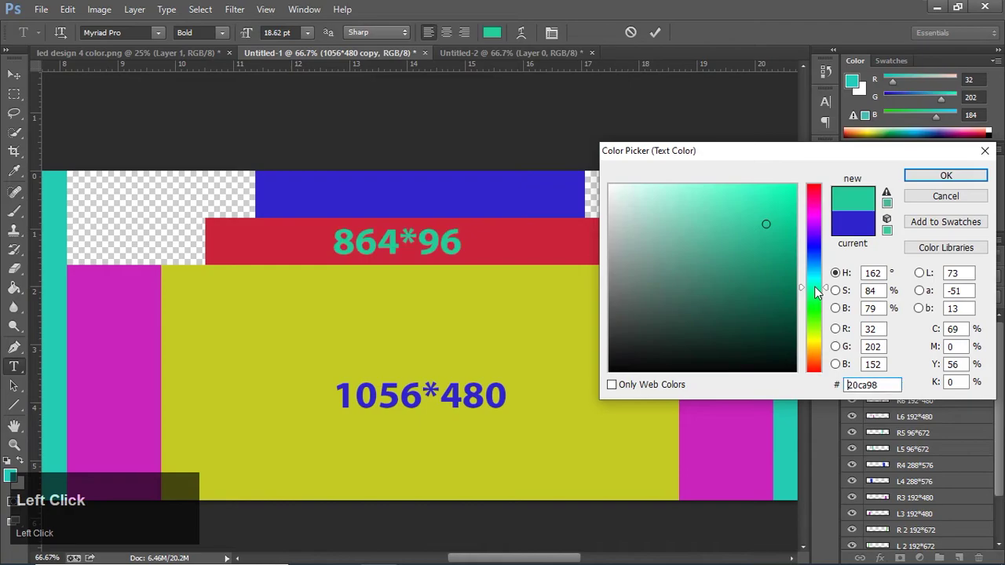
click(945, 175)
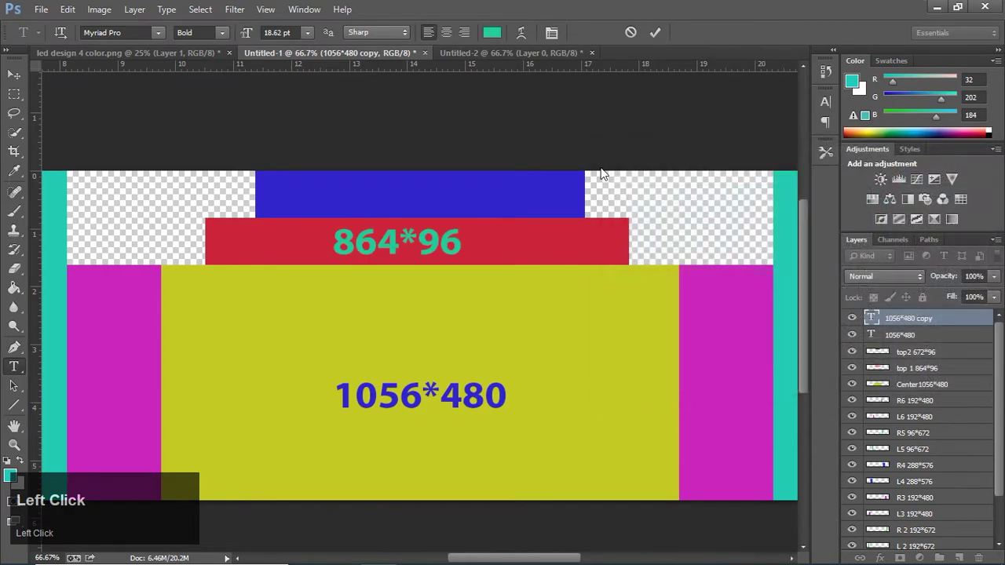
click(653, 33)
click(14, 75)
drag(384, 234, 409, 239)
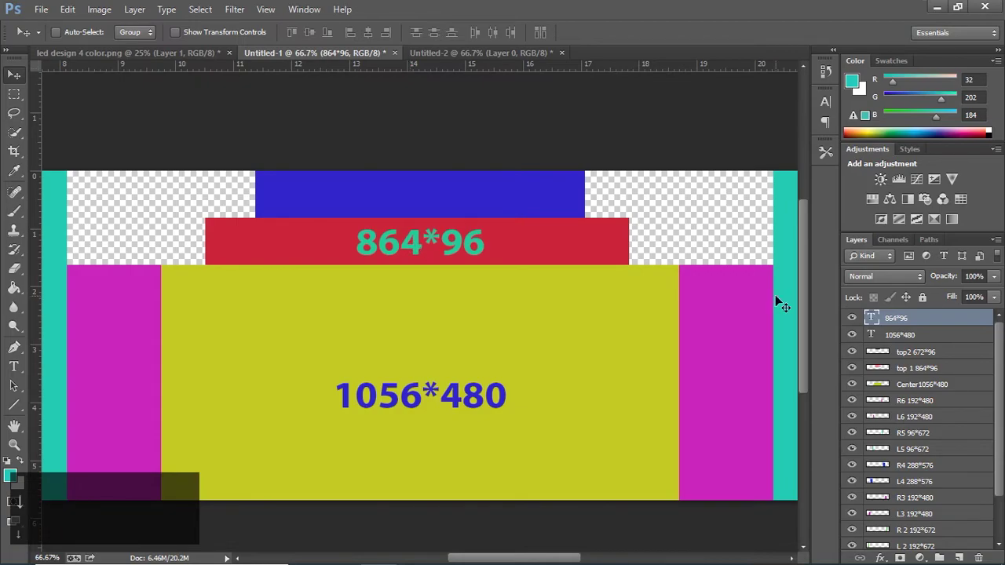
- Duplicate the 864*96 text layer and move the copy onto the blue strip directly above
right_click(901, 323)
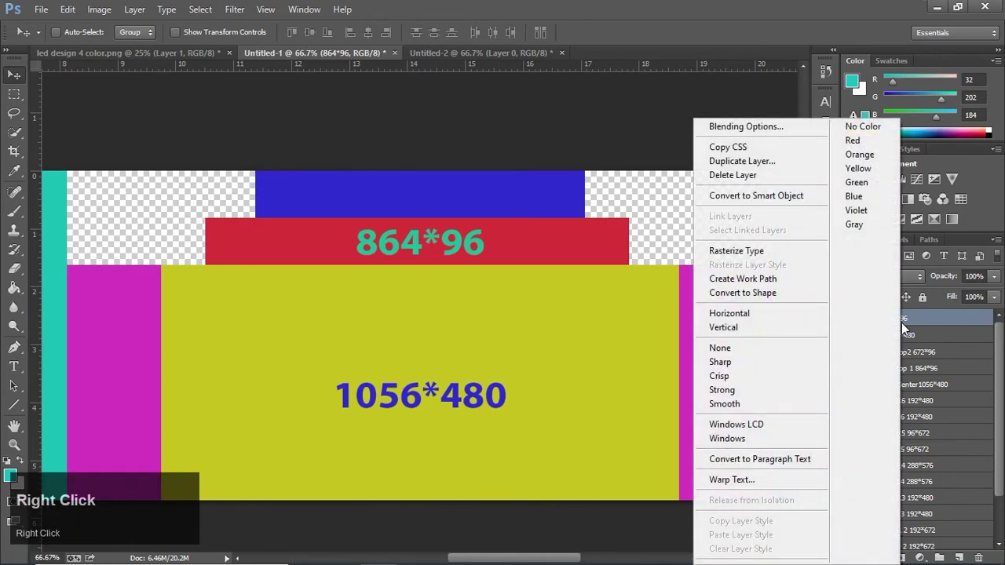
click(776, 161)
click(630, 164)
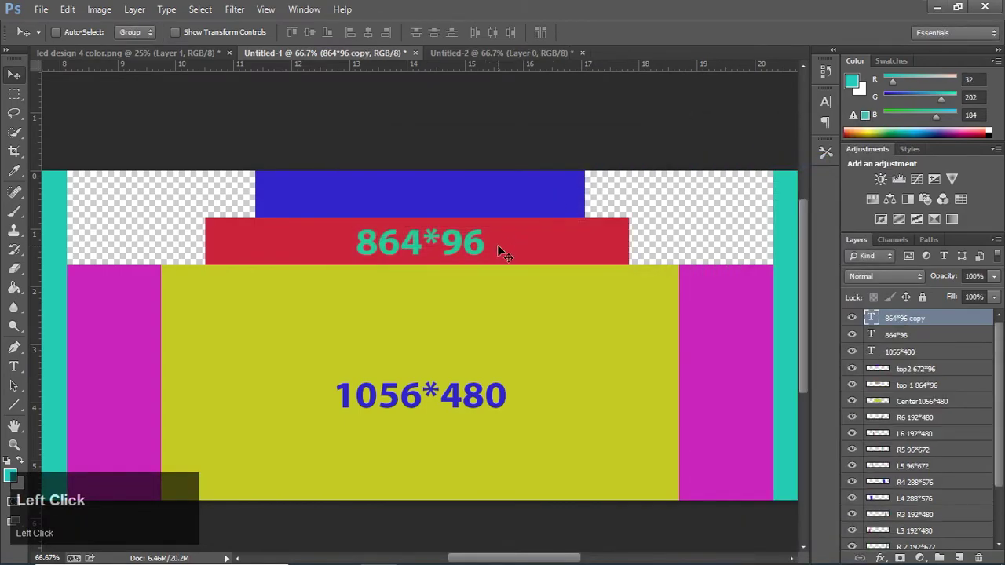
drag(465, 249, 468, 202)
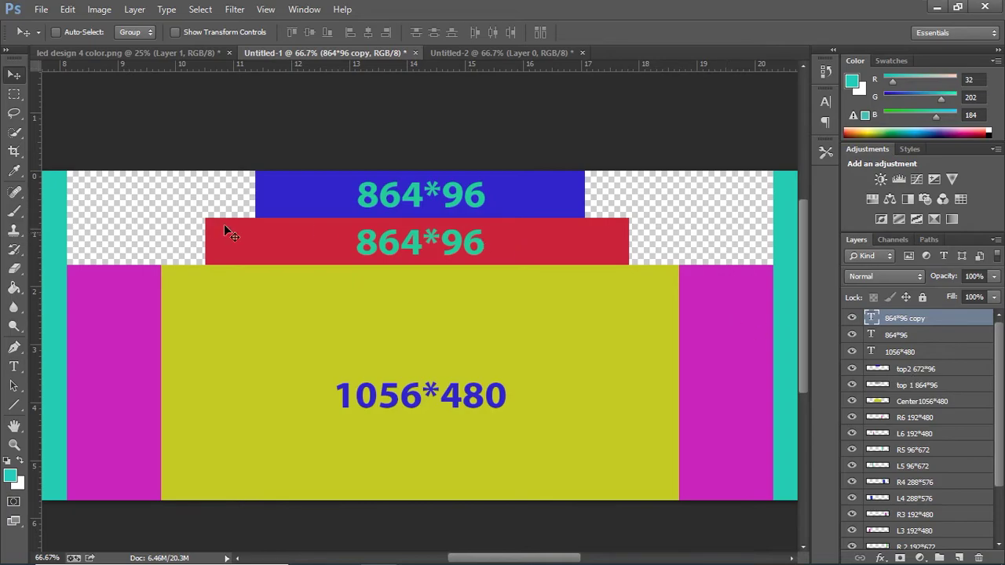
- Change the width in the blue strip's label so the text reads 672*96
click(13, 366)
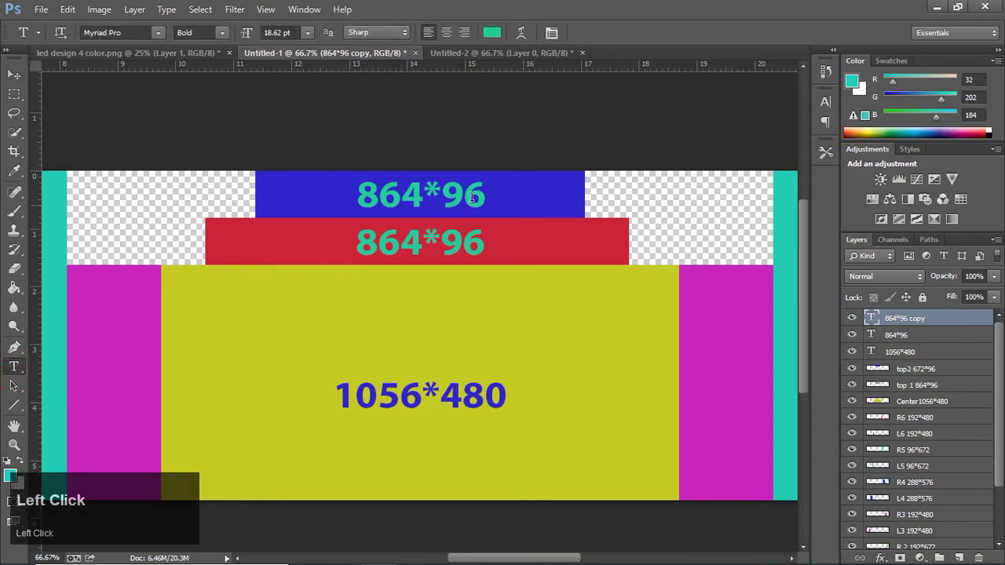
drag(483, 198, 357, 199)
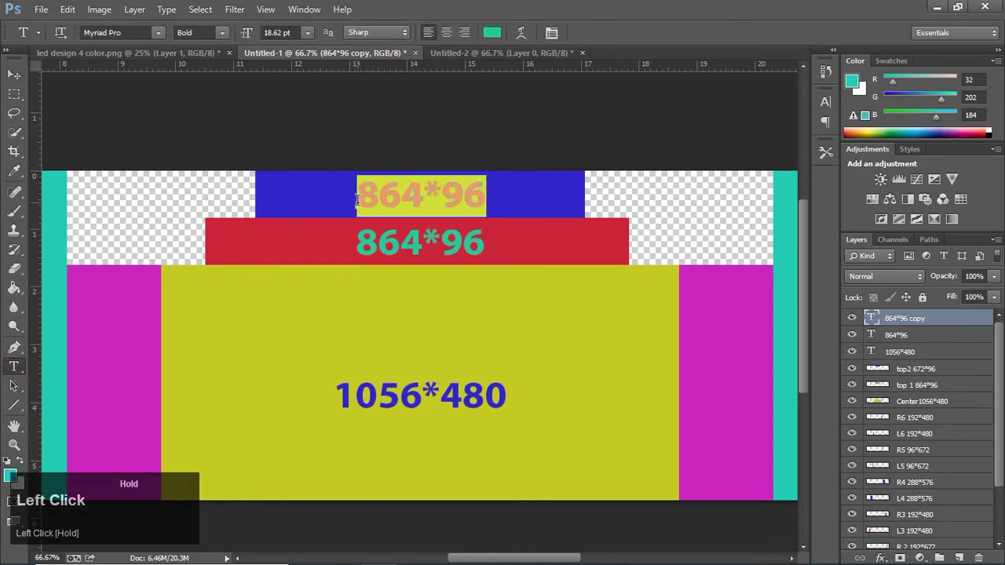
drag(424, 198, 340, 199)
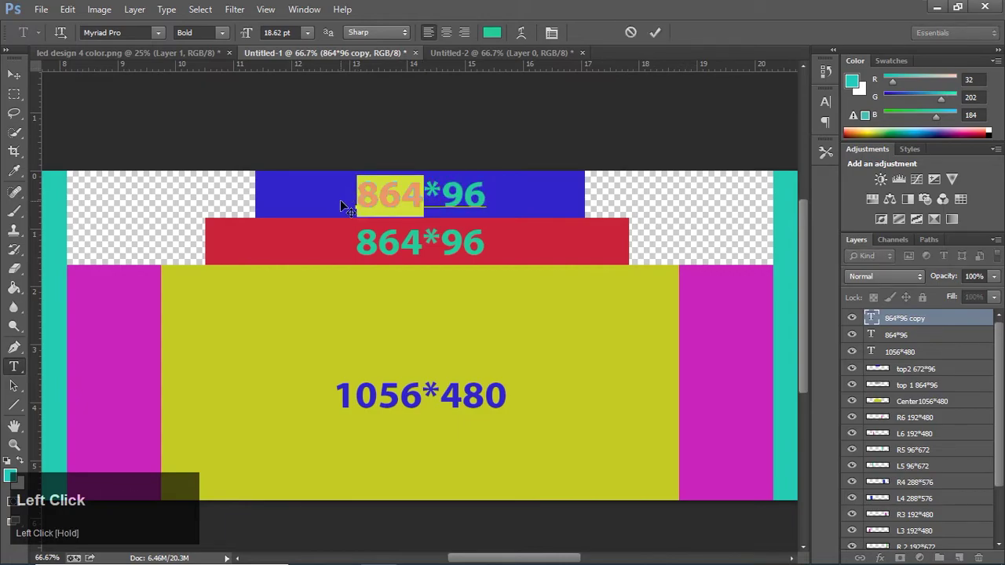
text(672)
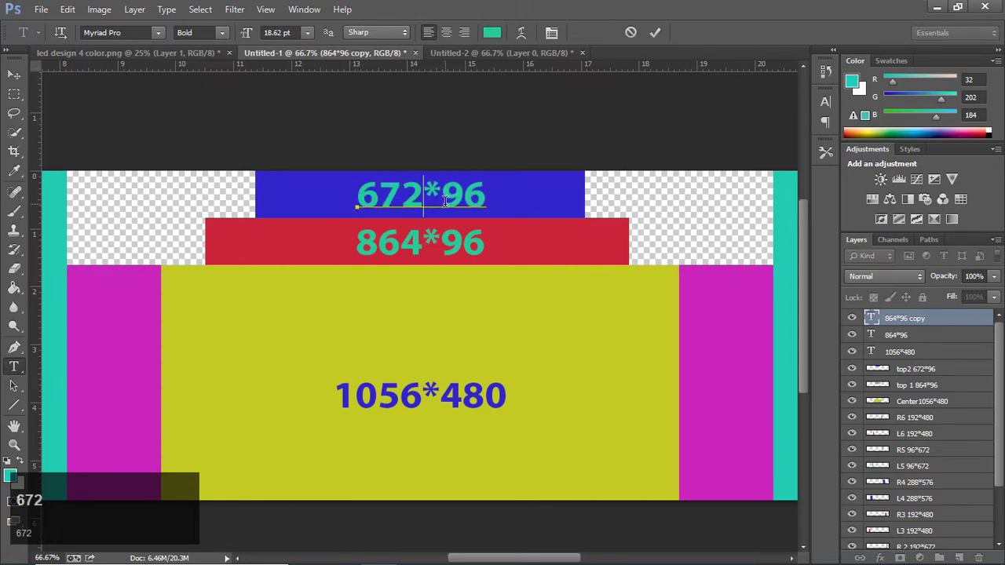
click(654, 33)
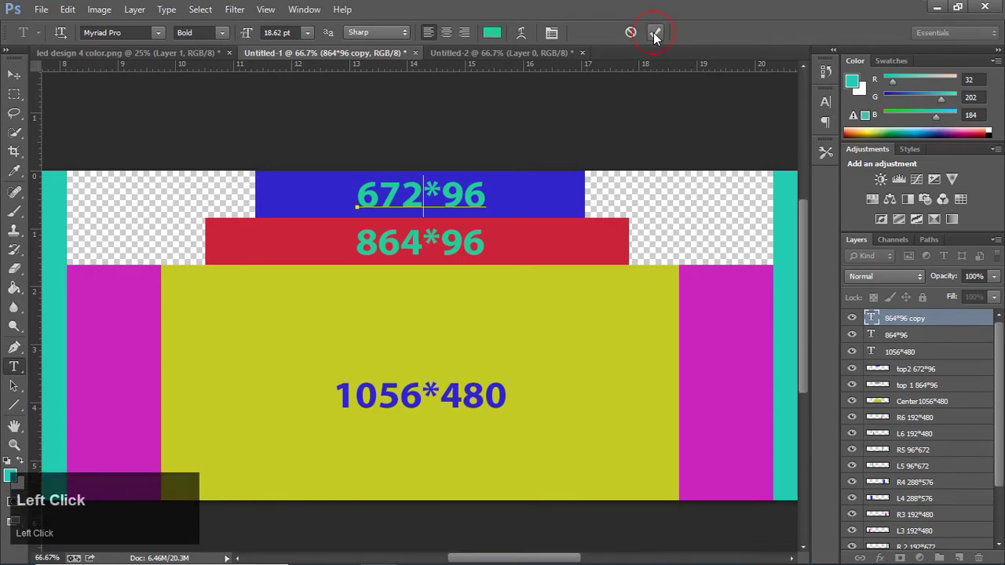
- Scale the 672*96 text down to about 81% wide and 82% high within the blue strip
click(12, 75)
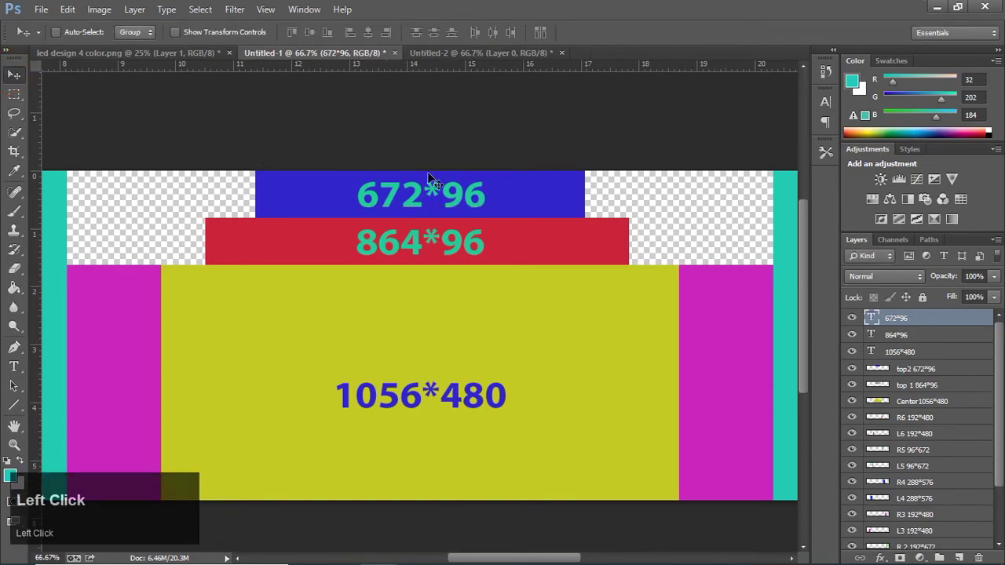
key(ctrl+t)
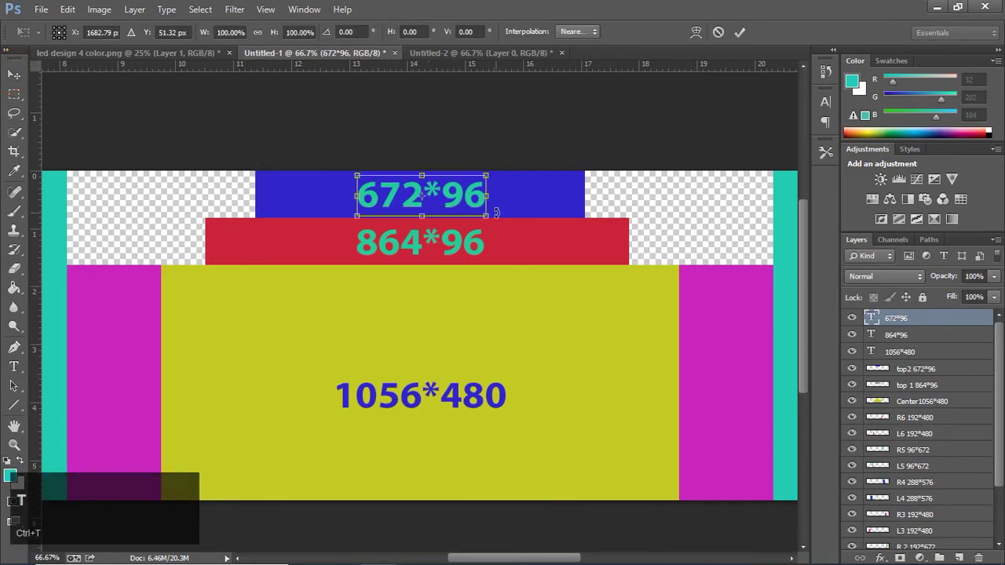
drag(484, 218, 460, 193)
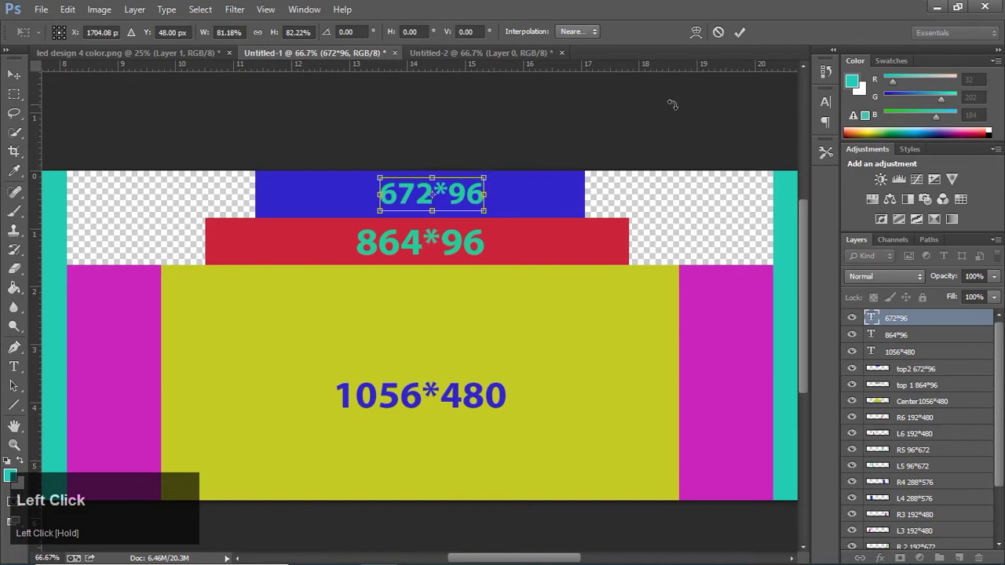
click(739, 33)
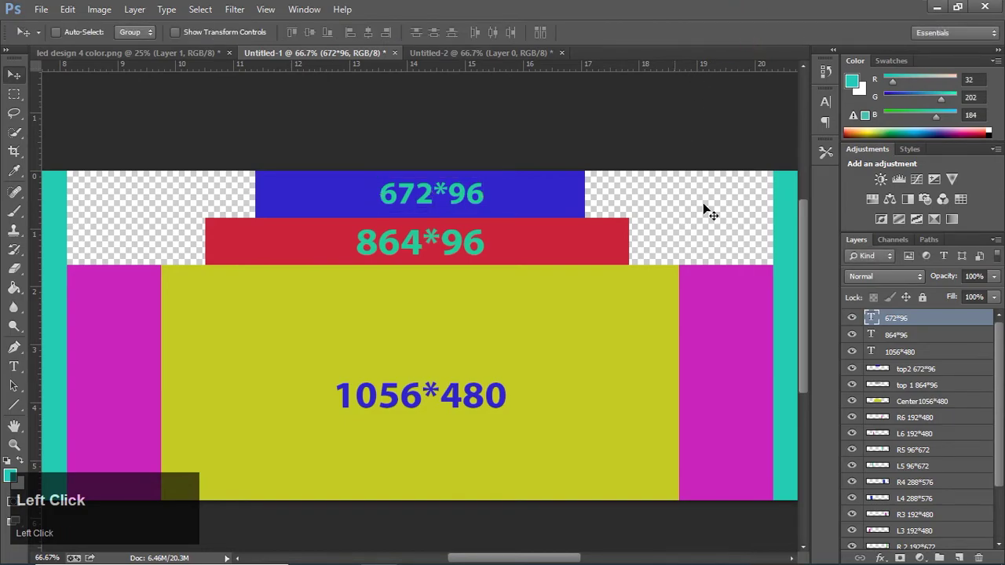
- Duplicate the 672*96 text layer within Untitled-1 and move the copy onto the red block at the map's far left
drag(804, 314, 808, 344)
drag(564, 557, 528, 562)
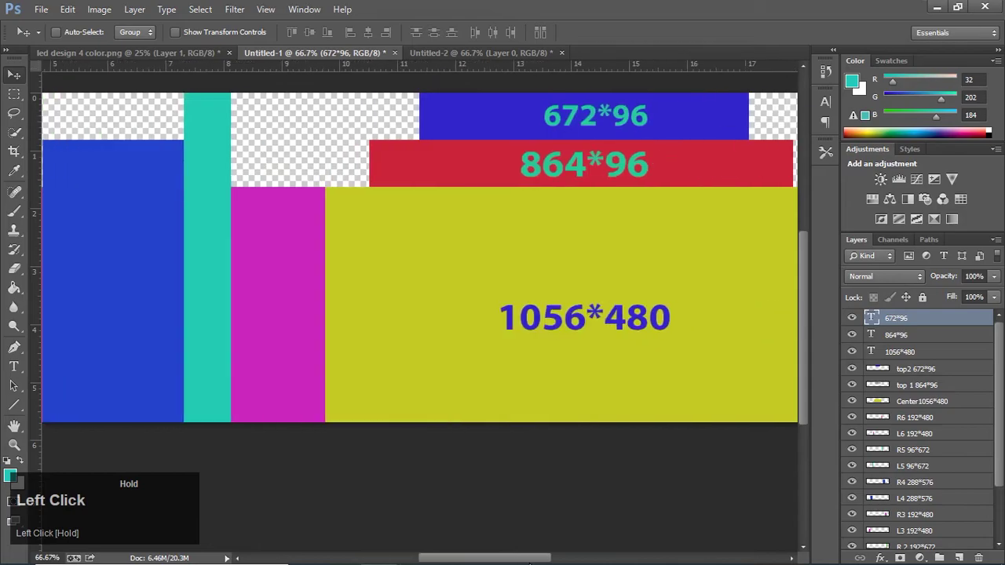
right_click(575, 326)
click(581, 326)
click(885, 325)
right_click(885, 325)
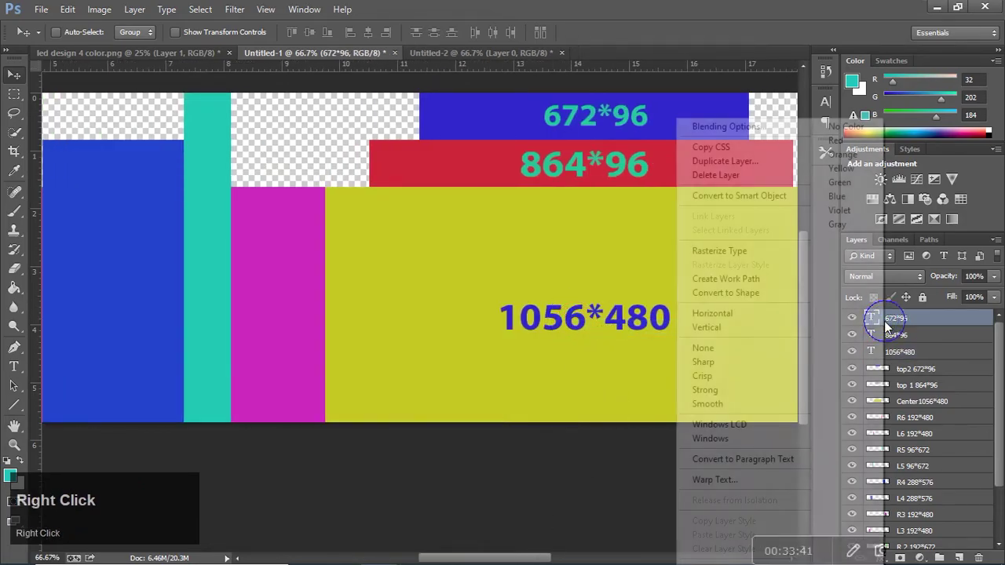
click(749, 168)
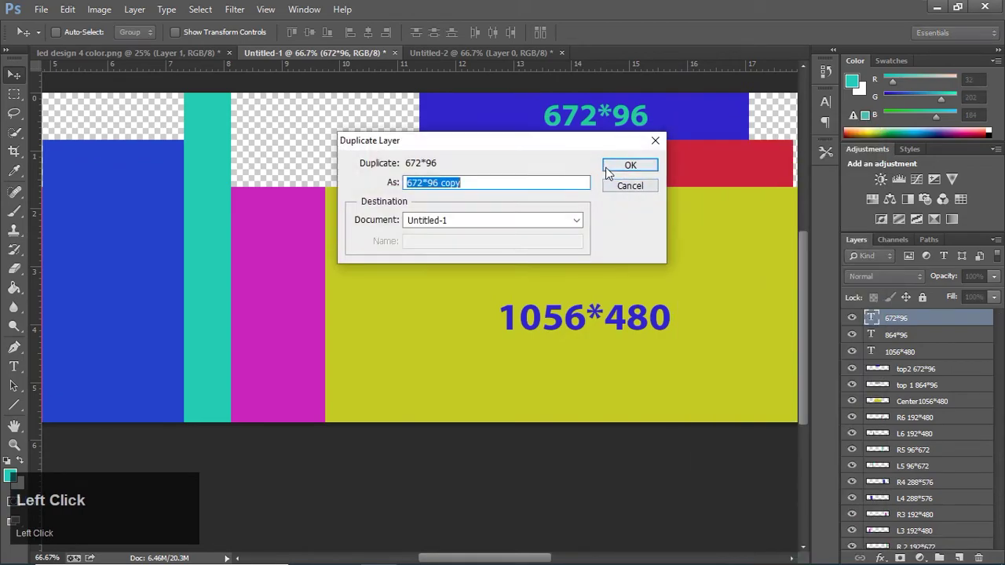
click(628, 165)
drag(578, 128, 121, 277)
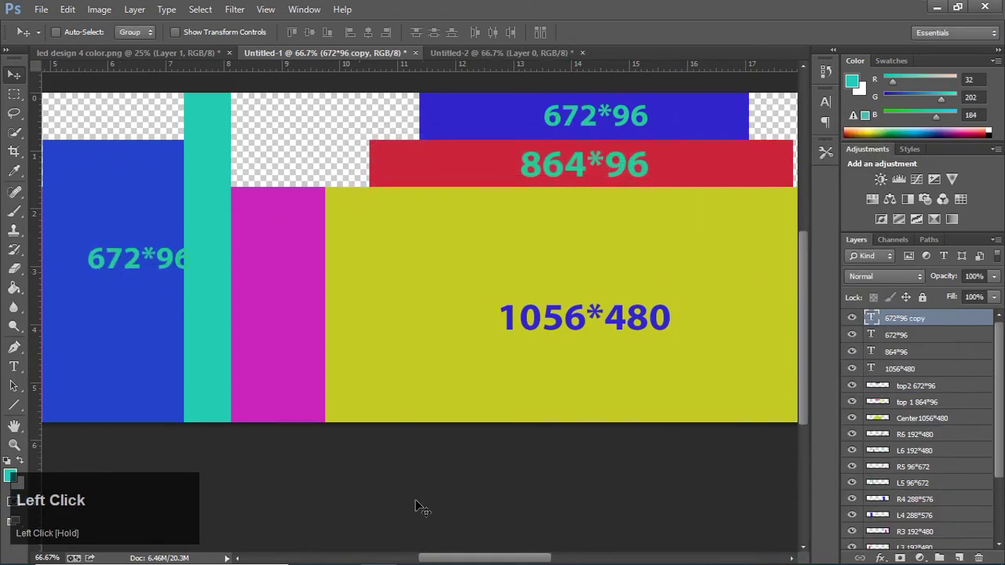
drag(426, 557, 348, 562)
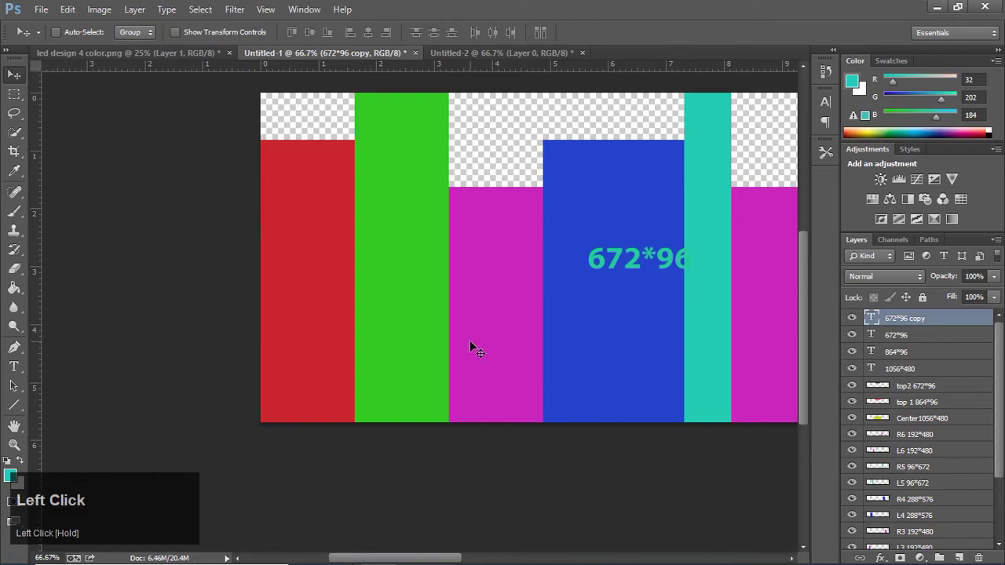
drag(604, 267, 277, 296)
- Shrink the copied 672*96 text to about 12.73 pt so it fits the width of the red block
key(ctrl+t)
drag(323, 296, 264, 294)
click(739, 32)
- Change the red block's label to 192*576 to match the size in the L1 layer name
click(13, 366)
click(653, 34)
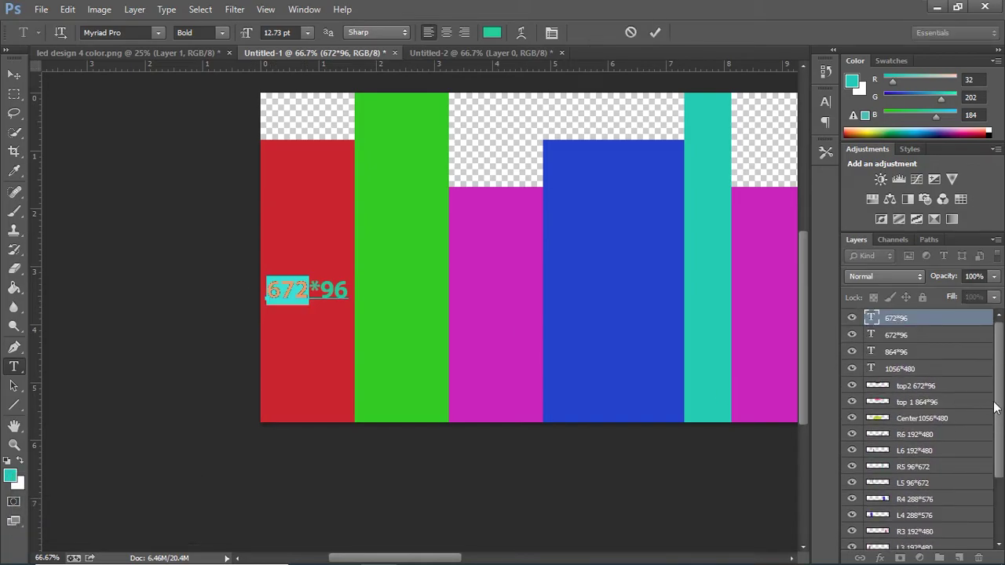
click(662, 32)
drag(1002, 403, 1003, 465)
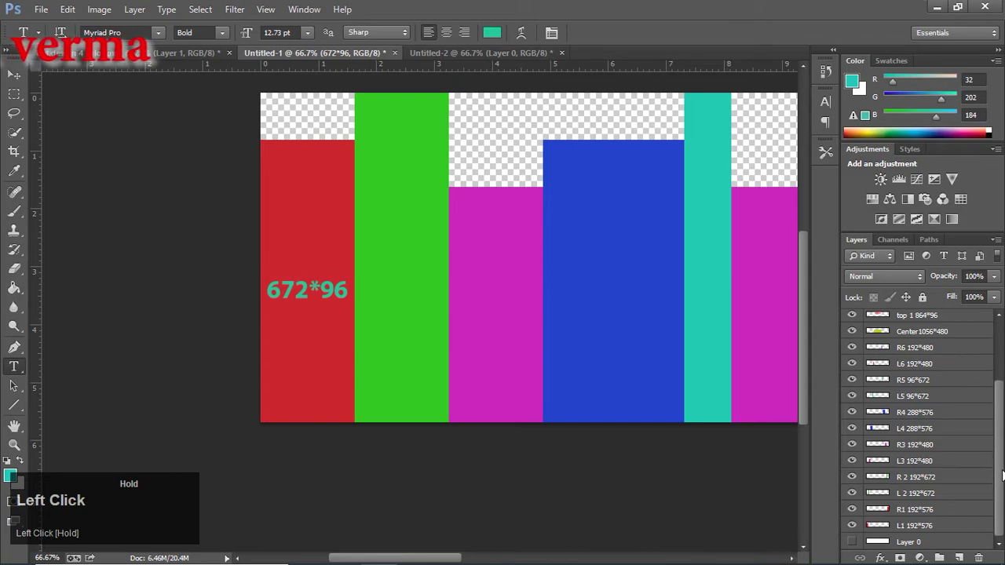
drag(266, 290, 309, 289)
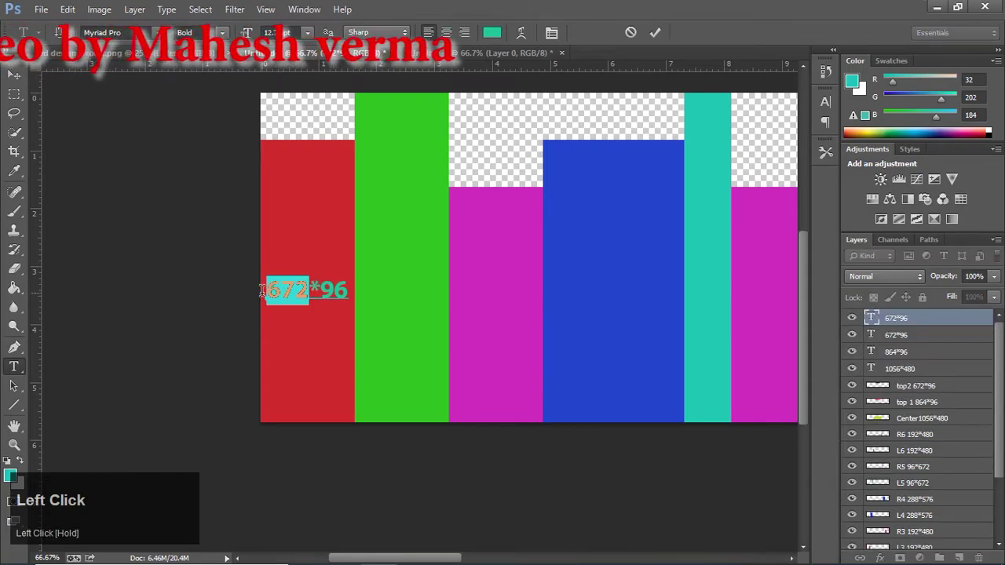
text(192)
drag(1002, 401, 1002, 463)
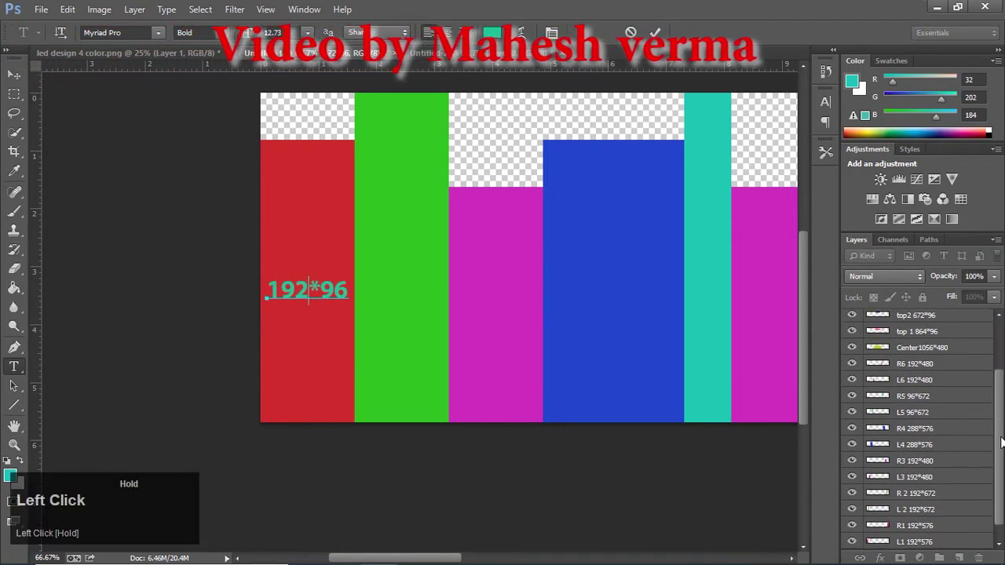
drag(317, 289, 349, 289)
text(576)
click(334, 289)
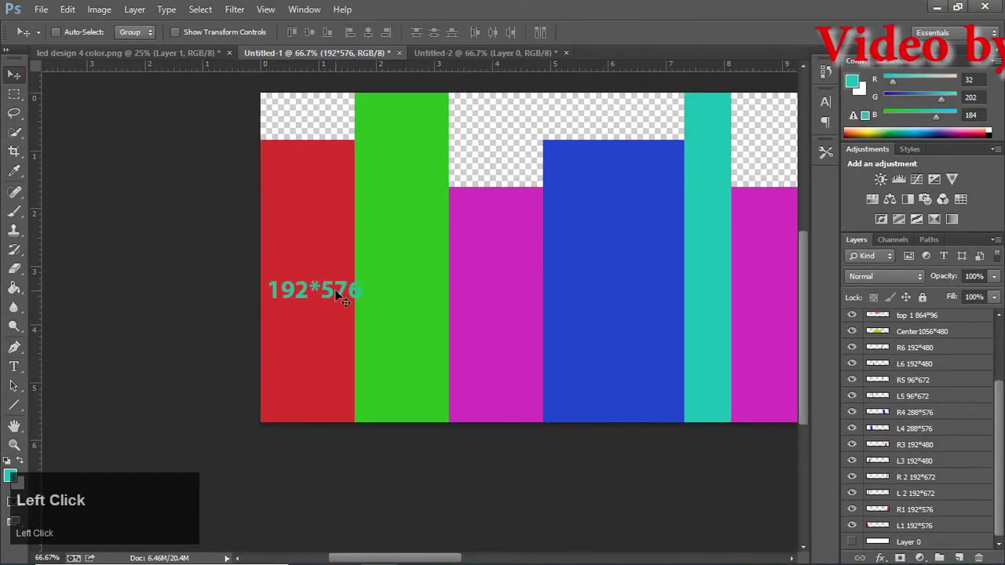
- Scale the 192*576 text to about 83% wide and 80% high so it stays inside the red block
key(ctrl+t)
drag(357, 302, 346, 303)
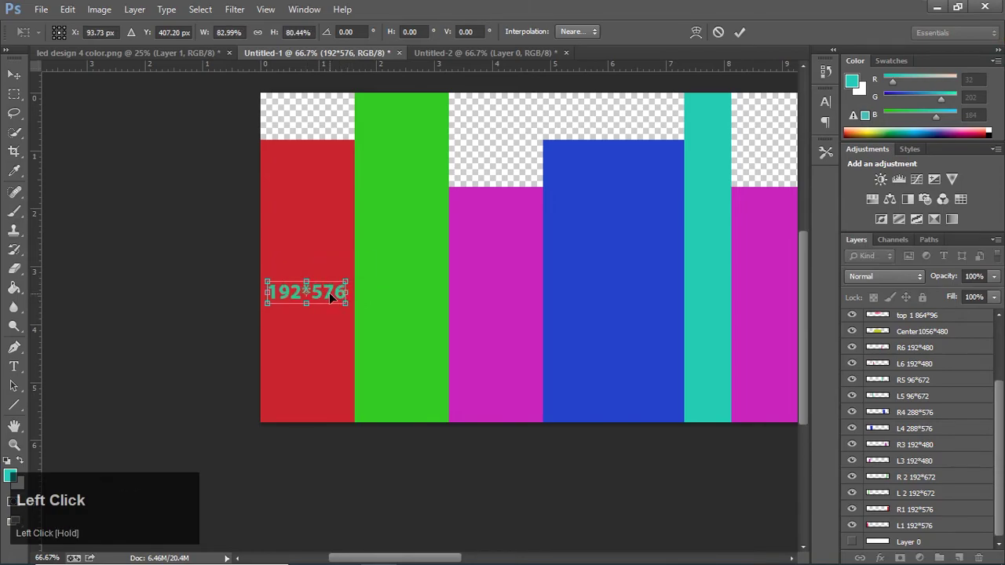
click(330, 333)
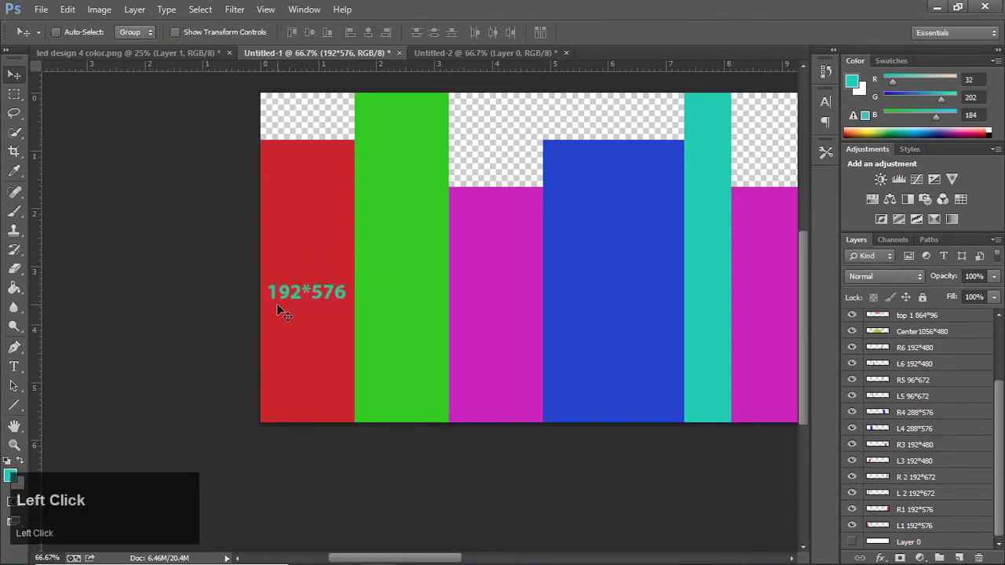
- Move the 192*576 text layer down the layer stack to sit directly above the L1 192*576 layer
drag(998, 403, 998, 315)
right_click(901, 320)
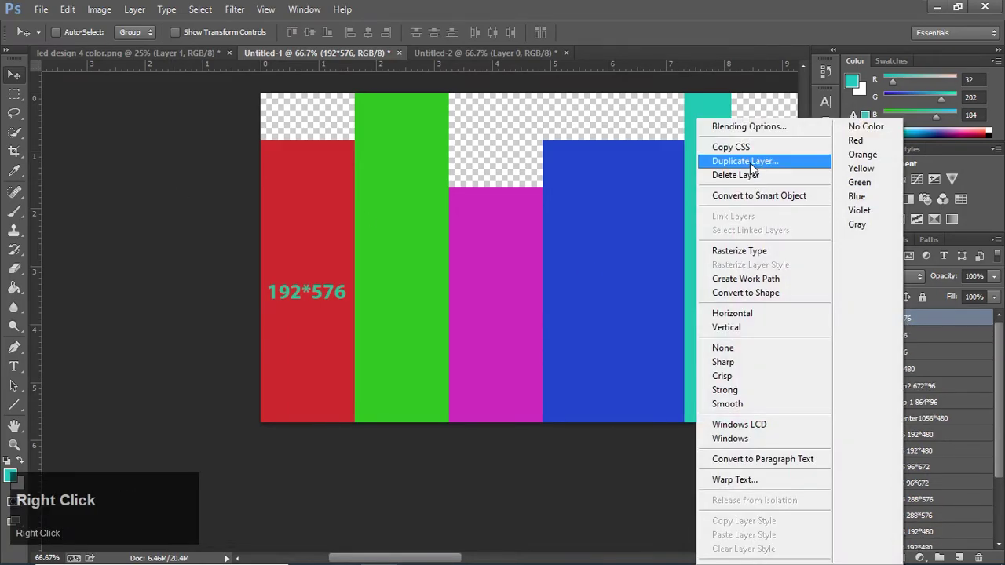
click(899, 320)
drag(899, 320, 909, 518)
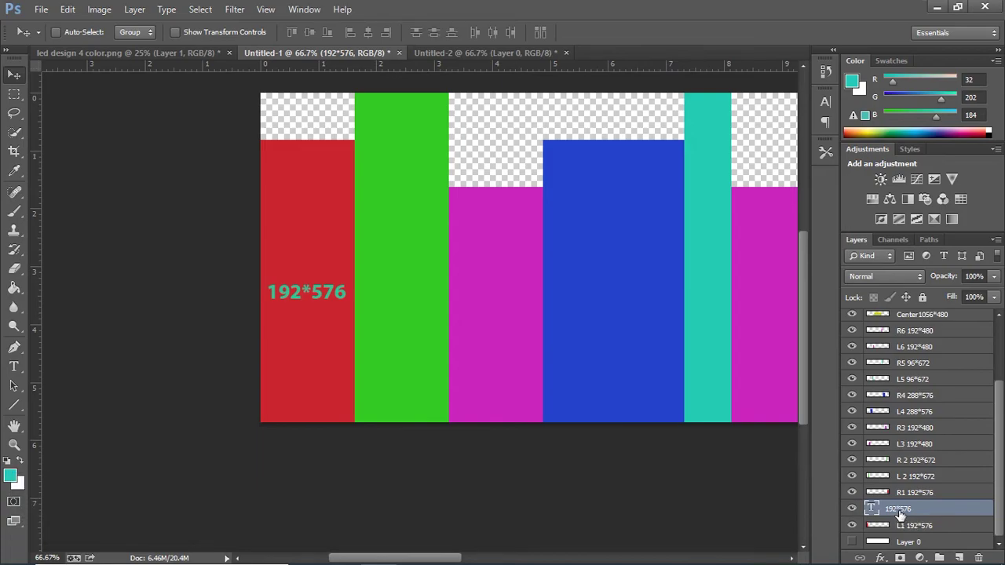
- Duplicate the 192*576 text layer, place the copy above the L 2 192*672 layer and move it onto the adjacent green block
right_click(915, 508)
click(852, 101)
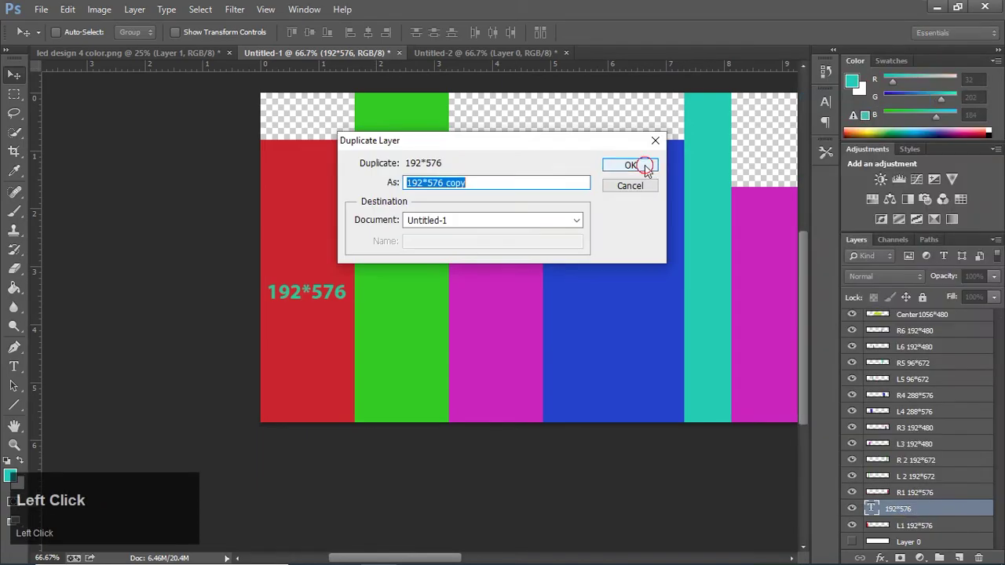
click(646, 165)
drag(903, 508, 899, 480)
drag(323, 302, 389, 271)
- Change the green block's label text to 192*672
click(14, 365)
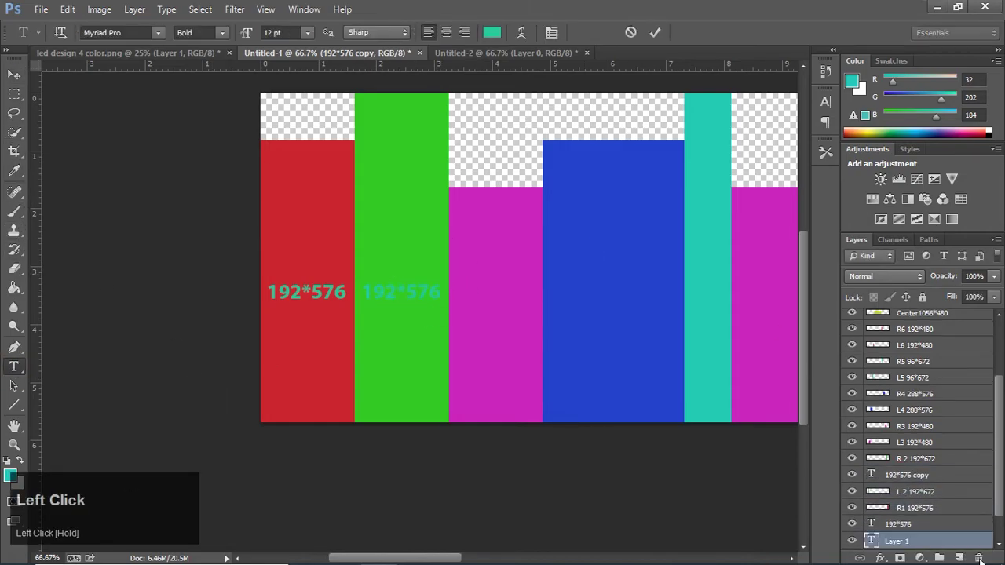
drag(397, 292, 354, 292)
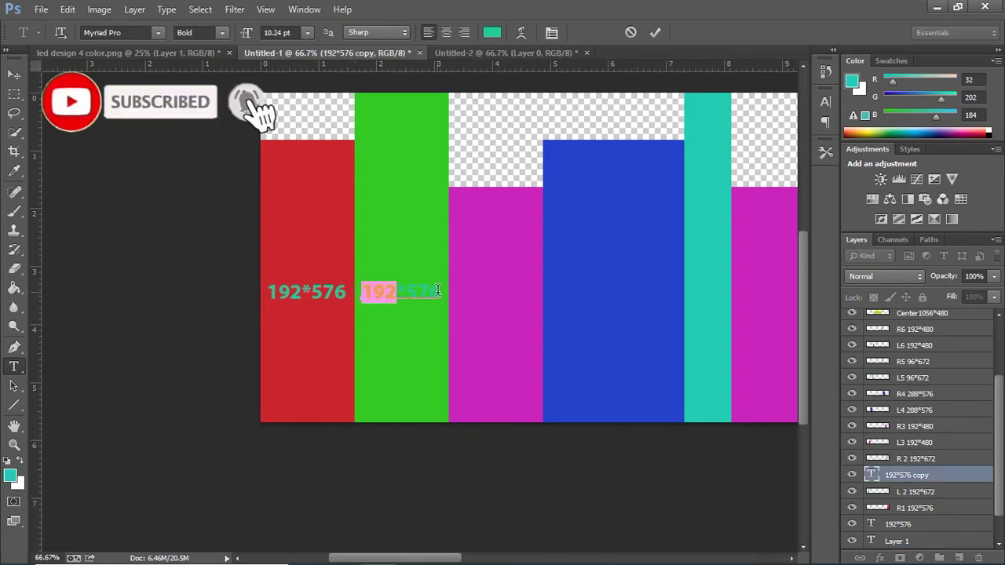
drag(438, 291, 410, 289)
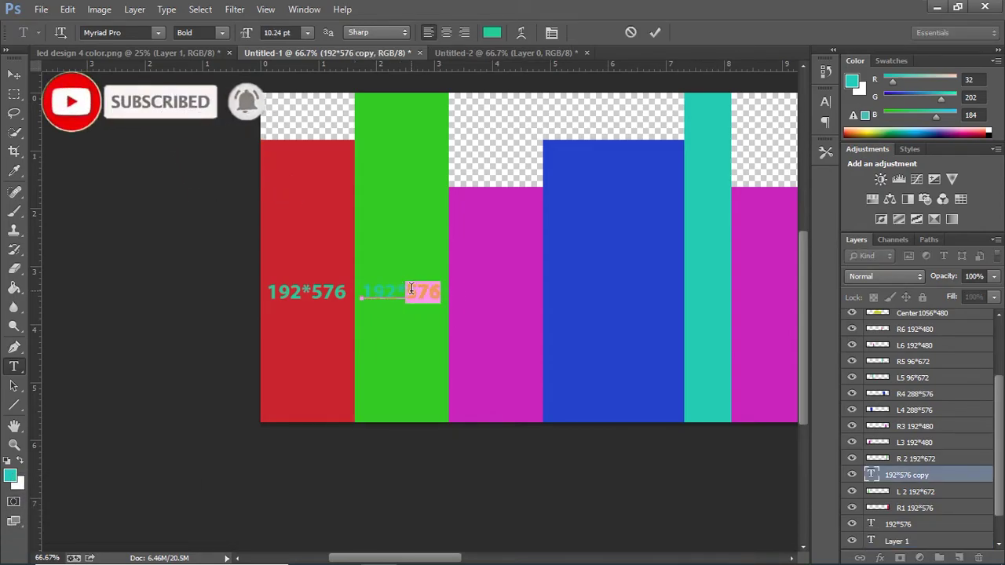
text(672)
- Recolour the 192*672 label blue (#3020ca) and move it higher, centred across the green block
drag(441, 292, 361, 292)
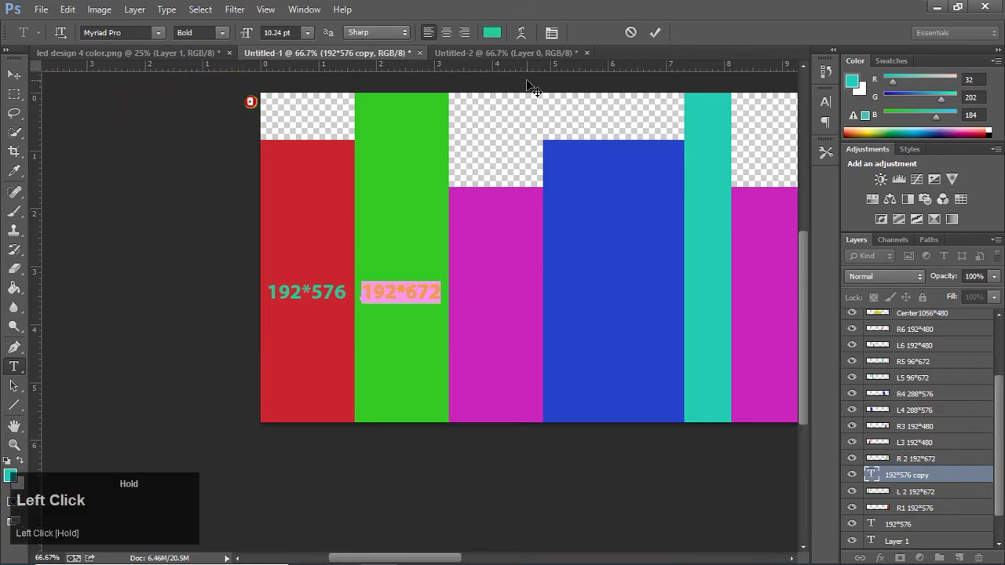
click(491, 32)
click(814, 250)
click(945, 175)
key(ctrl+Return)
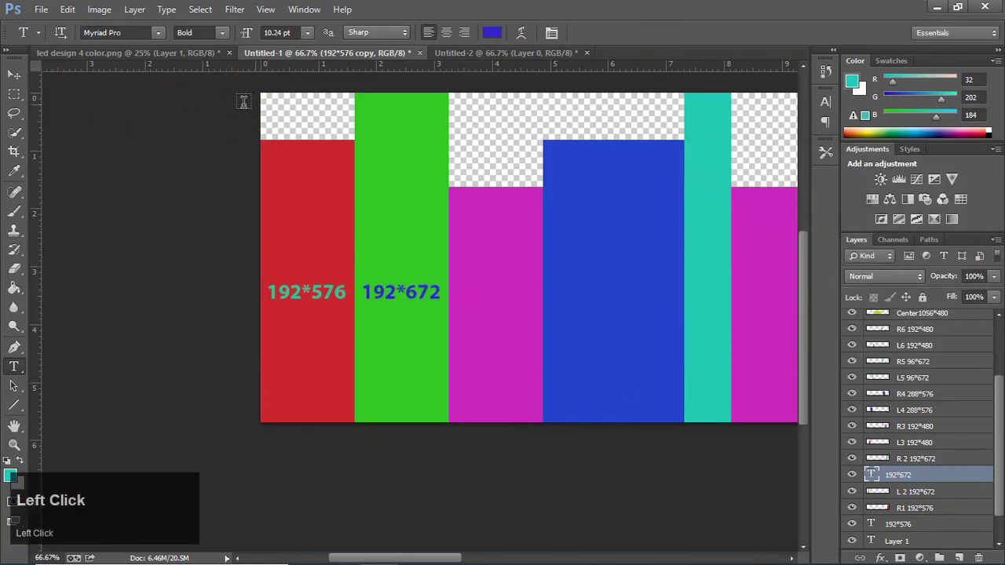
key(v)
drag(399, 293, 394, 237)
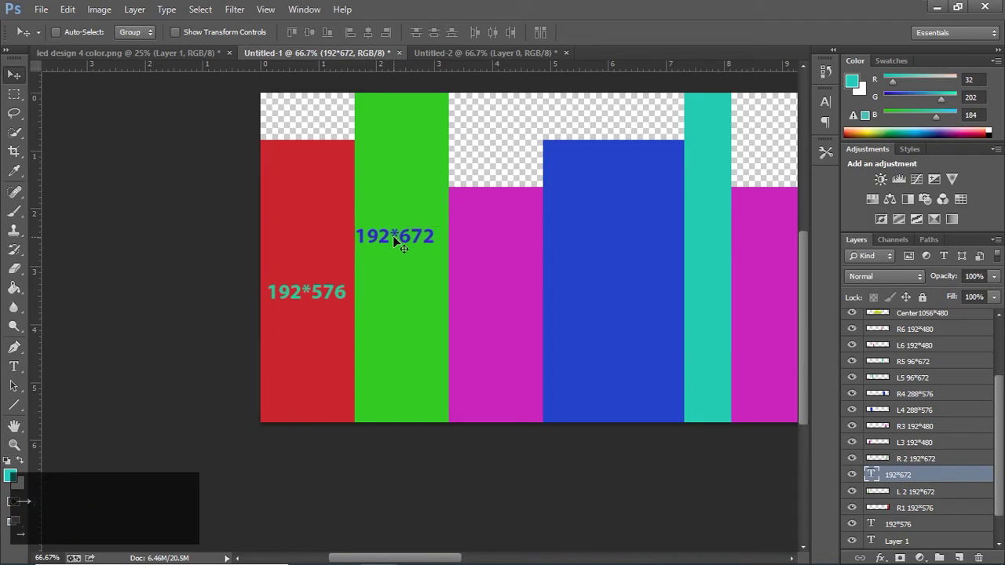
key(Right)
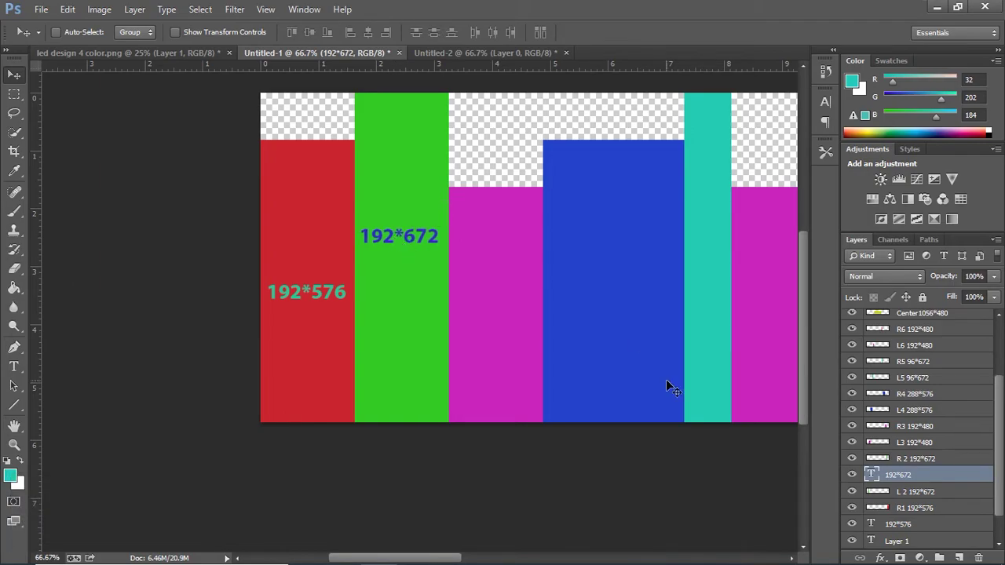
- Duplicate the 192*672 text layer, place the copy above the L3 192*480 layer and move it onto the first magenta block
right_click(903, 478)
click(844, 72)
click(633, 164)
drag(902, 475, 897, 442)
drag(421, 237, 458, 299)
- Recolour the first magenta block's label yellow-green (#b0ca20)
click(13, 366)
click(491, 32)
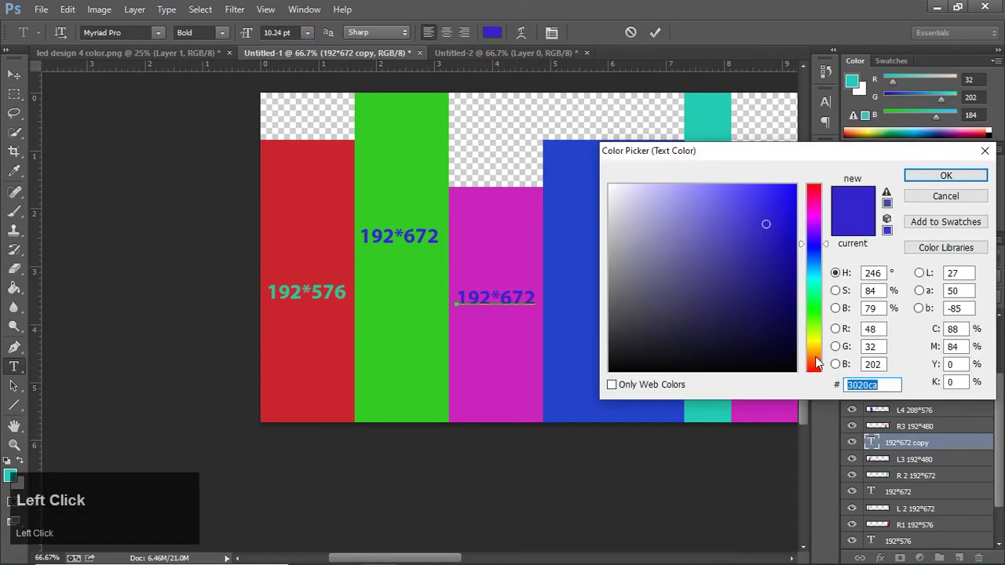
click(811, 336)
click(933, 178)
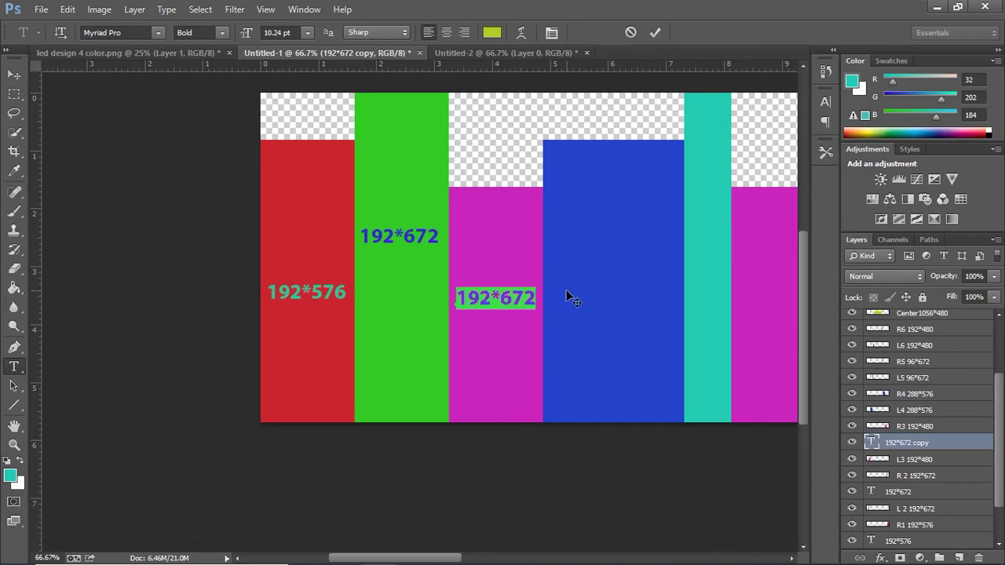
- Change the first magenta block's label text to 192*480
drag(500, 298, 535, 298)
text(480)
click(654, 32)
click(14, 74)
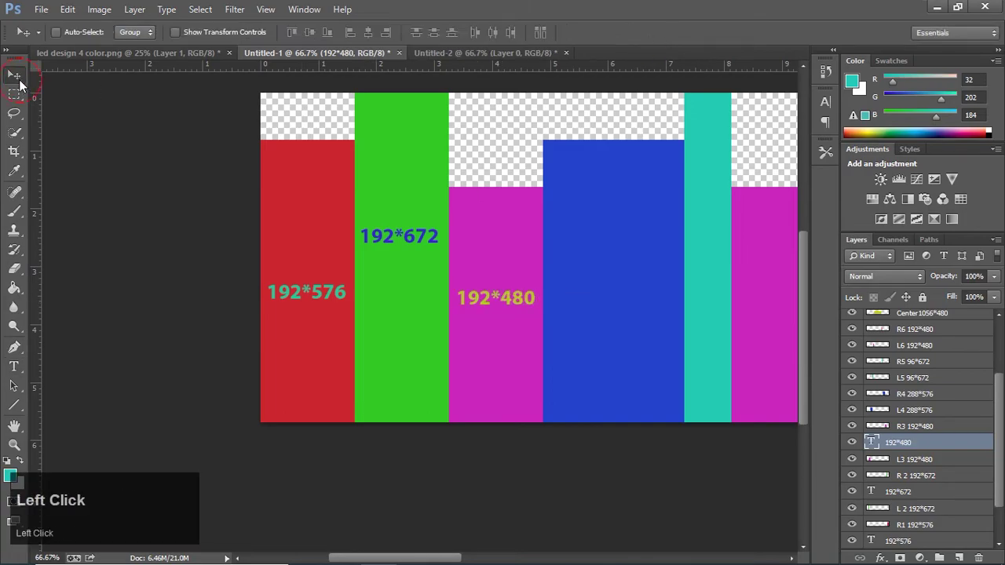
- Duplicate the 192*480 text layer, place the copy above the L4 288*576 layer and move it onto the left blue block
right_click(896, 444)
click(741, 165)
click(633, 164)
drag(899, 401, 899, 401)
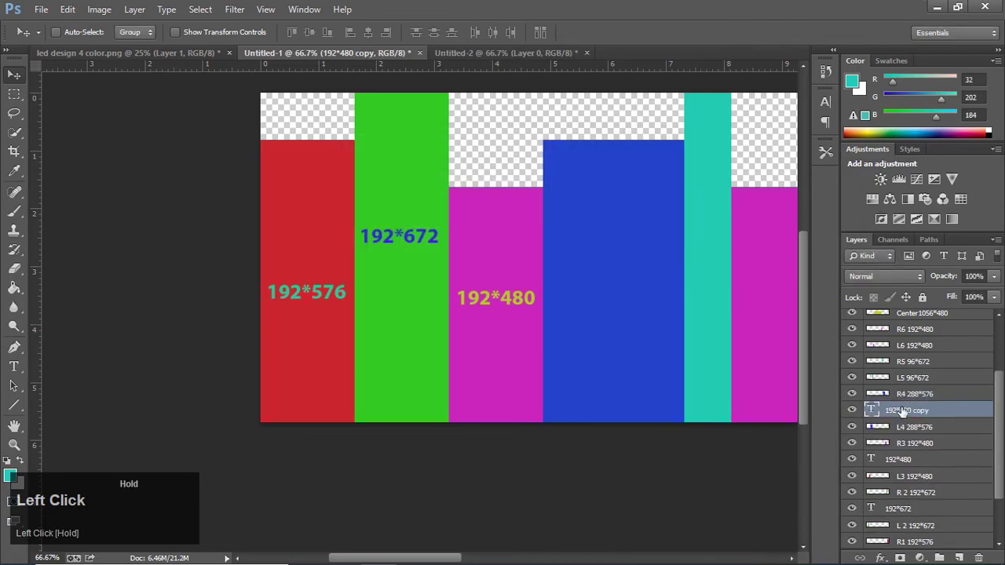
drag(552, 332, 670, 332)
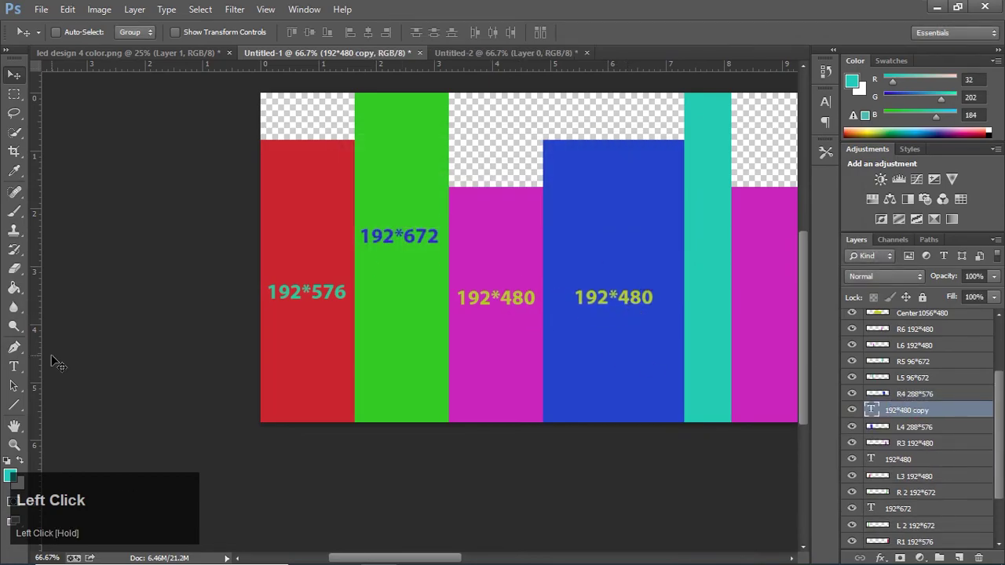
- Change the left blue block's label text to 288*576 and shift it to the middle of the block
click(15, 367)
drag(611, 298, 653, 297)
text(288*)
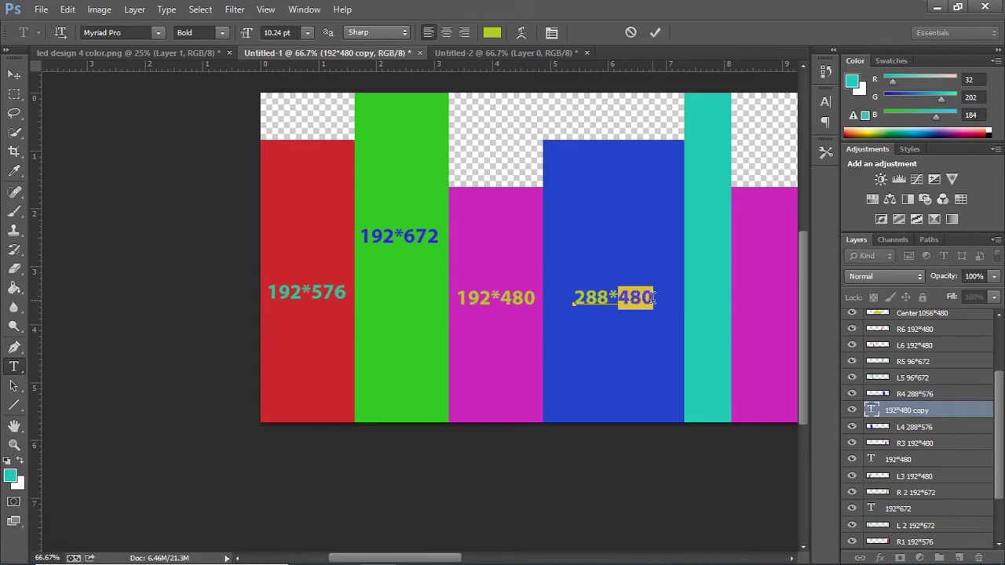
text(576)
click(655, 32)
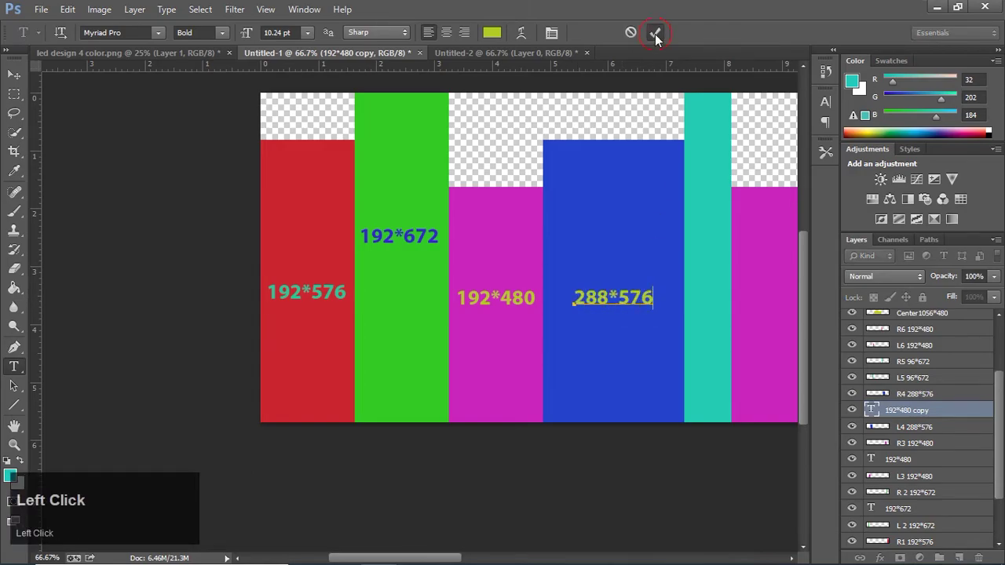
click(17, 72)
click(631, 297)
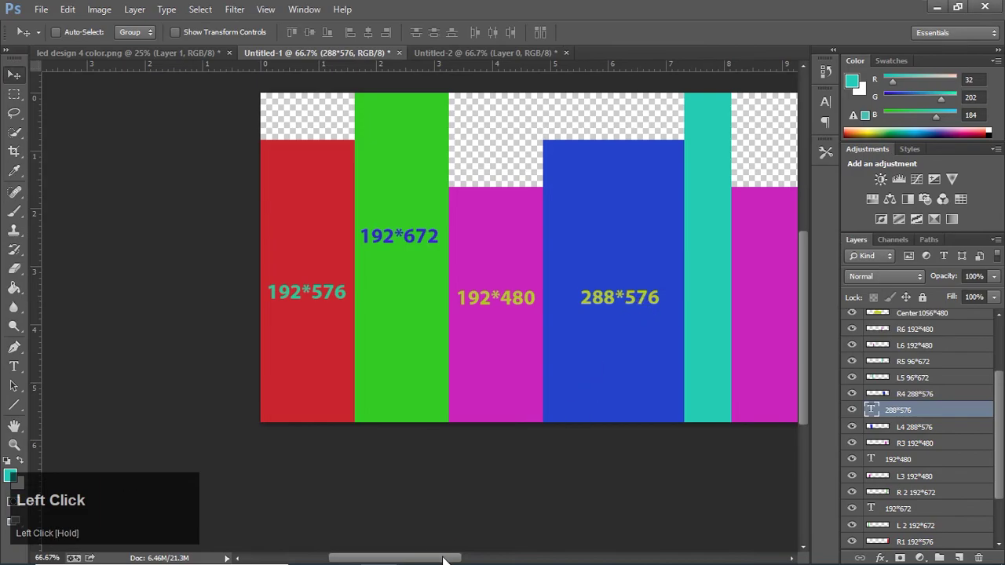
- Duplicate the 288*576 text layer, place the copy above the L5 96*672 layer and move it onto the narrow teal block
drag(446, 558, 499, 559)
right_click(894, 409)
click(737, 161)
click(633, 166)
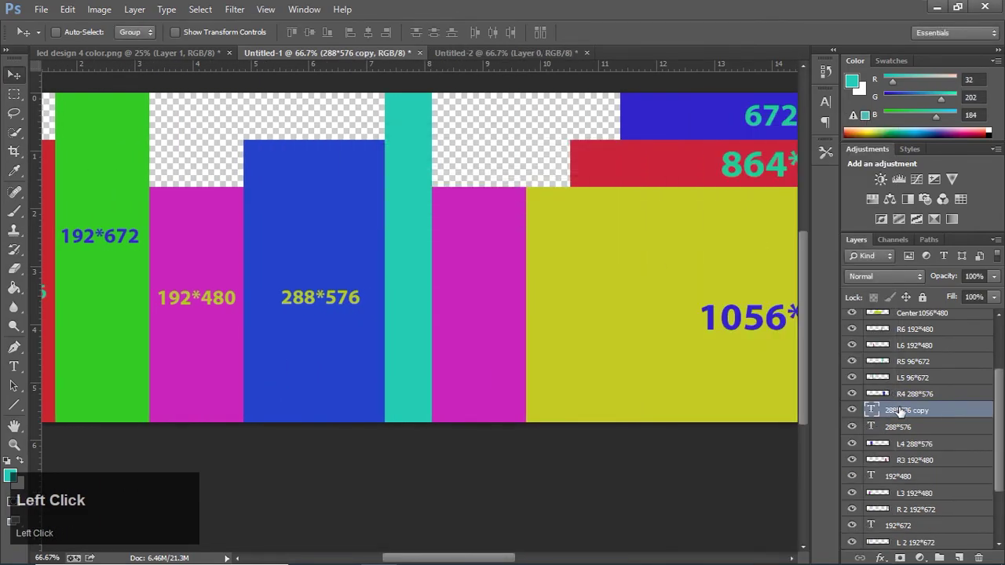
drag(900, 411, 900, 379)
drag(308, 298, 419, 282)
- Shrink the teal block's label to about 5.6 pt so it fits the block's width, and recolour it blue
key(ctrl+t)
click(739, 32)
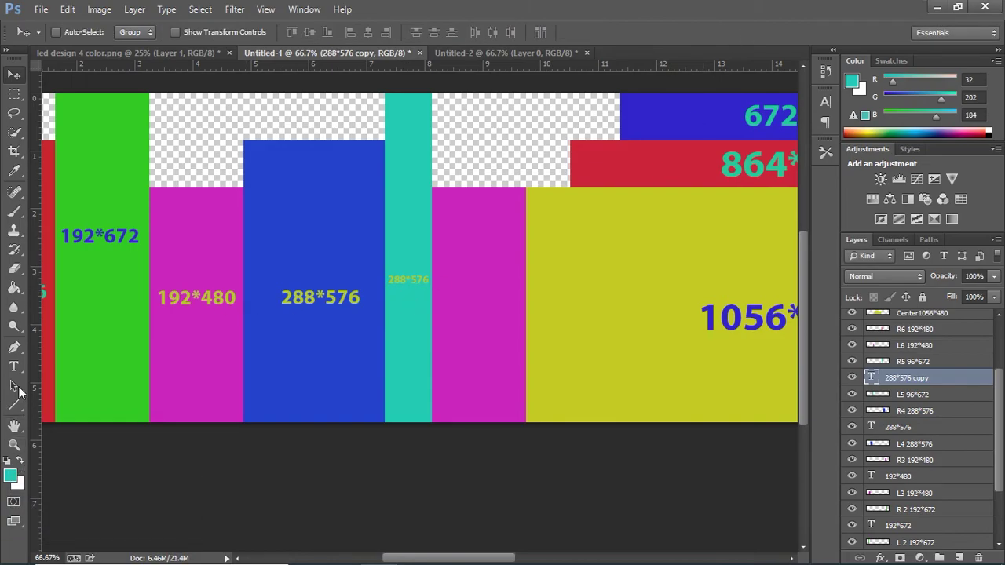
key(t)
click(492, 32)
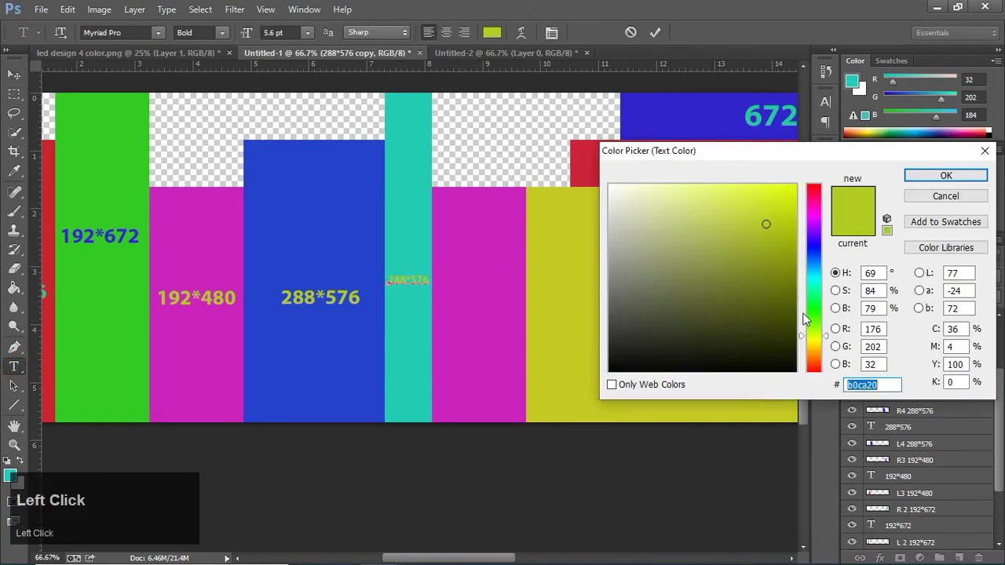
click(814, 254)
click(946, 175)
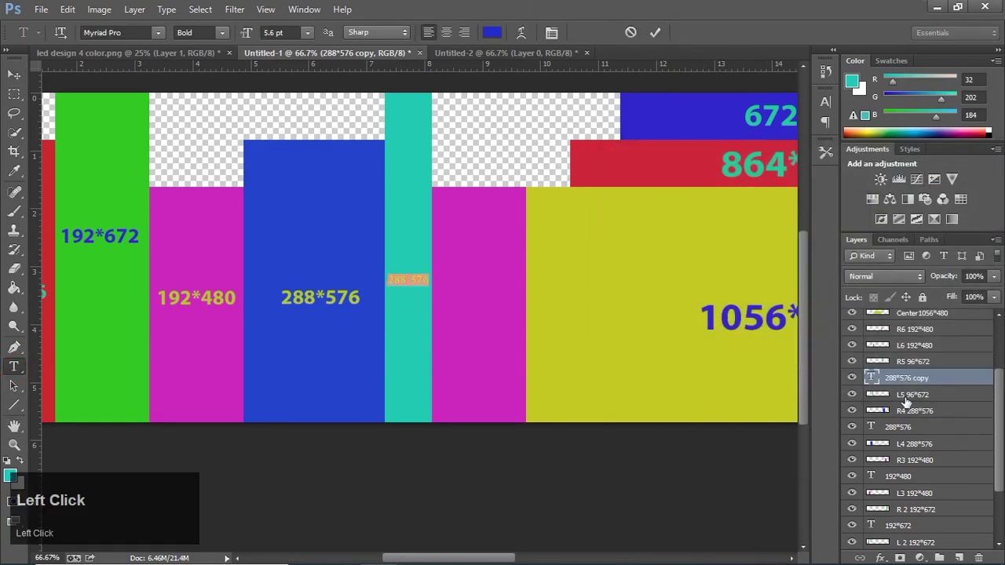
click(655, 32)
- Change the narrow teal block's label text to 96*672
mouse_move(407, 280)
mouse_down()
mouse_move(388, 281)
mouse_move(426, 280)
mouse_up()
text(96*)
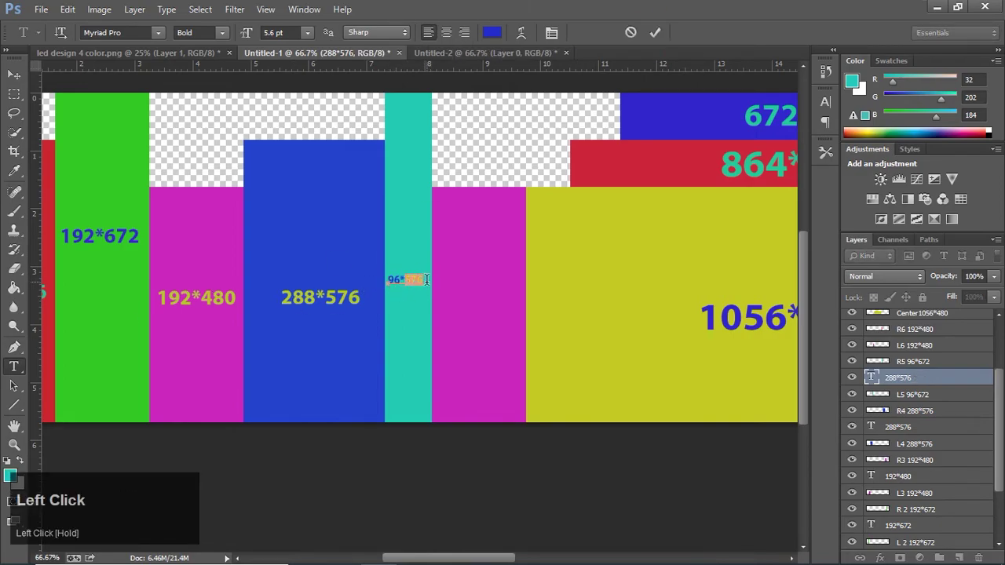
text(67)
click(655, 32)
click(14, 76)
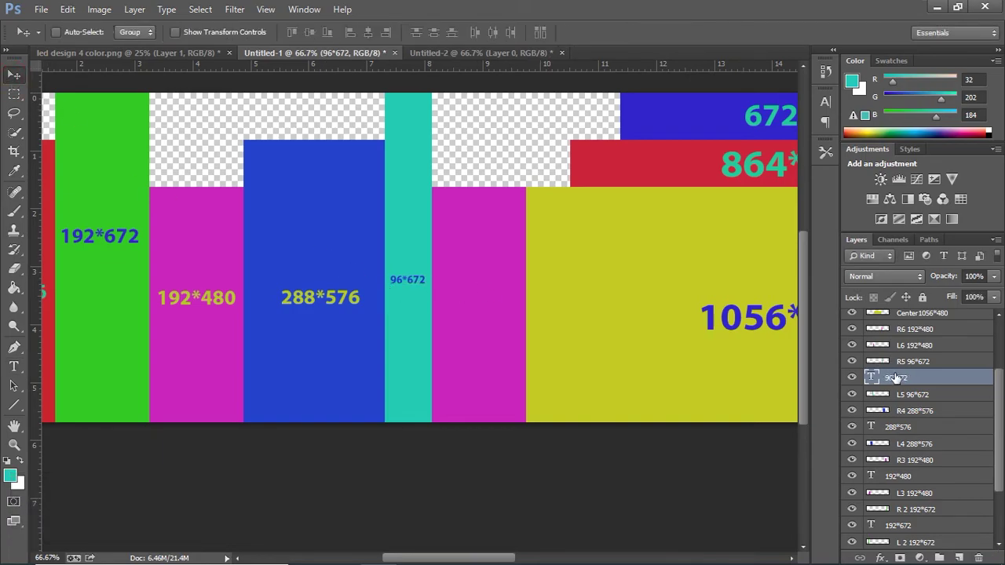
- Duplicate the 96*672 text layer, place the copy above the L6 192*480 layer and move it onto the magenta block beside the yellow centre
right_click(895, 377)
click(725, 177)
key(Return)
drag(895, 377, 894, 345)
drag(418, 284, 495, 317)
- Enlarge the L6 magenta block's label to about 12.17 pt and change its text to 192*480, centred within the block
key(ctrl+t)
click(740, 32)
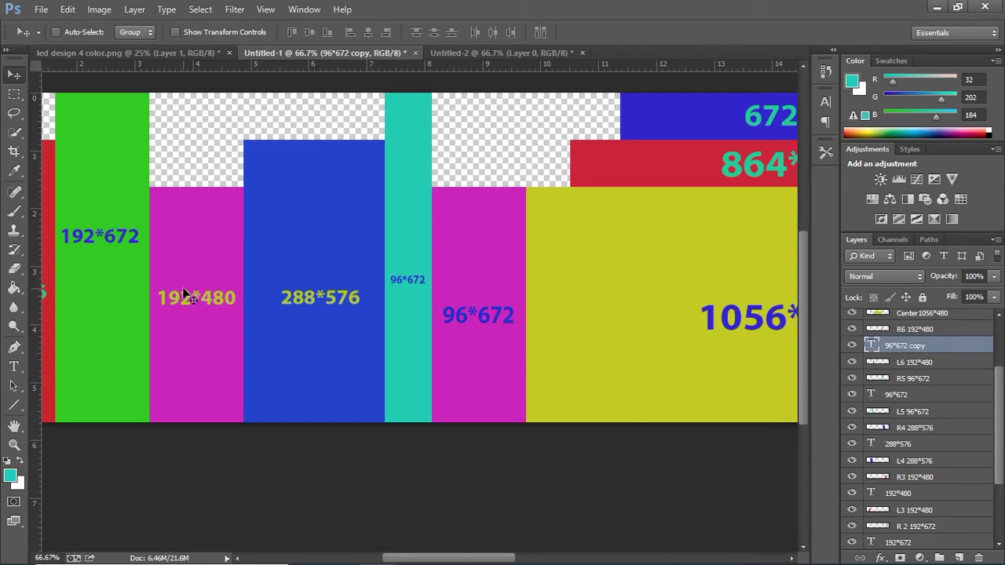
click(13, 365)
drag(468, 321, 535, 315)
text(192)
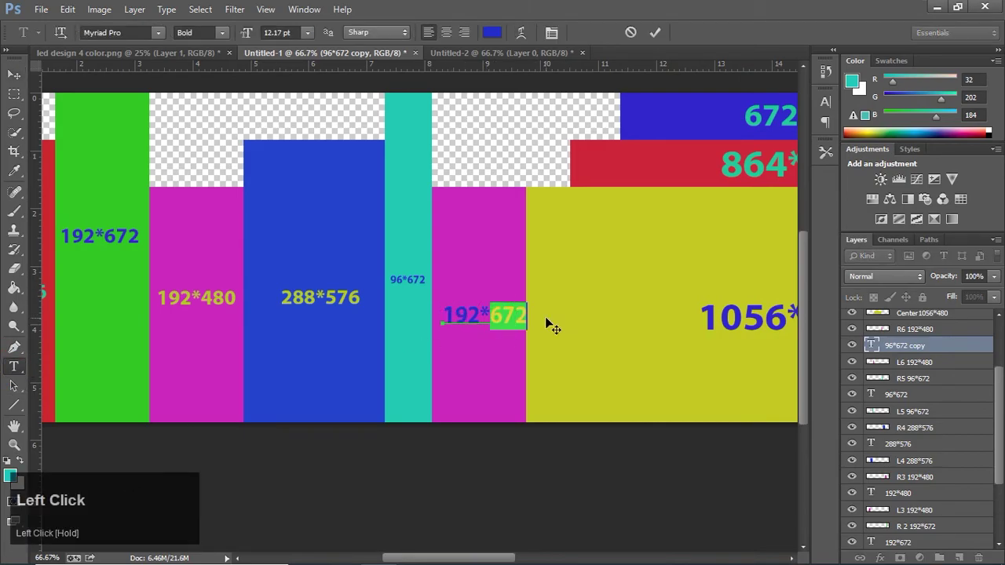
text(480)
click(14, 74)
drag(509, 319, 502, 318)
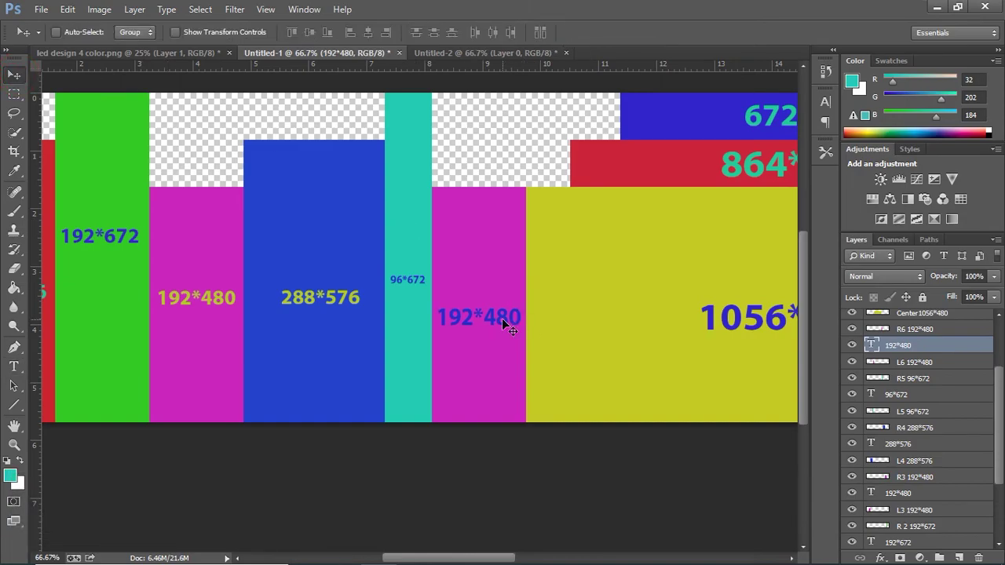
- Duplicate the six left-side size labels, from 192*576 through the L6 192*480, together and move the copies across onto the right-side blocks
key(ctrl)
ctrl+click(902, 395)
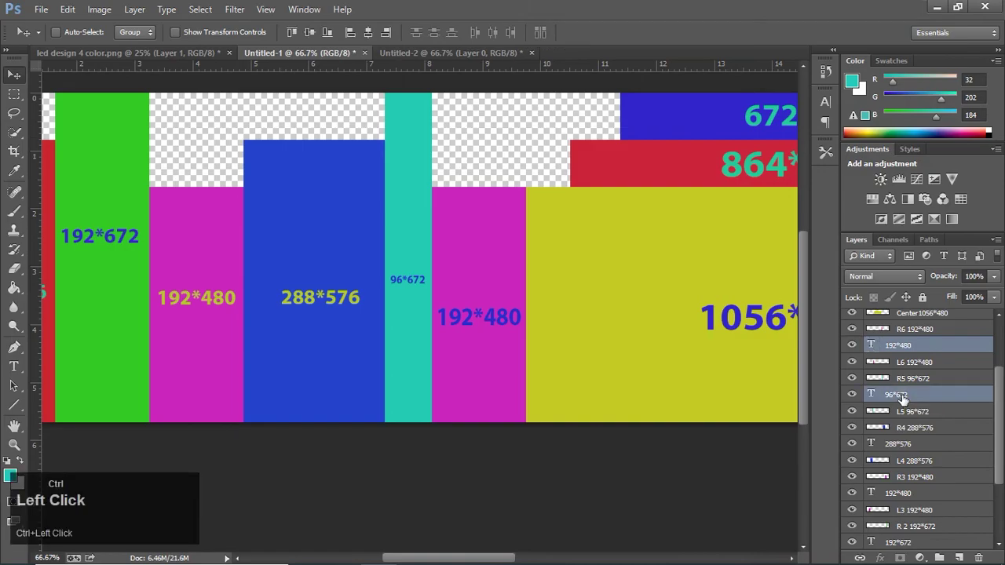
ctrl+click(902, 444)
ctrl+click(903, 493)
scroll(903, 493, down, 3)
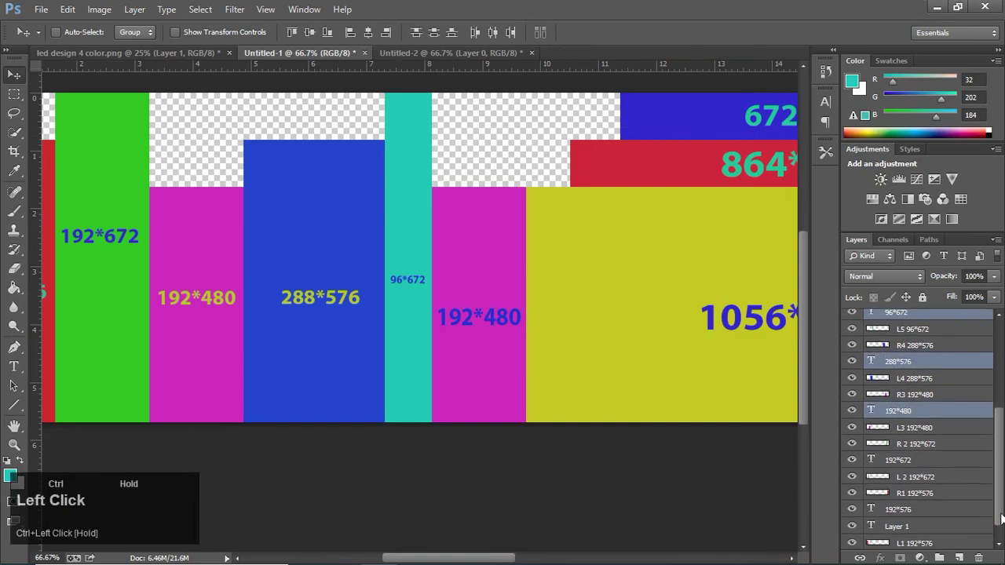
ctrl+click(901, 442)
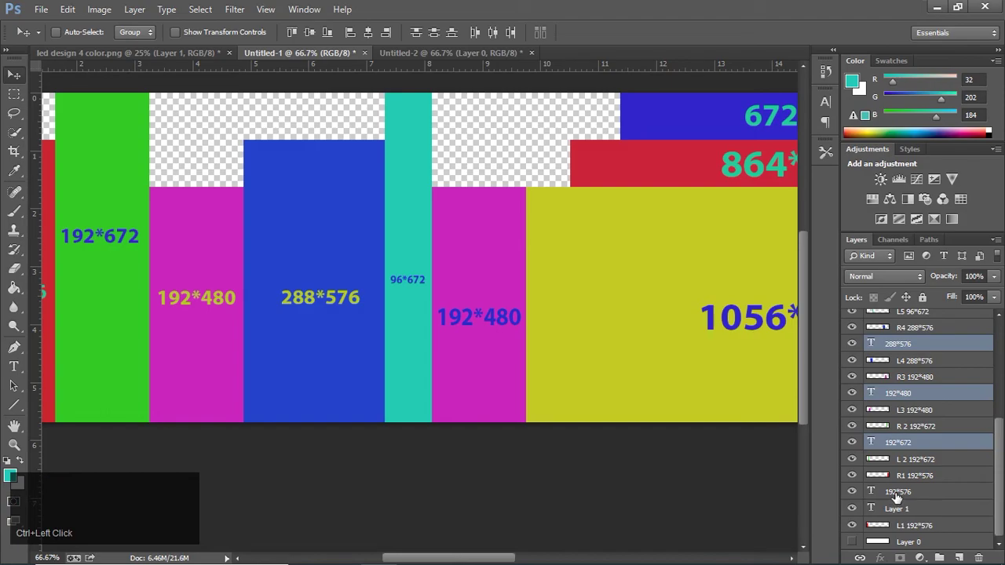
ctrl+click(903, 493)
mouse_move(999, 480)
mouse_down()
mouse_move(1001, 448)
mouse_move(1001, 496)
mouse_up()
key(ctrl+super+o)
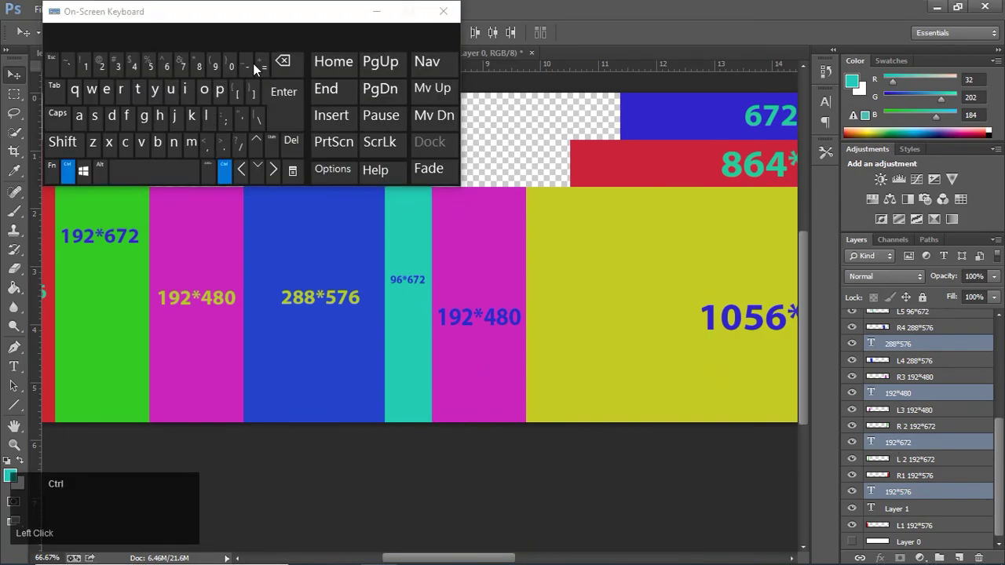
click(245, 67)
click(248, 66)
click(376, 11)
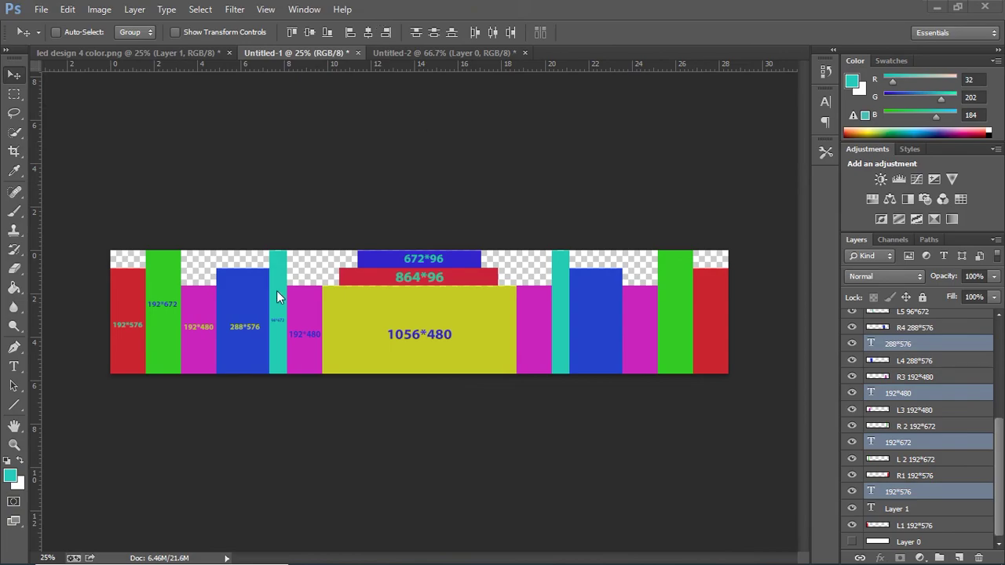
right_click(910, 343)
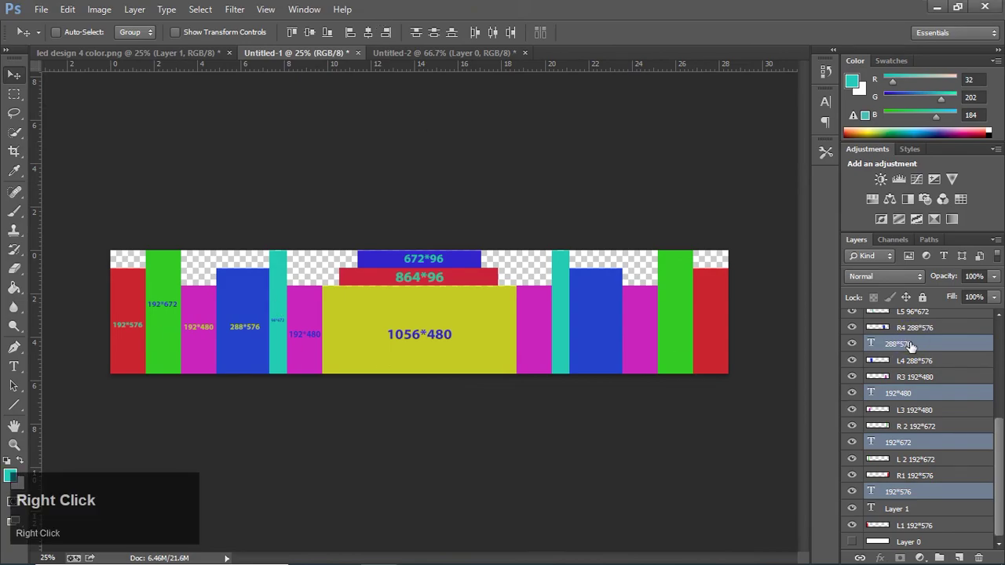
click(754, 161)
click(650, 166)
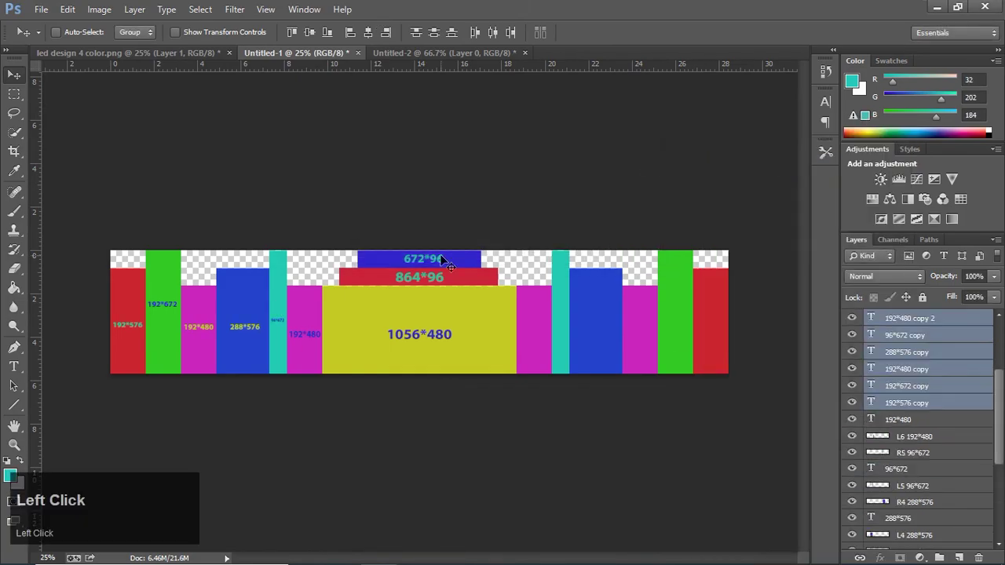
drag(308, 337, 705, 335)
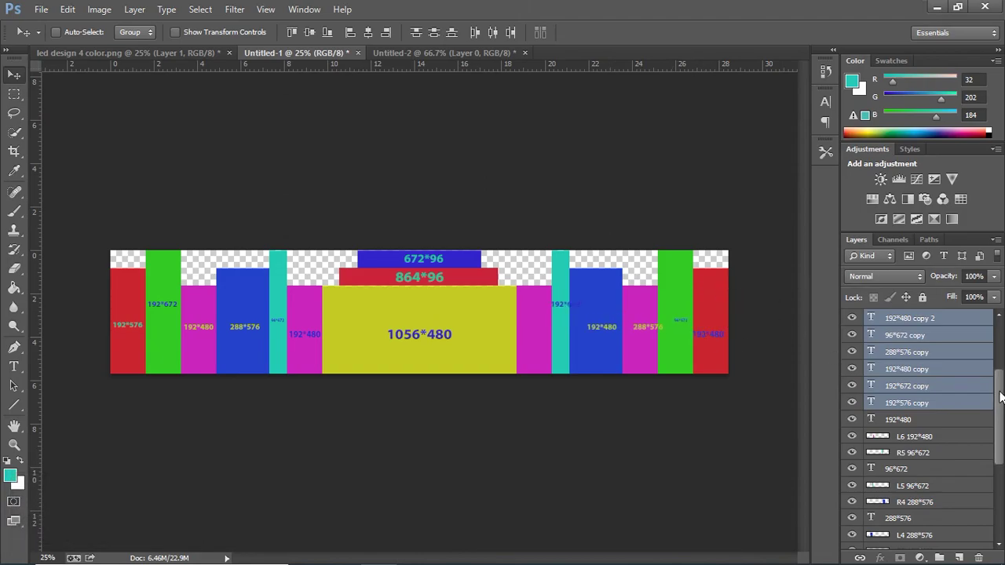
- Move the 96*672 copy label onto the narrow teal block on the right side of the pixel map
drag(1000, 397, 1001, 374)
click(940, 394)
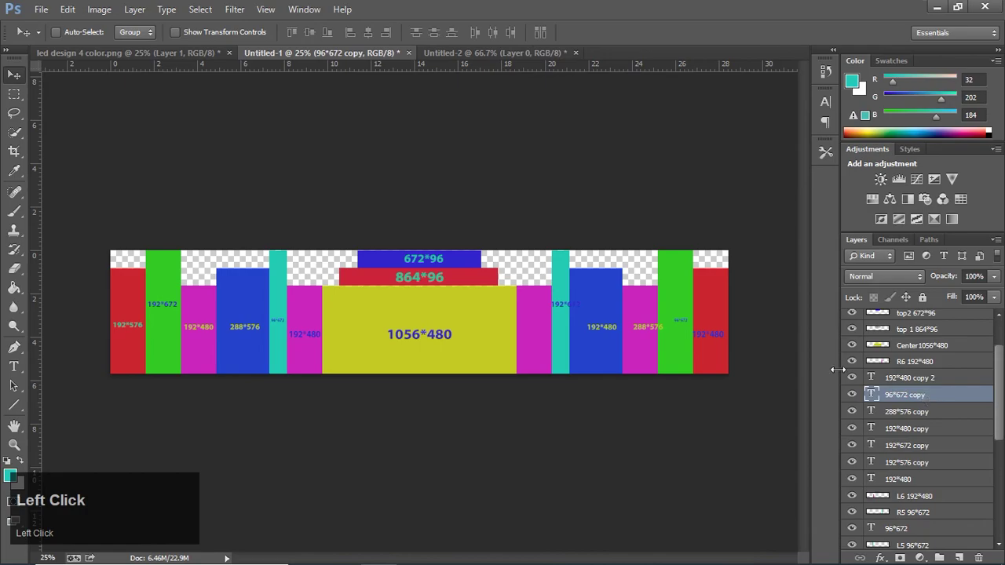
drag(680, 318, 506, 324)
- Move the six copied label layers, from 192*480 copy 2 through 192*576 copy, together above the 672*96 text layer
click(906, 378)
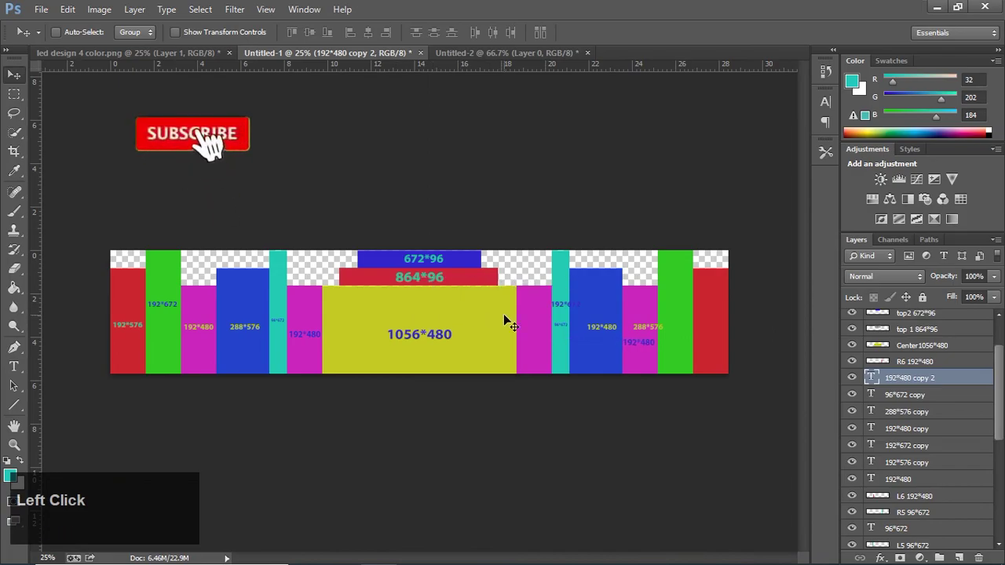
shift+click(907, 466)
drag(907, 467, 911, 322)
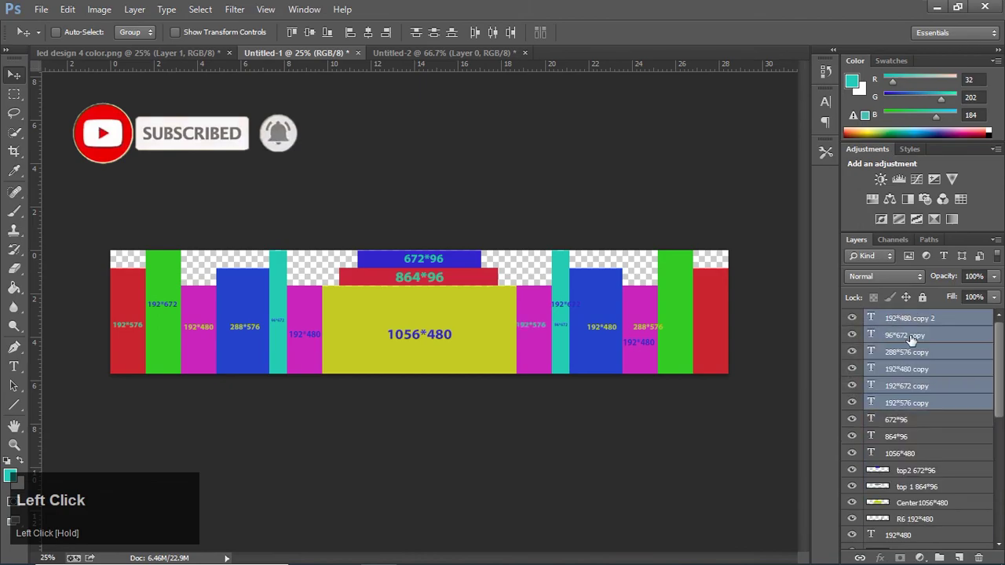
- Move the 192*480 copy 2 label onto the magenta block just right of the yellow centre
click(922, 422)
right_click(632, 343)
click(638, 351)
drag(635, 348, 531, 348)
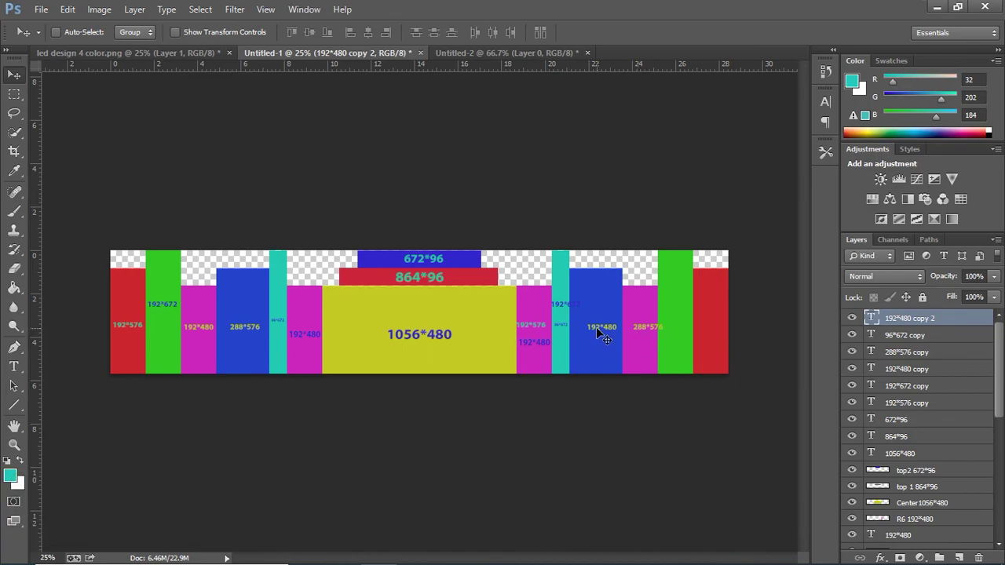
- Move the yellow 192*480 copy label onto the outer right magenta block and the 288*576 copy label onto the right blue block
right_click(597, 328)
click(599, 331)
drag(598, 330, 673, 299)
right_click(638, 330)
click(648, 340)
- Move the 192*672 copy label onto the right green block and the 192*576 copy label onto the right red block
right_click(565, 309)
click(569, 312)
right_click(527, 330)
click(533, 335)
drag(532, 335, 687, 343)
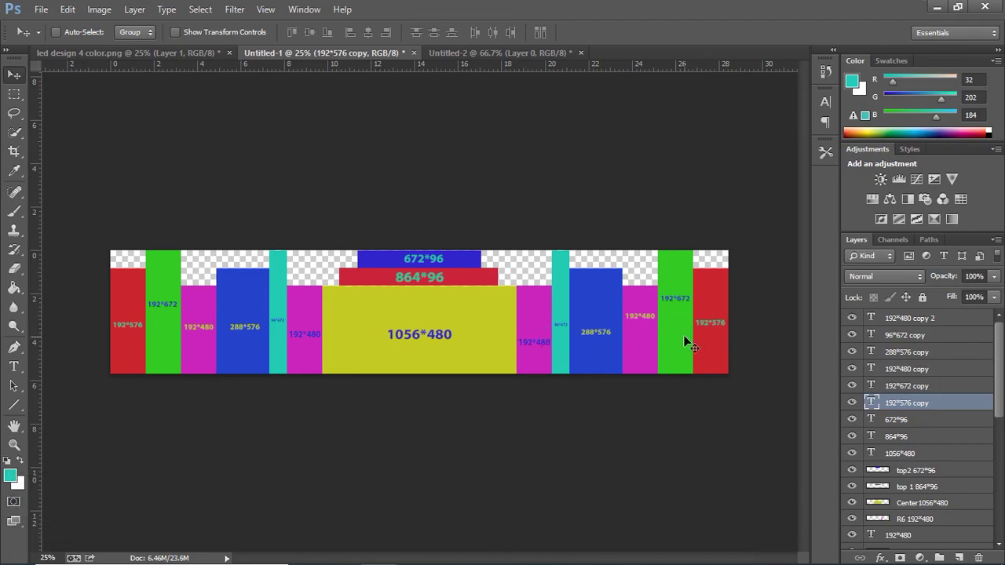
- Lower the 192*672 copy and yellow 192*480 copy labels slightly within the right green and outer right magenta blocks
drag(680, 300, 643, 337)
right_click(650, 322)
click(655, 330)
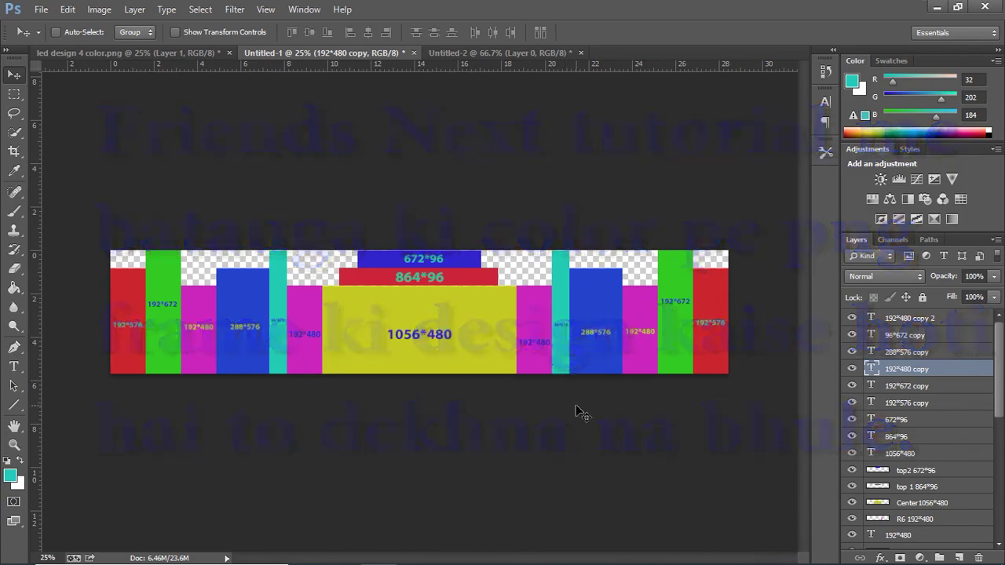
click(684, 445)
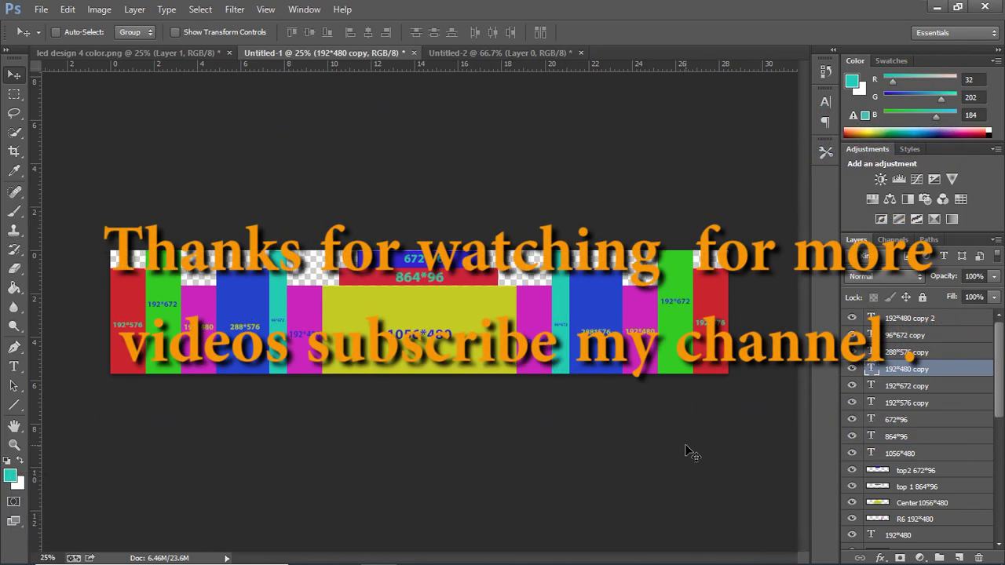